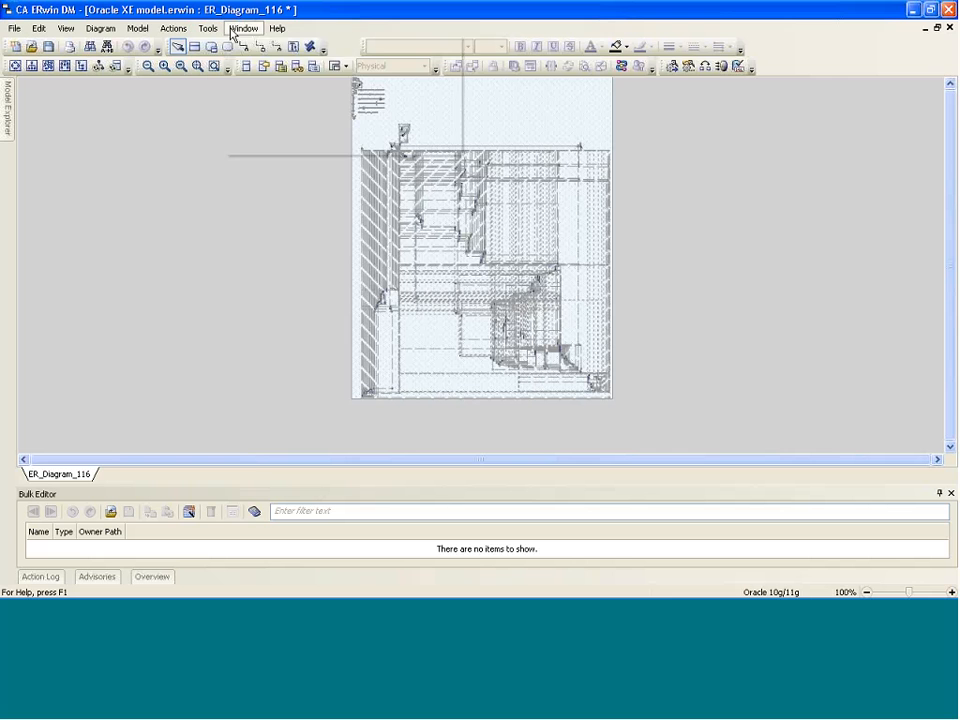
Step: Switch to the eMoviesR8.erwin model's Drawing Objects diagram and enlarge the Bulk Editor pane
left_click(243, 28)
left_click(277, 130)
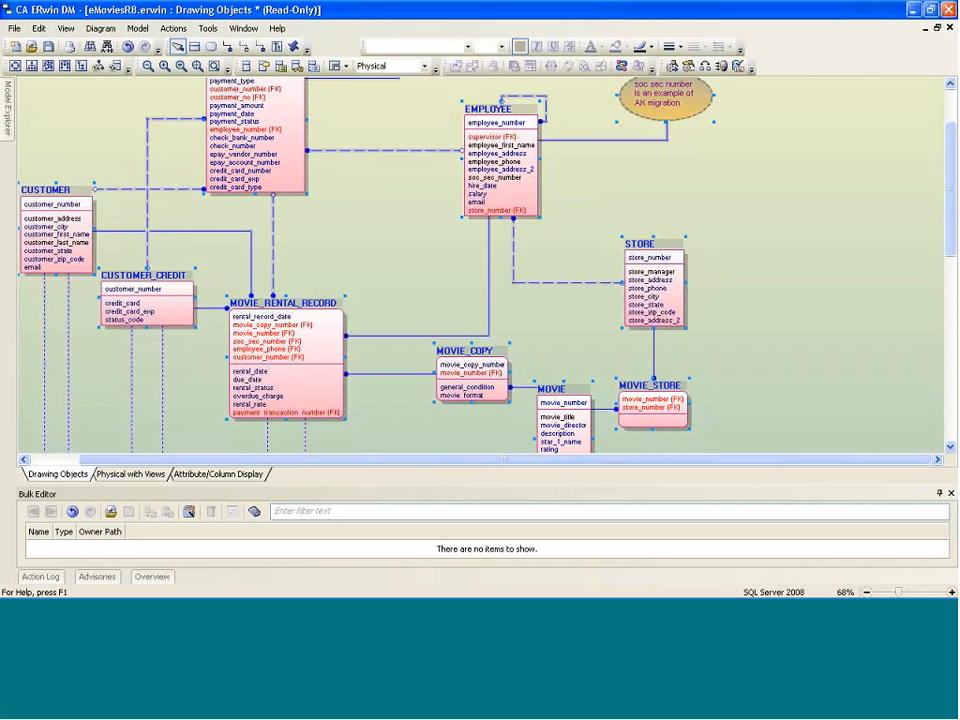
left_click(392, 485)
left_click_drag(392, 485, 393, 360)
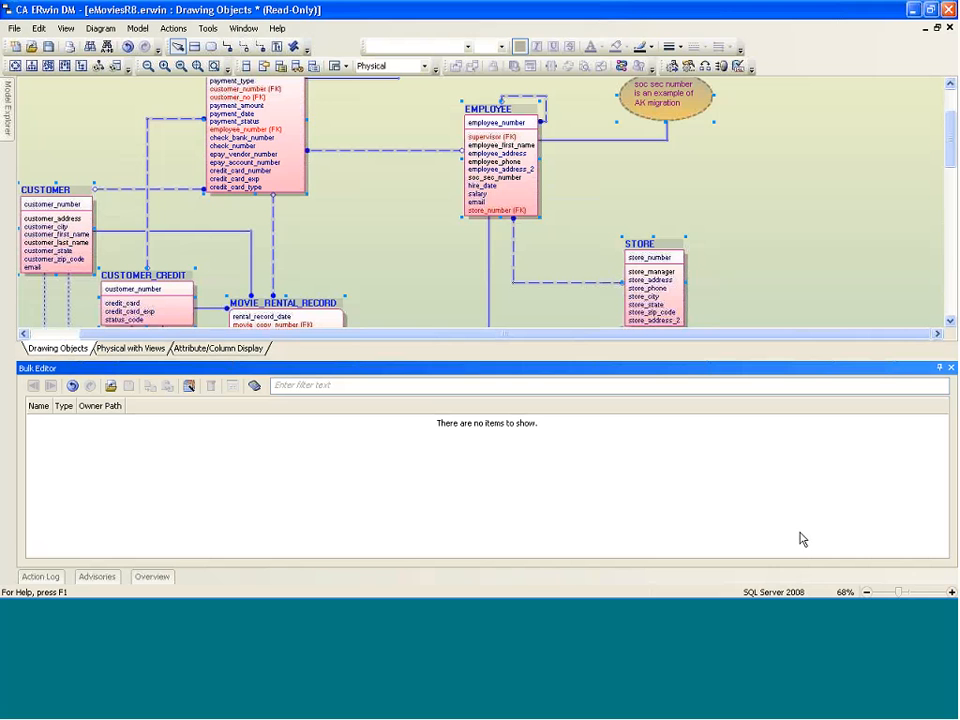
left_click(938, 141)
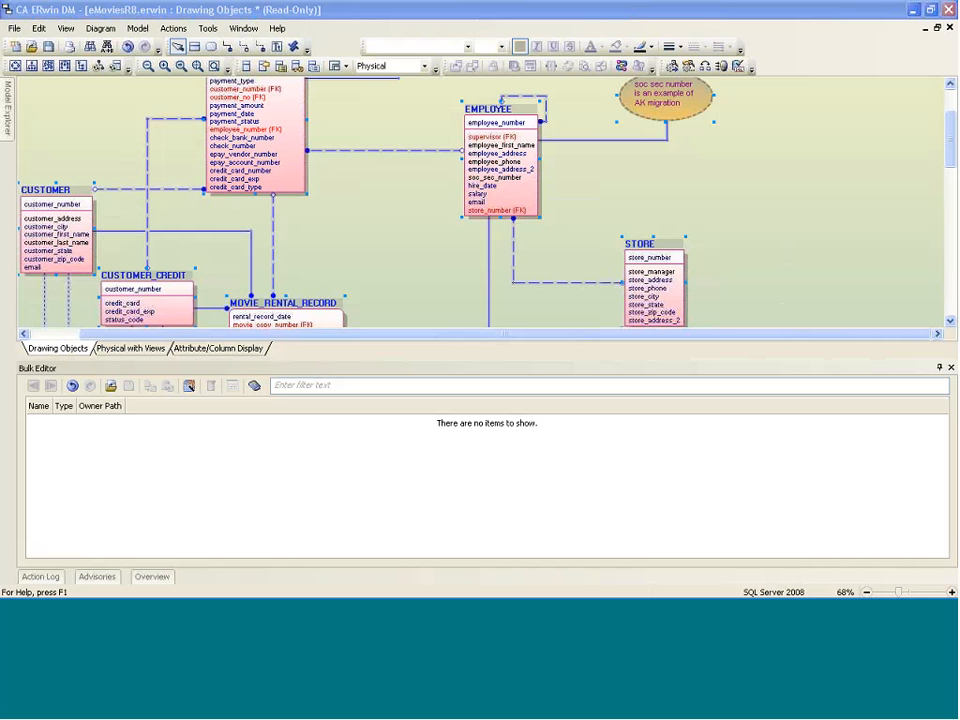
Step: Start the Bulk Editor Wizard and choose Column as the object type to edit
left_click(188, 385)
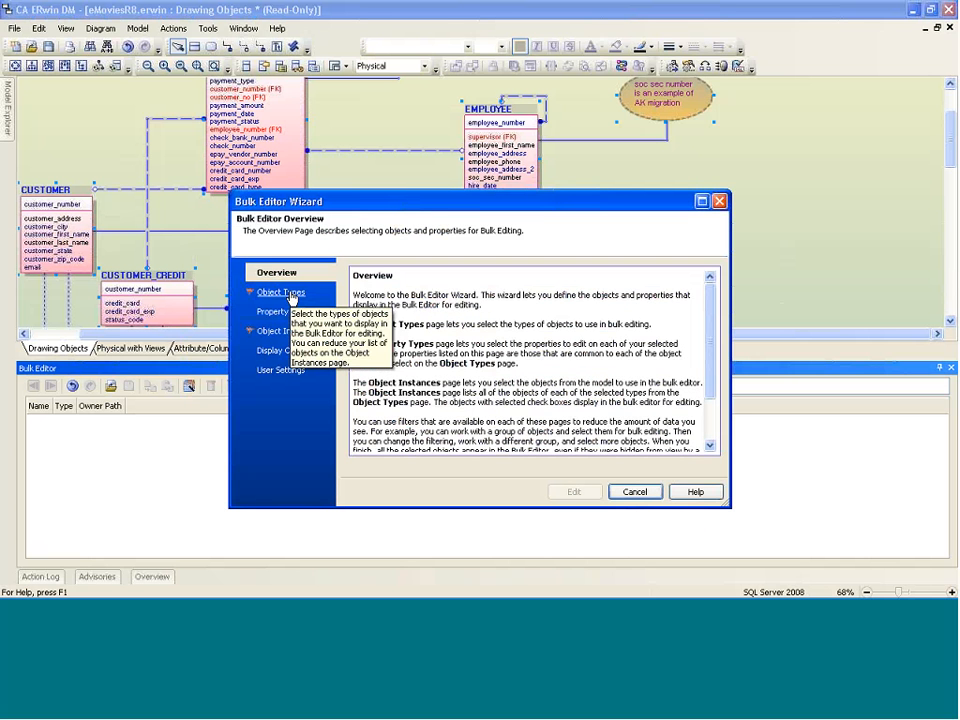
left_click(289, 294)
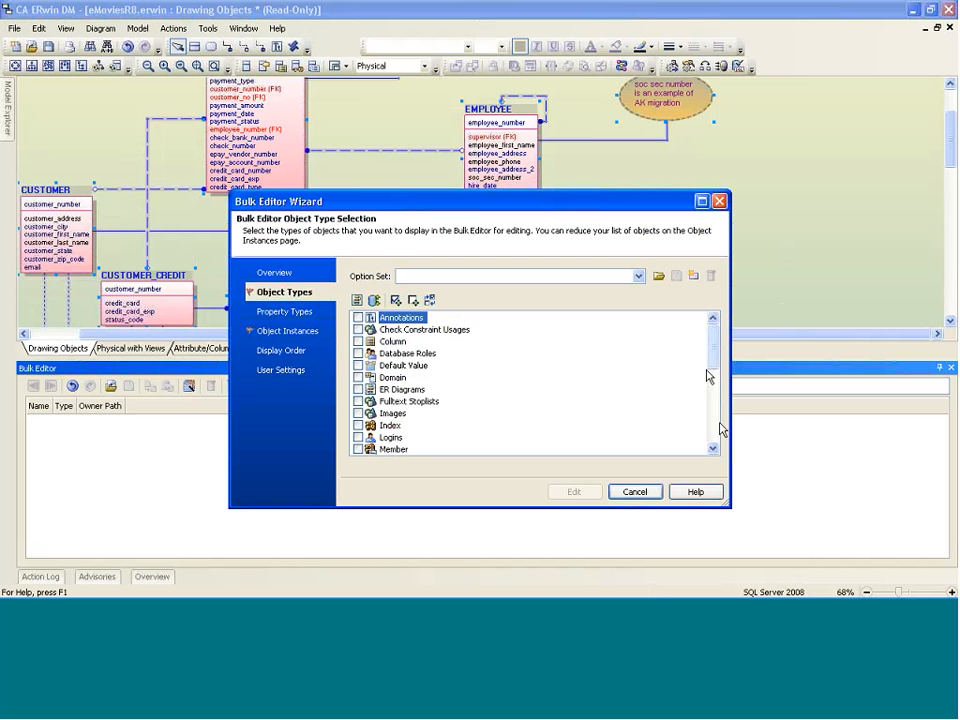
mouse_move(708, 375)
left_mouse_down()
mouse_move(715, 413)
mouse_move(716, 353)
left_mouse_up()
left_click(358, 341)
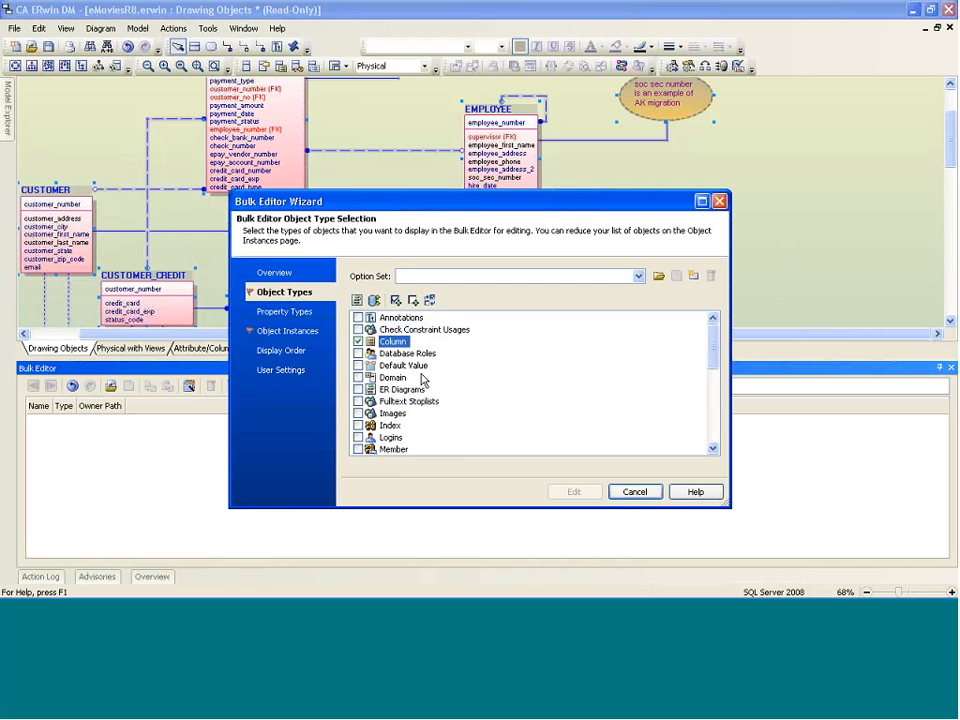
Step: Select the property types Attribute.Logical.Attribute Owner, Comment, Physical Data Type, Null Option and Physical Only for the bulk edit
left_click(284, 313)
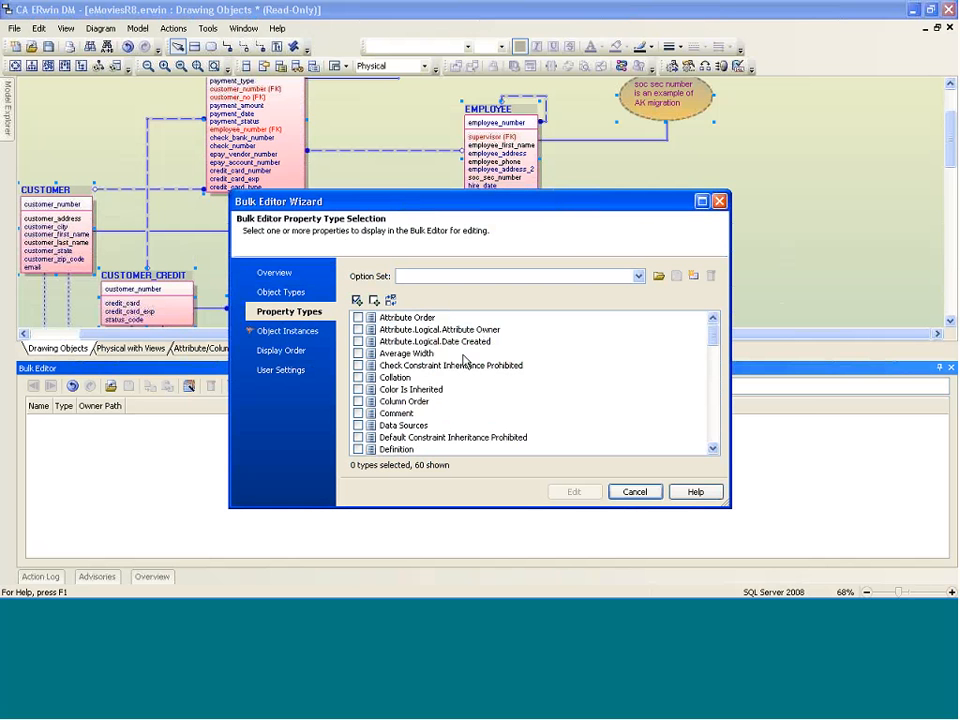
left_click(358, 329)
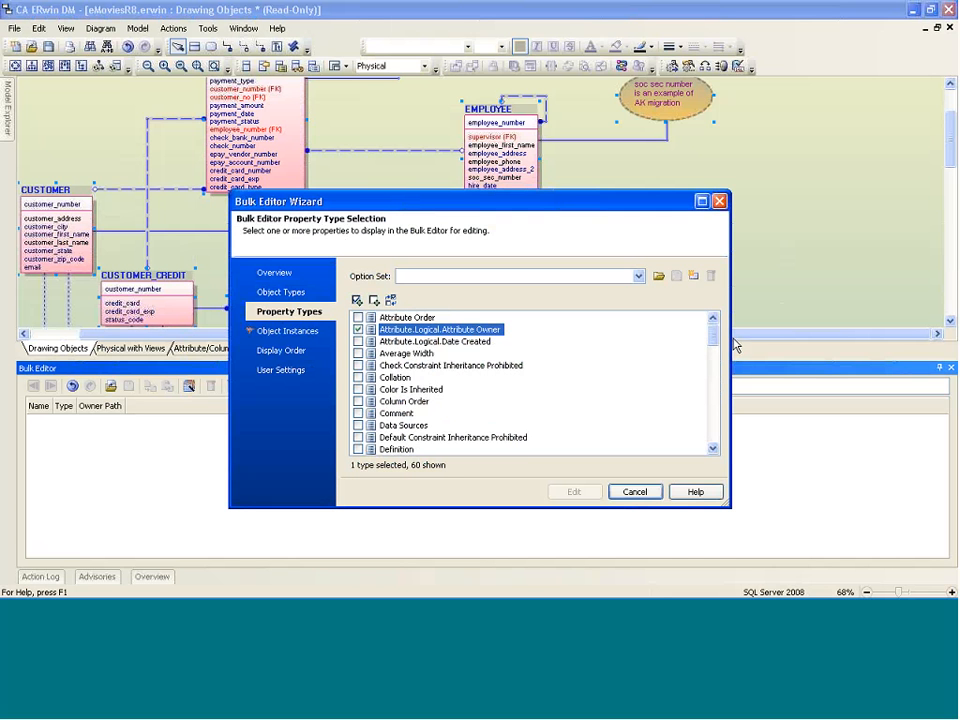
left_click_drag(714, 336, 716, 343)
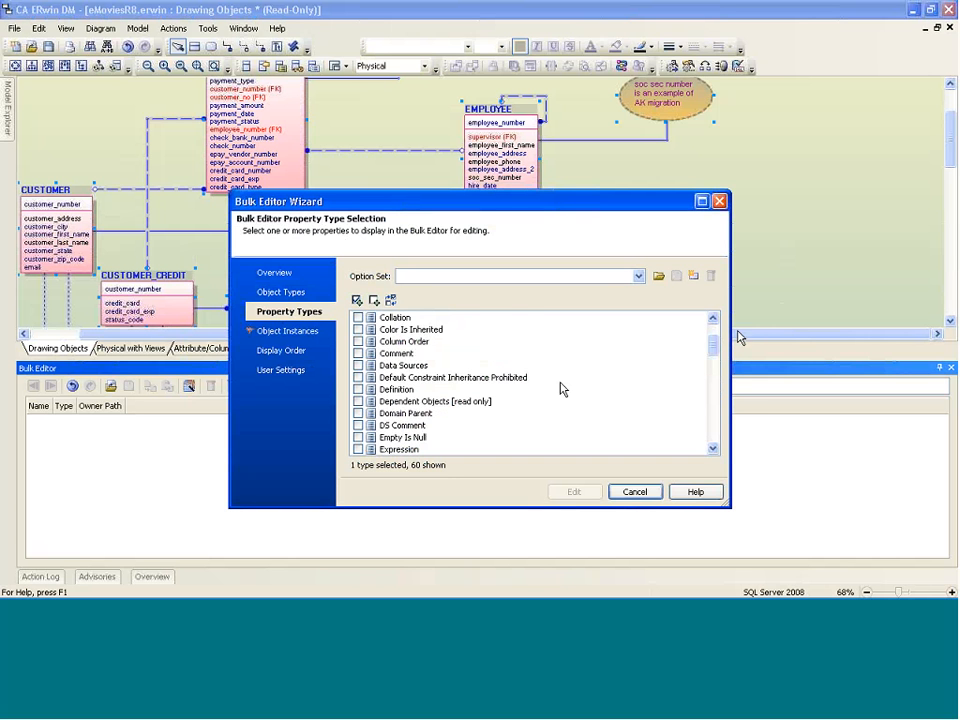
left_click_drag(720, 347, 714, 343)
left_click(358, 365)
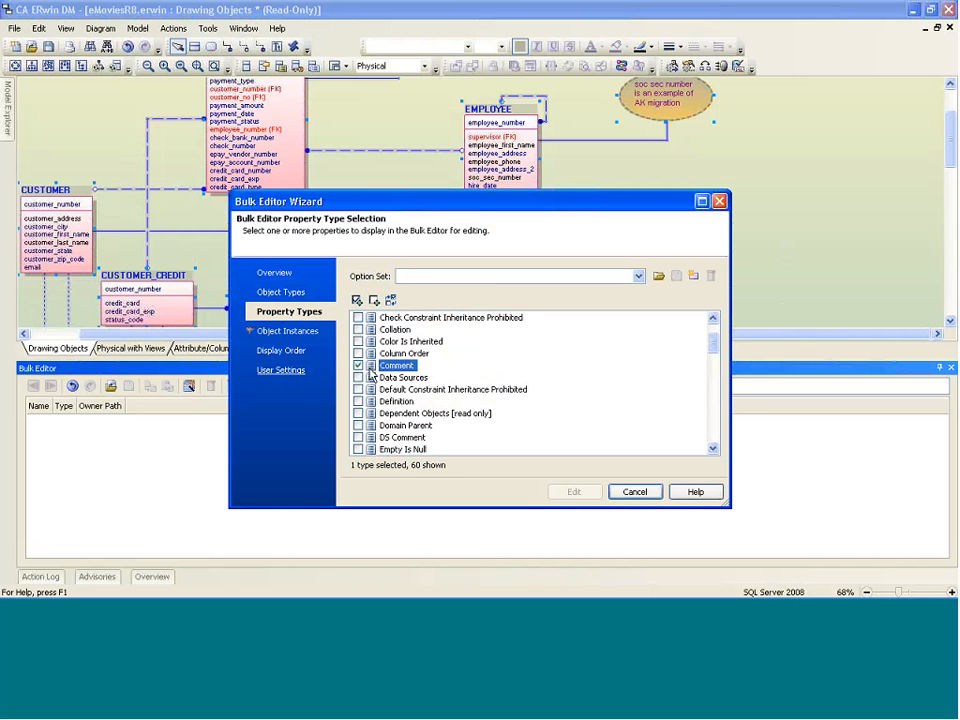
left_click_drag(718, 343, 720, 405)
left_click(358, 389)
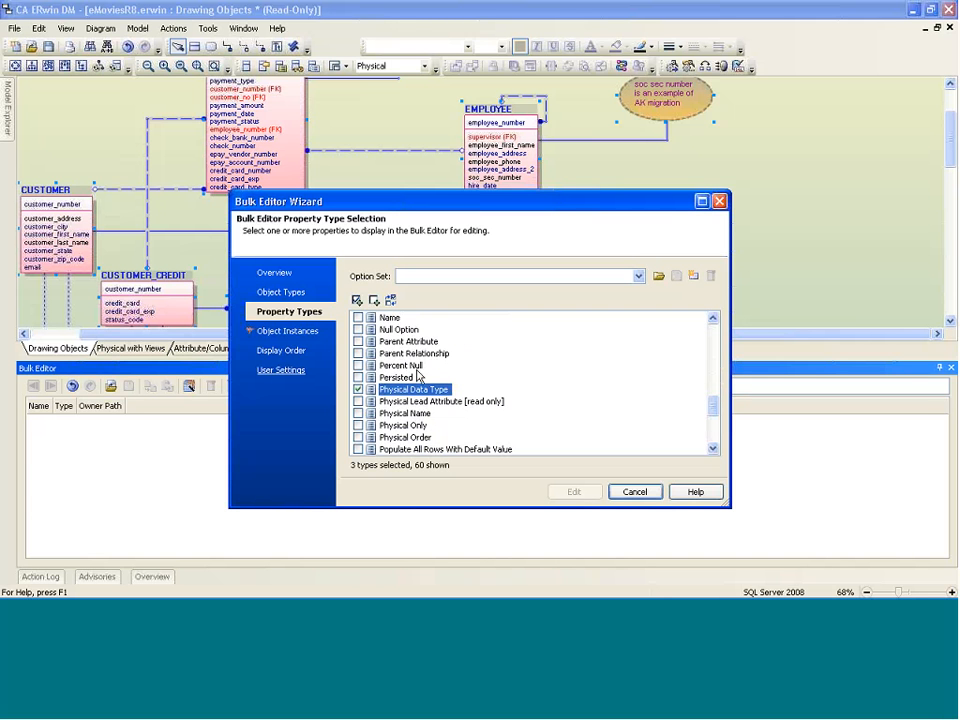
left_click(358, 329)
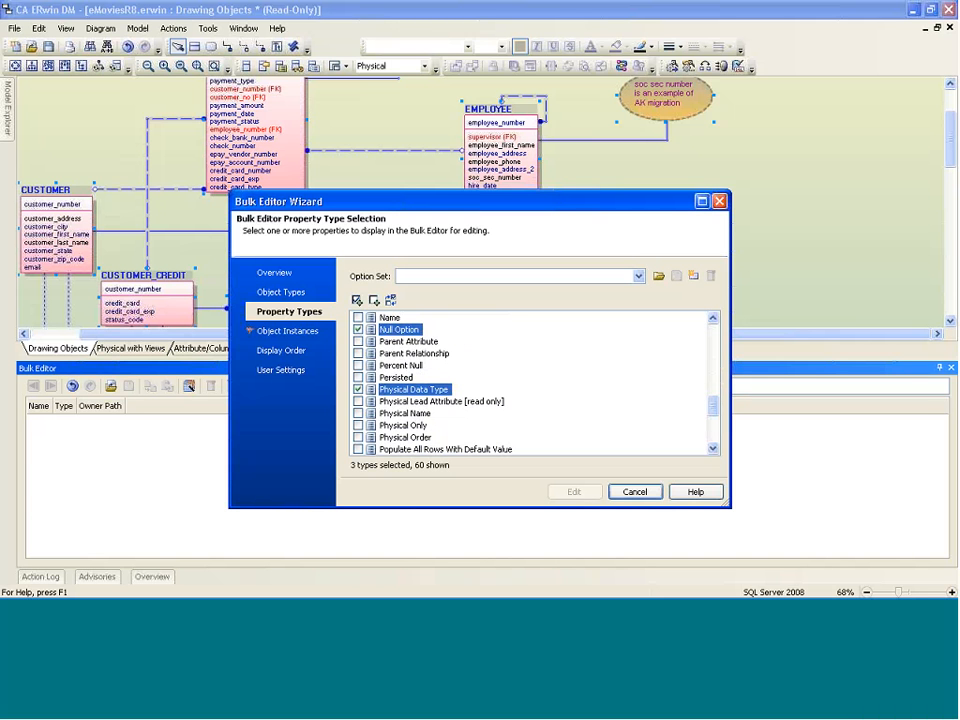
left_click_drag(716, 407, 716, 419)
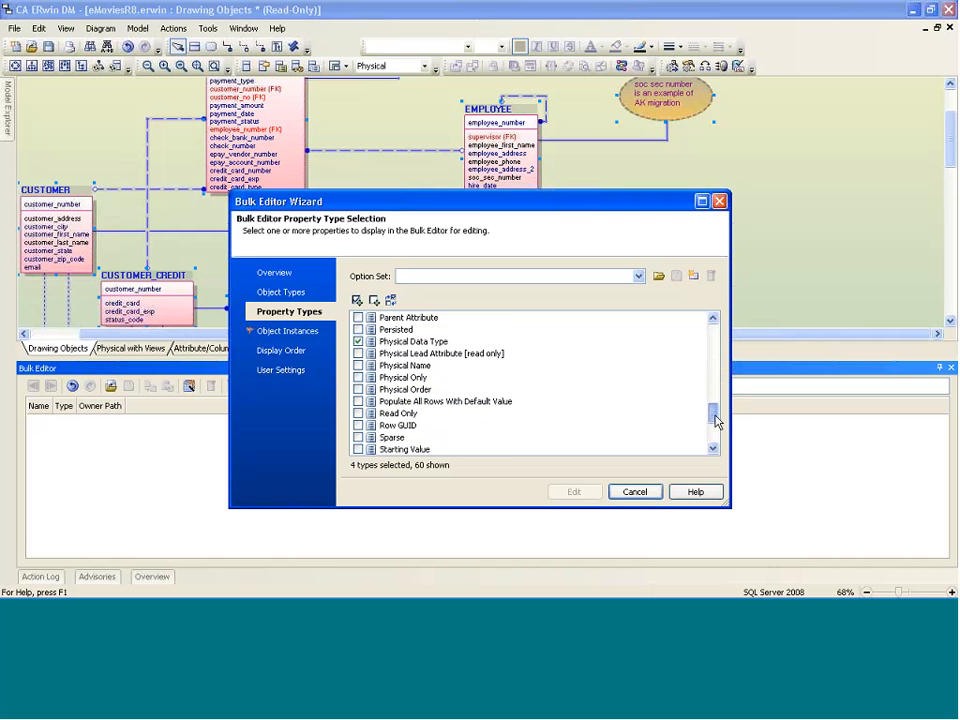
left_click(358, 377)
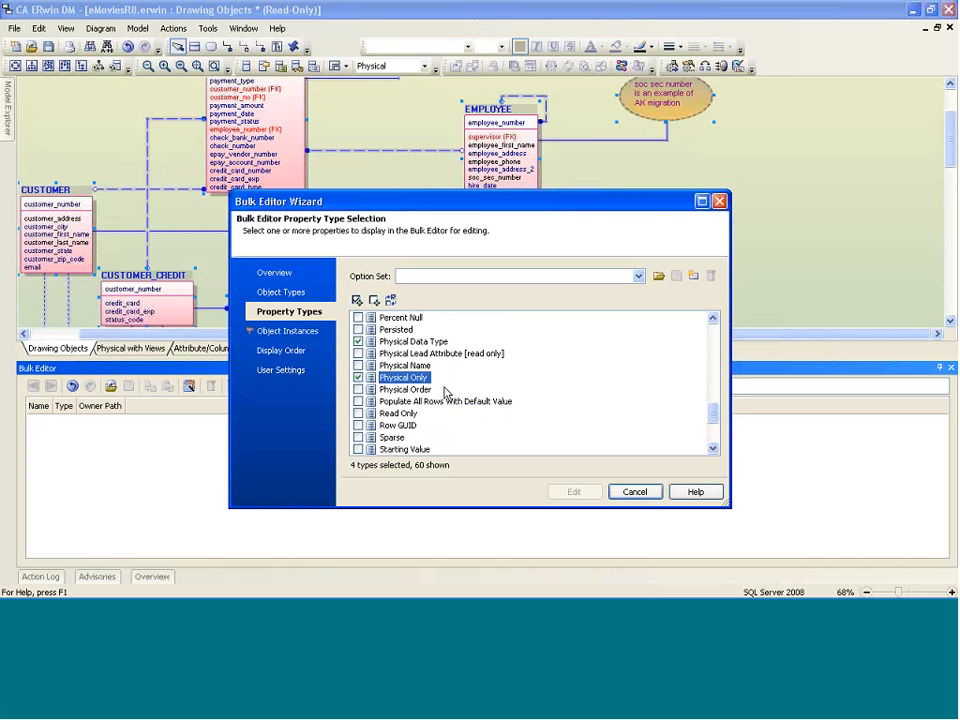
left_click_drag(714, 421, 714, 330)
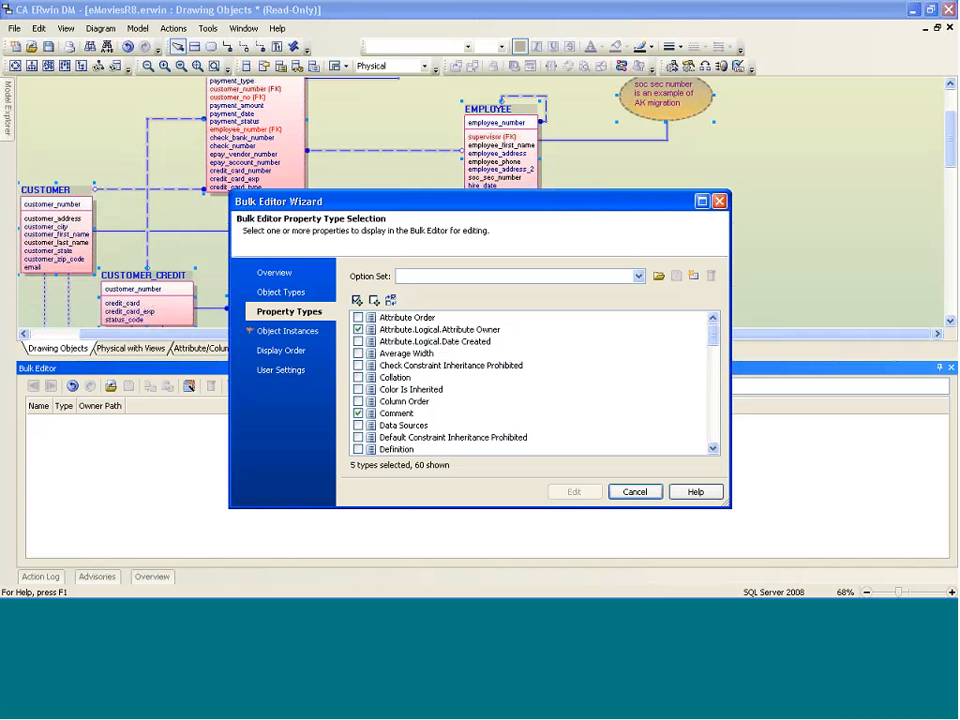
Step: Save the current selections as an option set named "Column Report" in the EMOVIES r8 model instead of an XML file
left_click(694, 277)
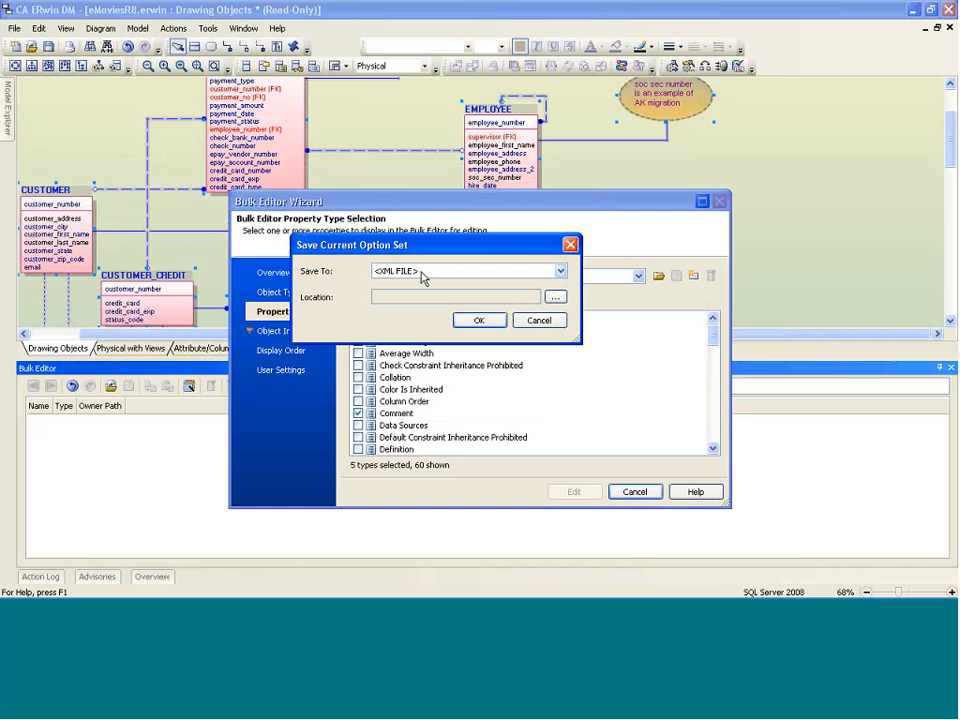
left_click(555, 297)
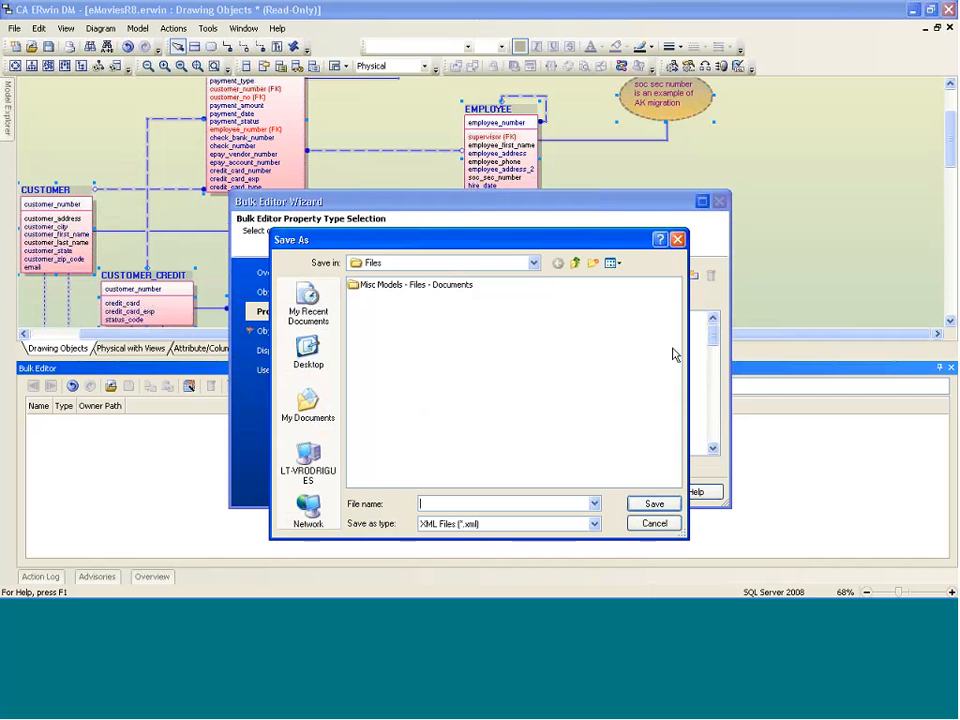
left_click(677, 239)
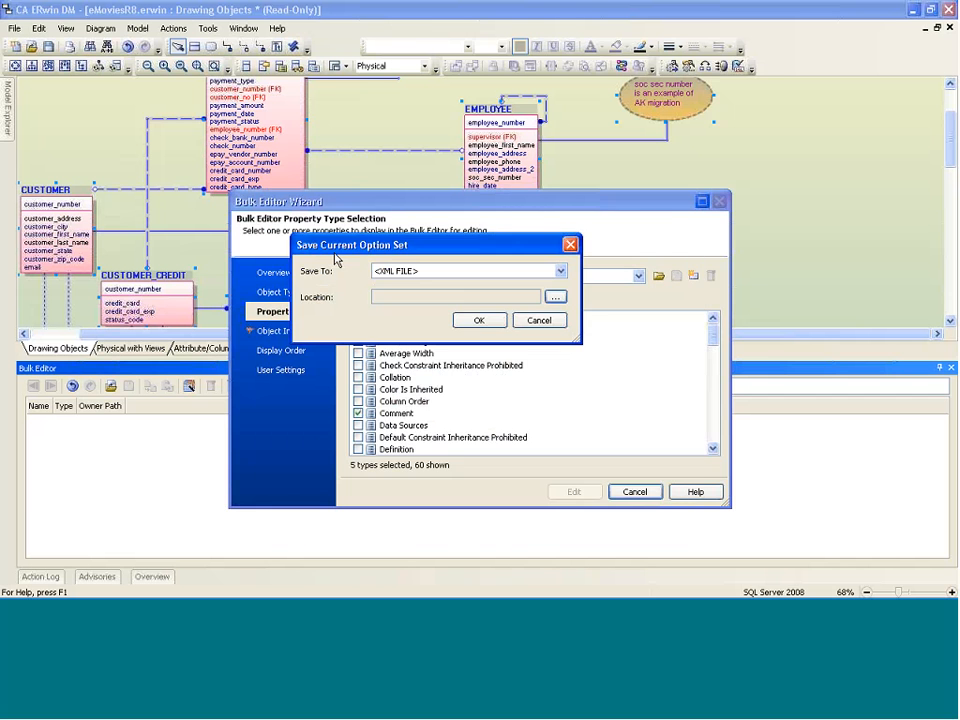
left_click(561, 271)
left_click(455, 294)
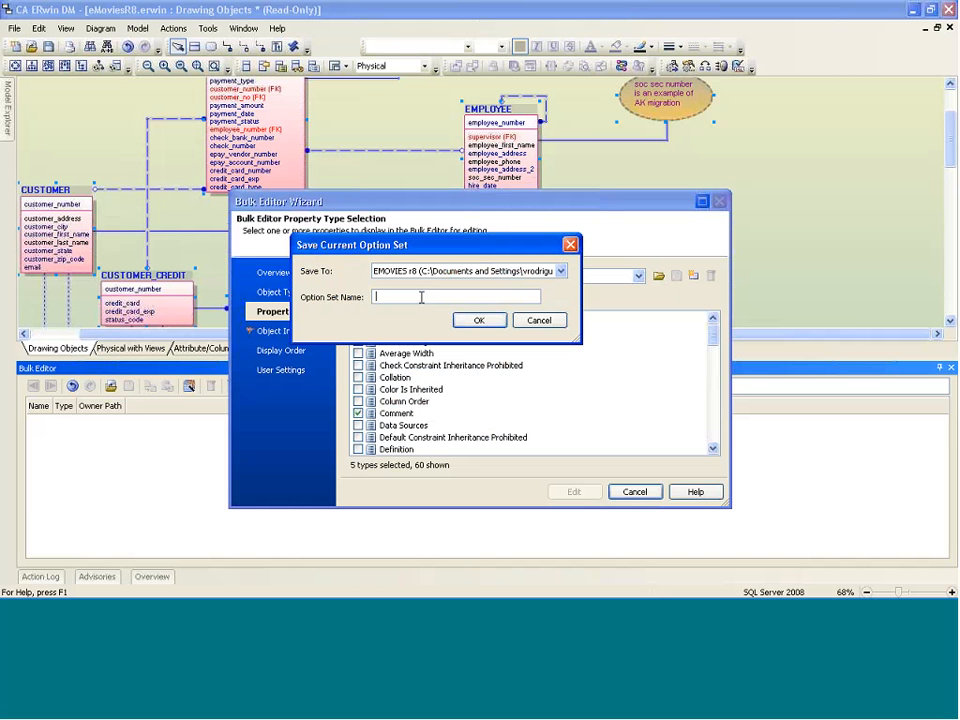
type("Column Report")
left_click(479, 320)
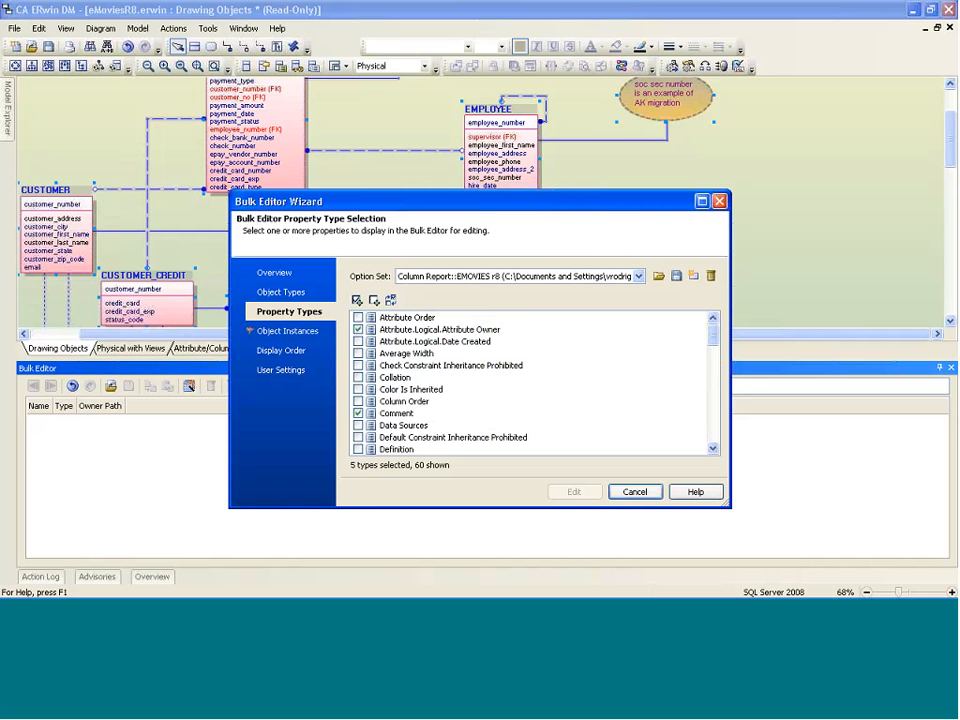
Step: Include all Column object instances in the bulk edit and look through the list of included columns
left_click_drag(540, 205, 555, 200)
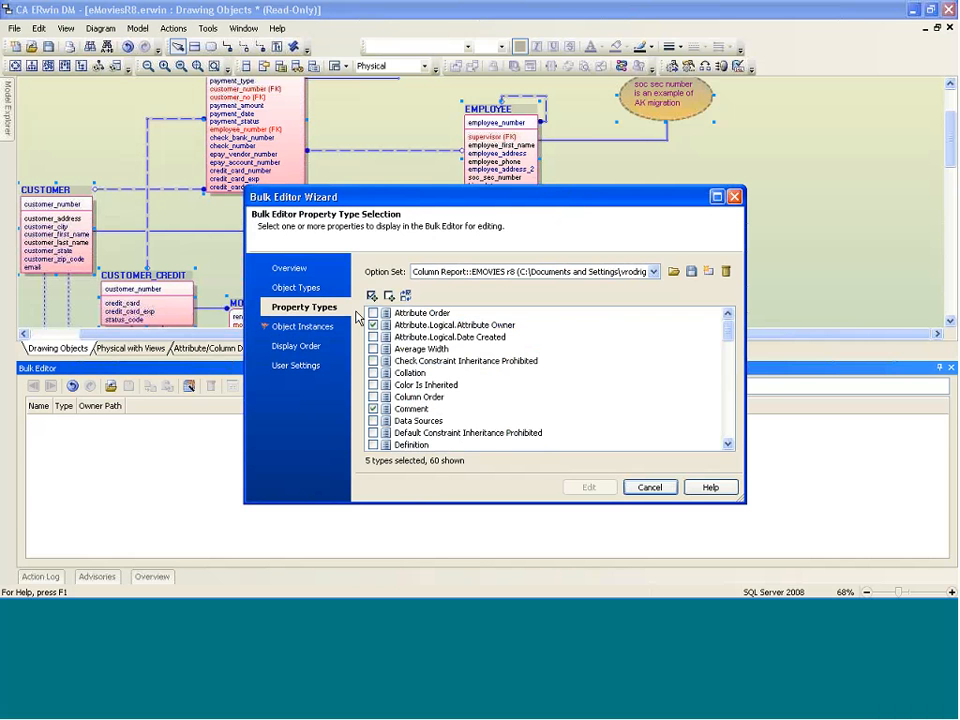
left_click(286, 327)
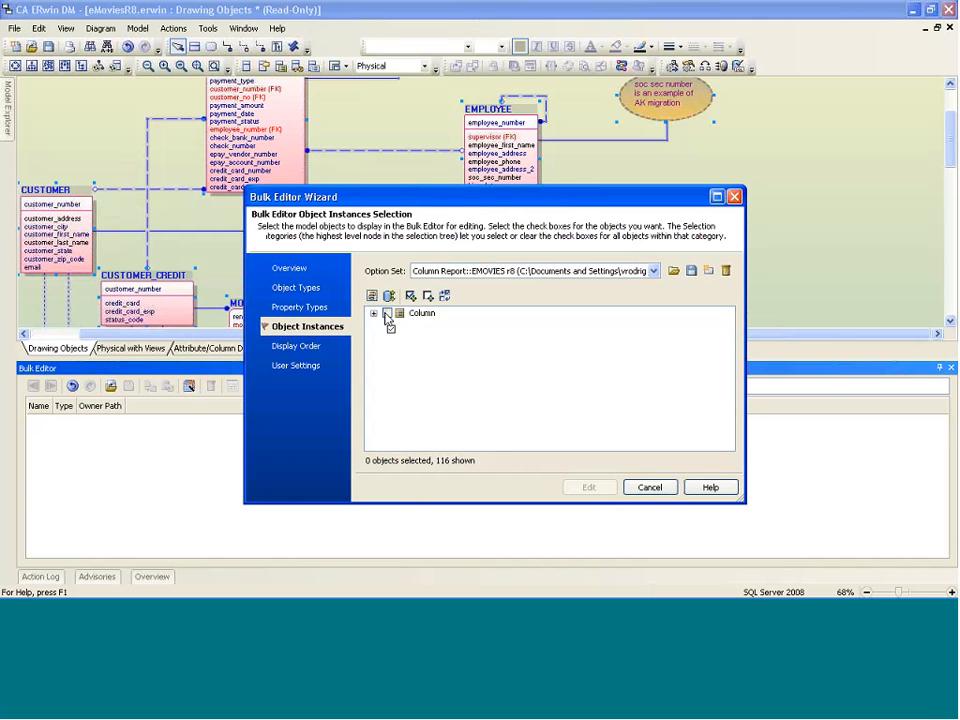
left_click(387, 313)
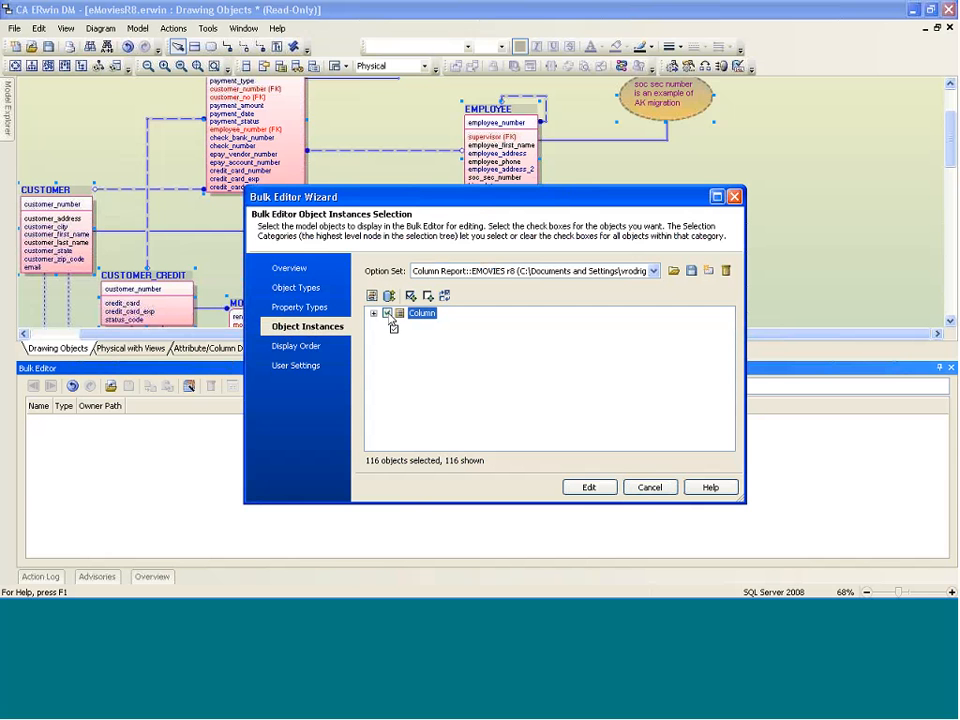
left_click(374, 313)
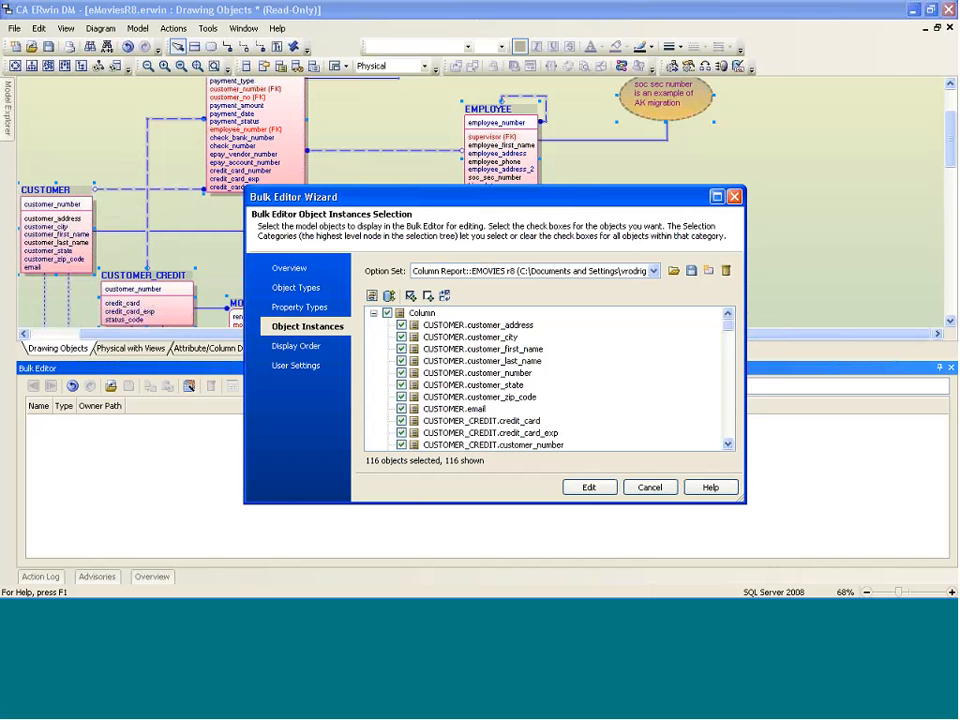
scroll(537, 360, "down", 3)
scroll(539, 359, "up", 3)
left_click(374, 313)
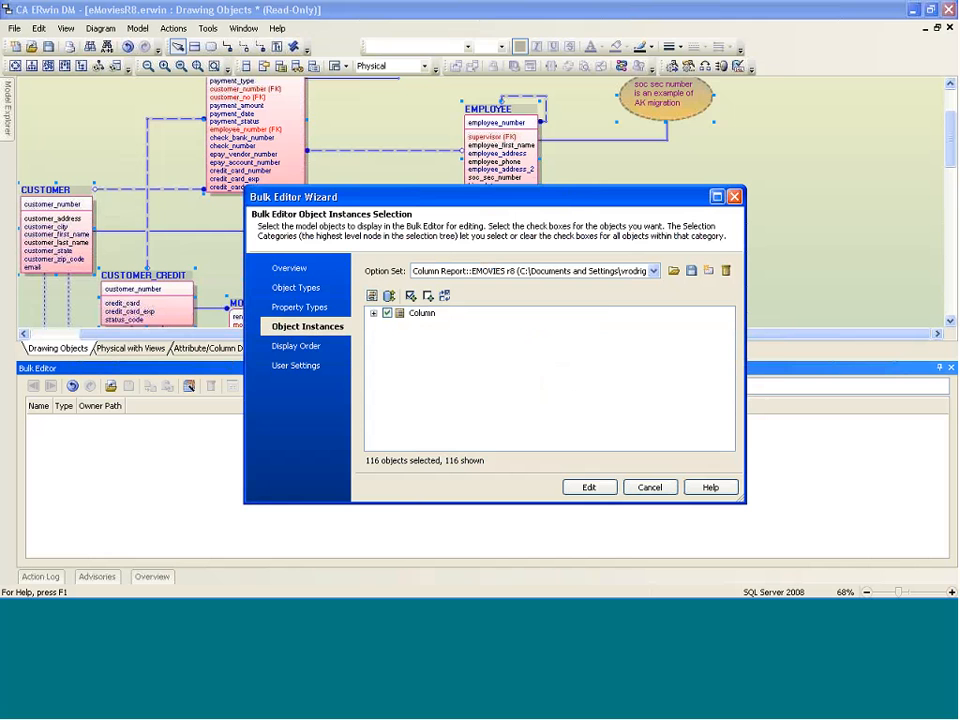
Step: Review the wizard's display order and user settings, and load the selected columns into the Bulk Editor grid
left_click(306, 352)
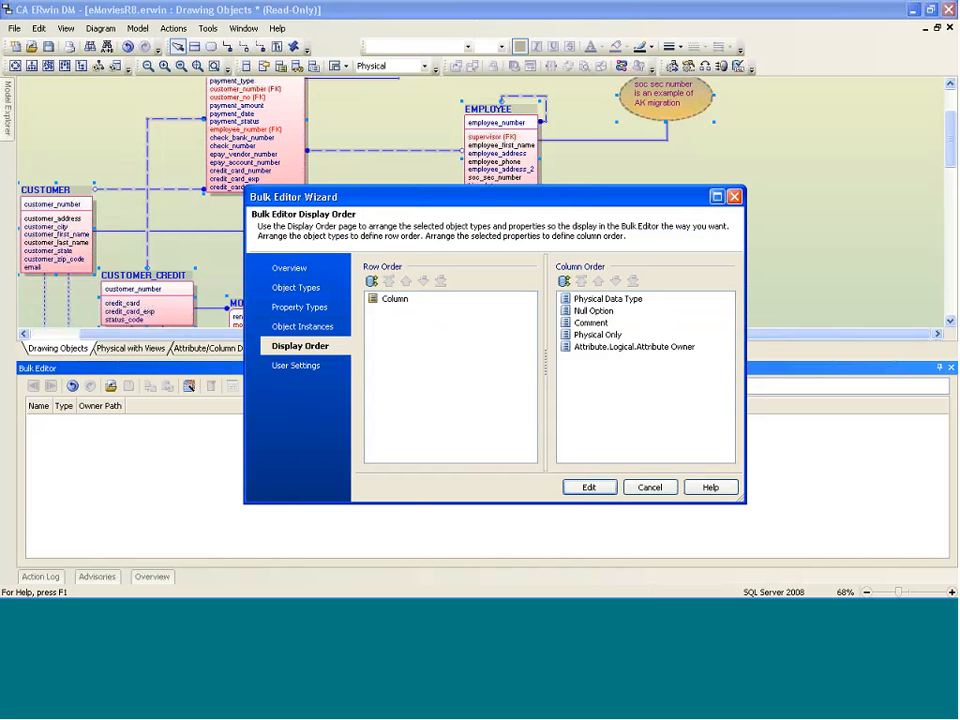
left_click(320, 369)
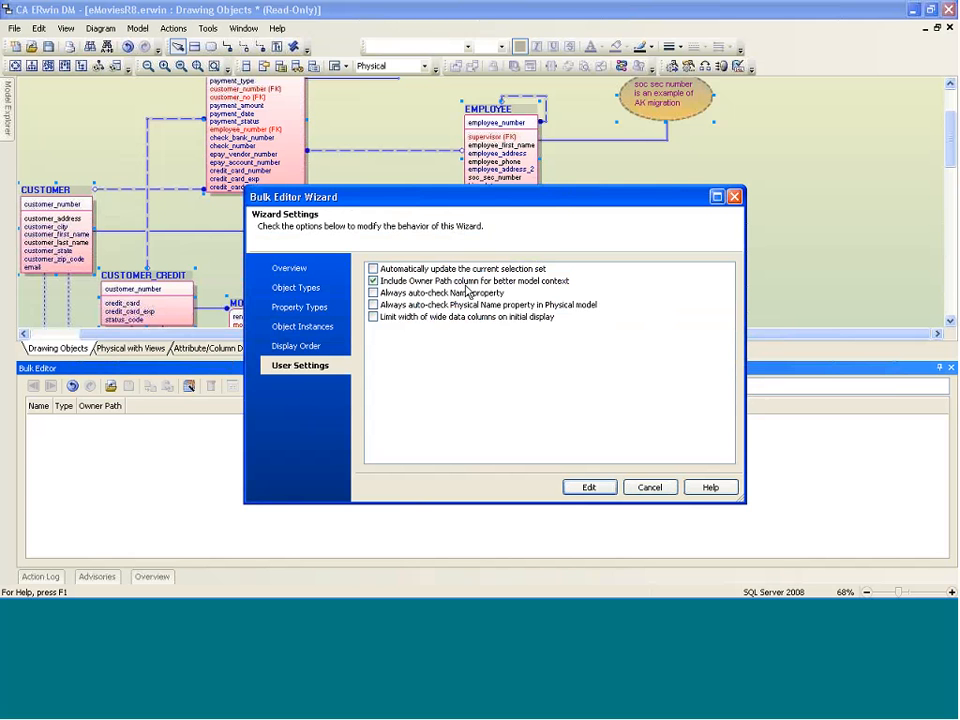
left_click(586, 487)
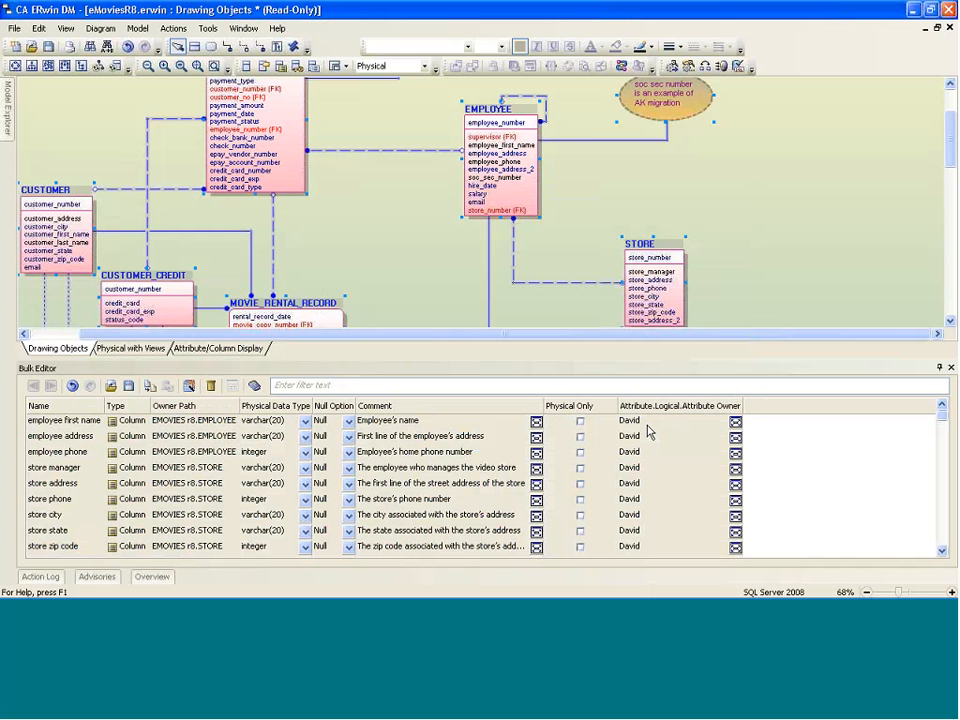
Step: Make Owner Path the first column of the enlarged Bulk Editor grid, sorted ascending and wide enough for its full contents
left_click_drag(332, 361, 339, 156)
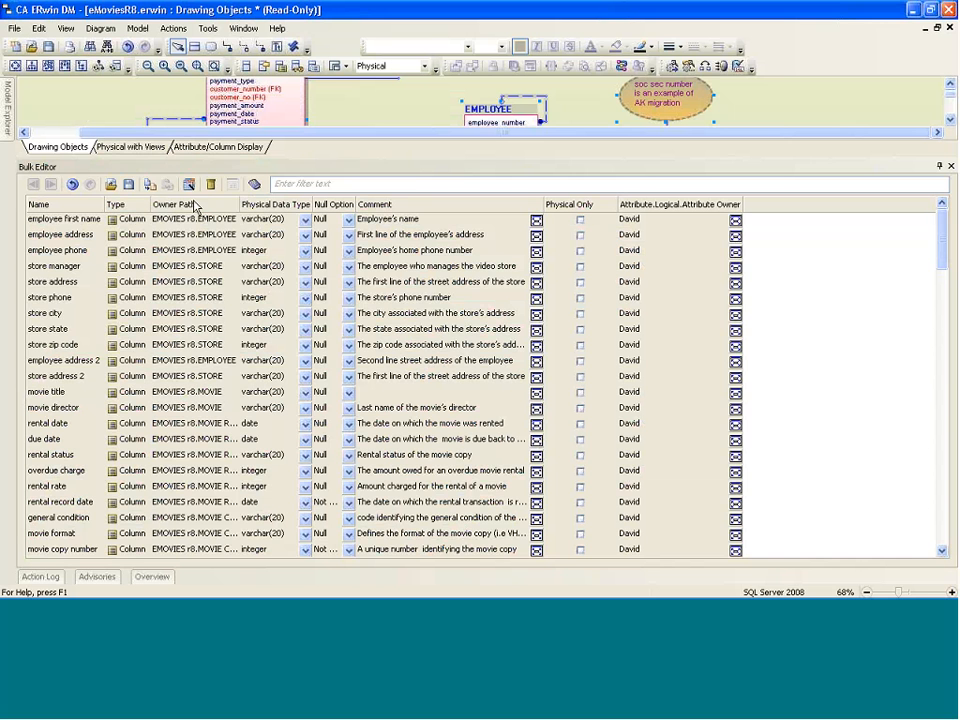
left_click_drag(199, 205, 28, 200)
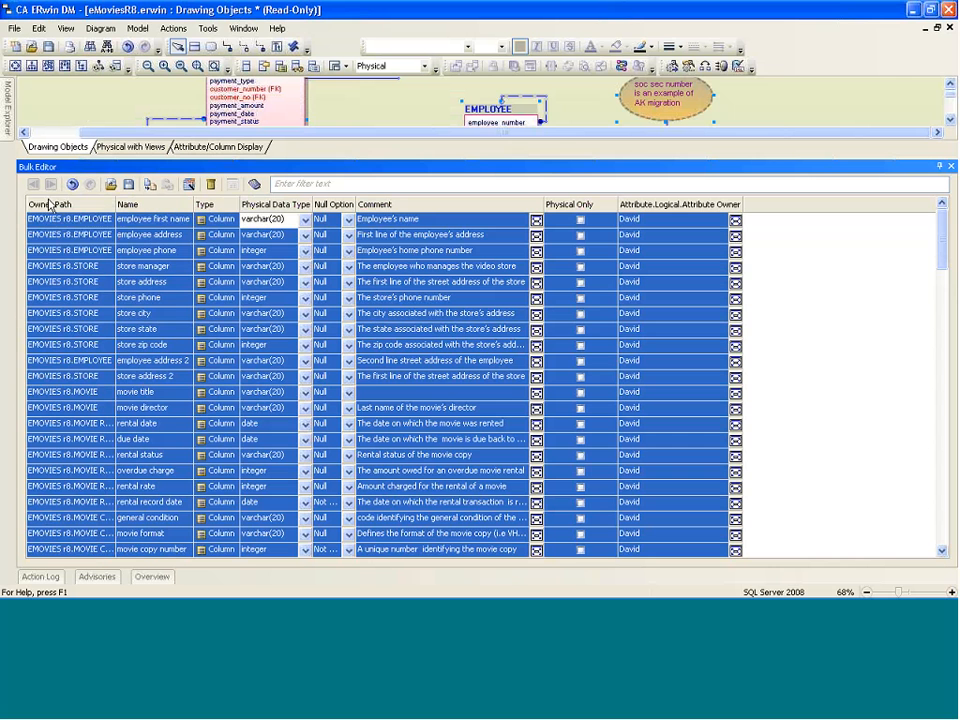
left_click(76, 205)
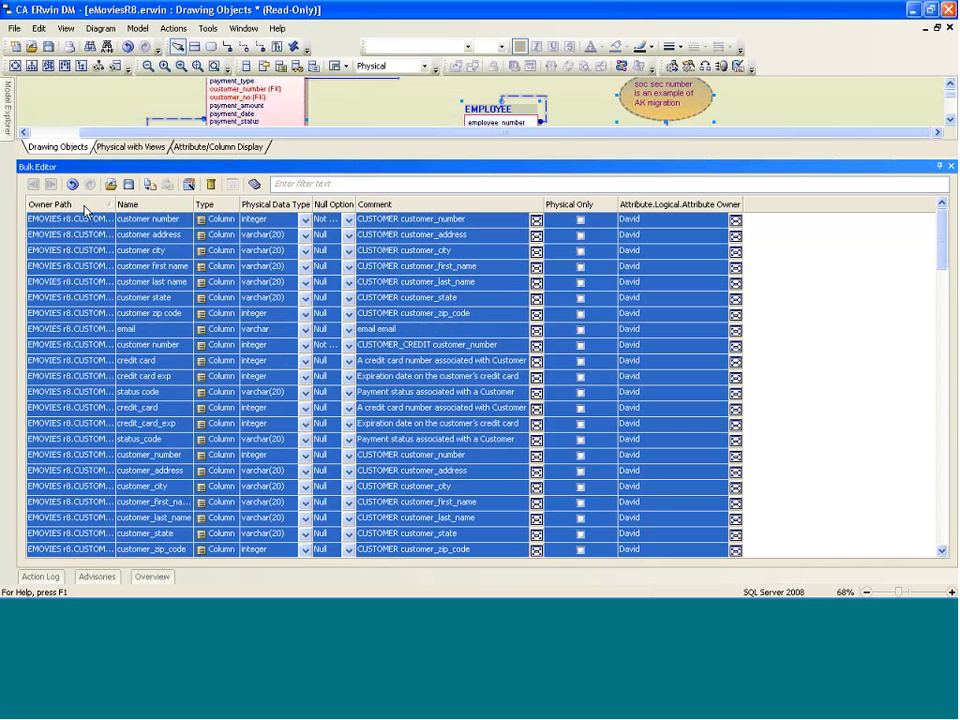
double_click(115, 204)
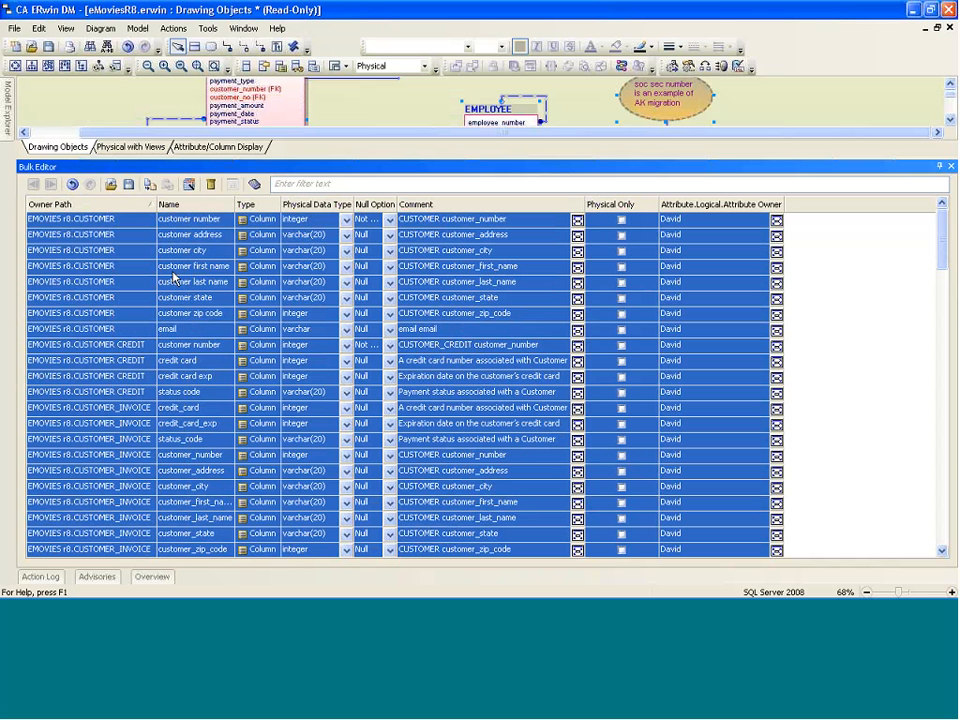
Step: Try sorting the grid by Name and by Type, and return to sorting by Owner Path
left_click(197, 206)
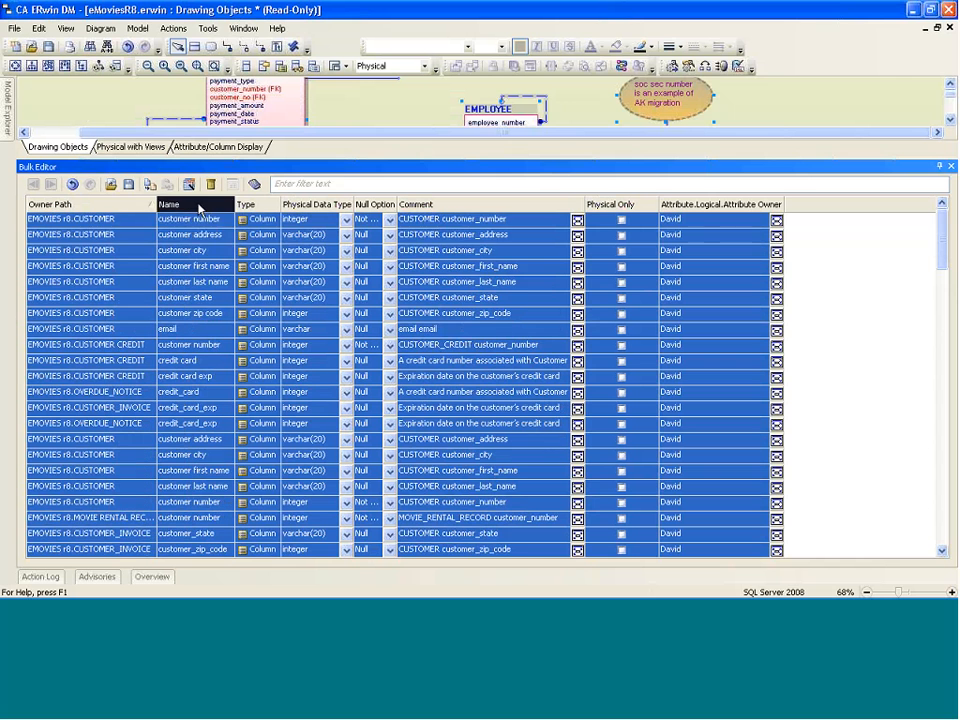
left_click(250, 205)
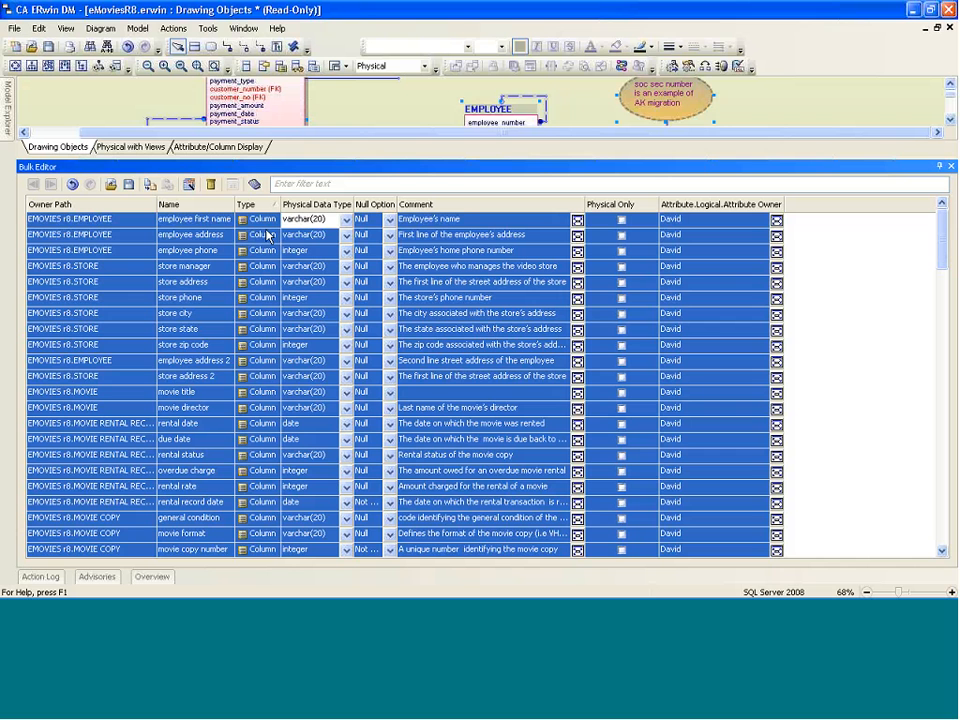
left_click(75, 210)
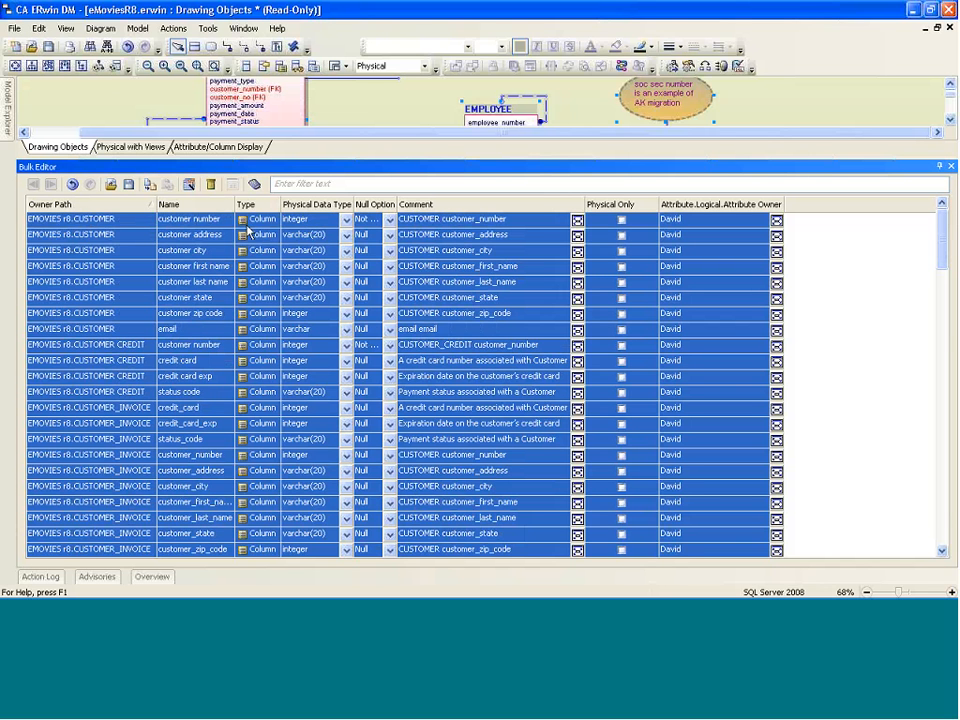
Step: Look through the available physical data types and null options for the CUSTOMER table's customer number column, keeping both settings
left_click(346, 219)
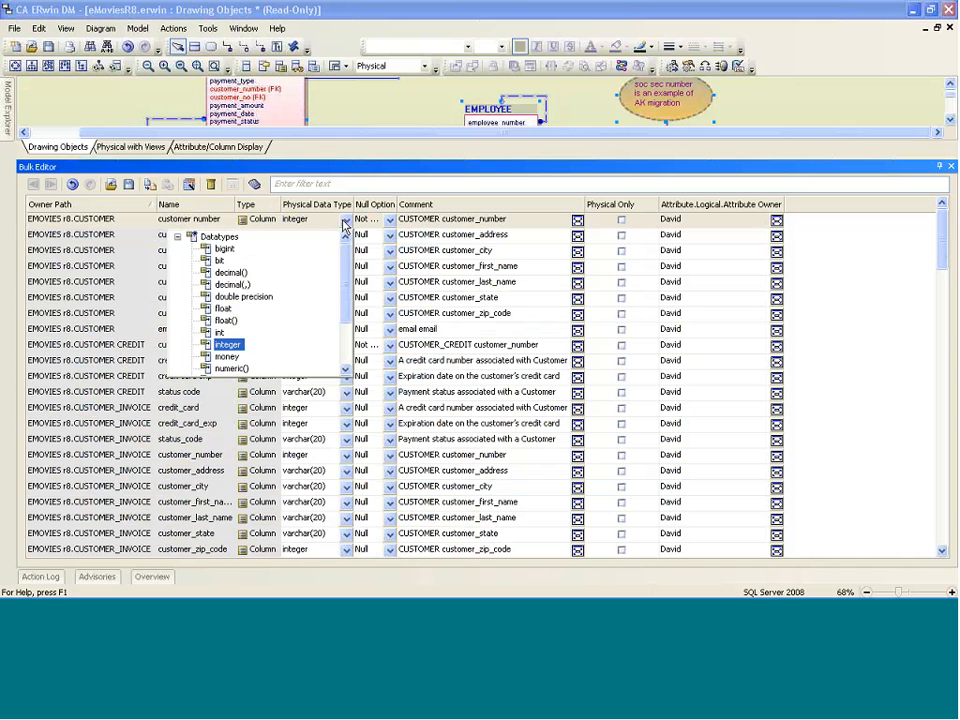
scroll(345, 254, "down", 1)
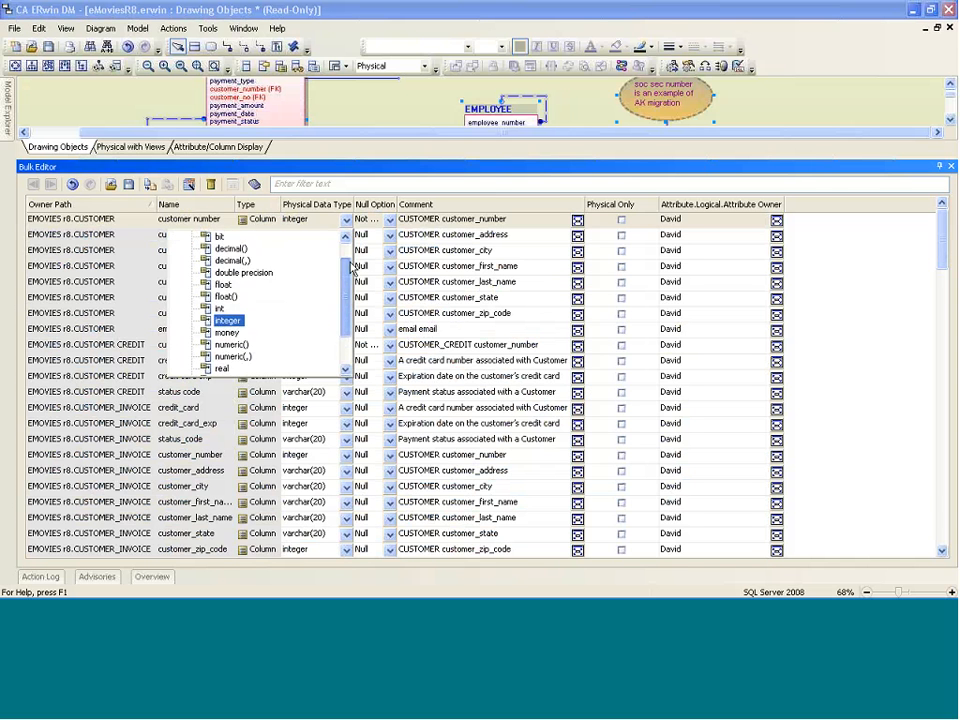
scroll(340, 251, "up", 1)
mouse_move(346, 257)
left_mouse_down()
mouse_move(348, 301)
mouse_move(348, 236)
left_mouse_up()
left_click(357, 221)
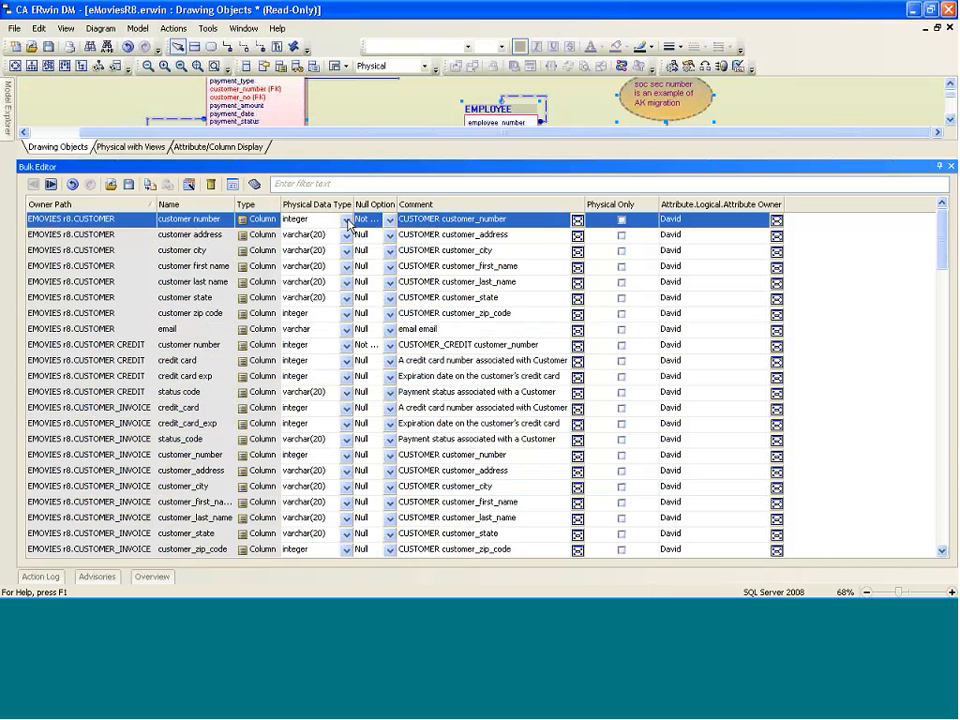
left_click(390, 220)
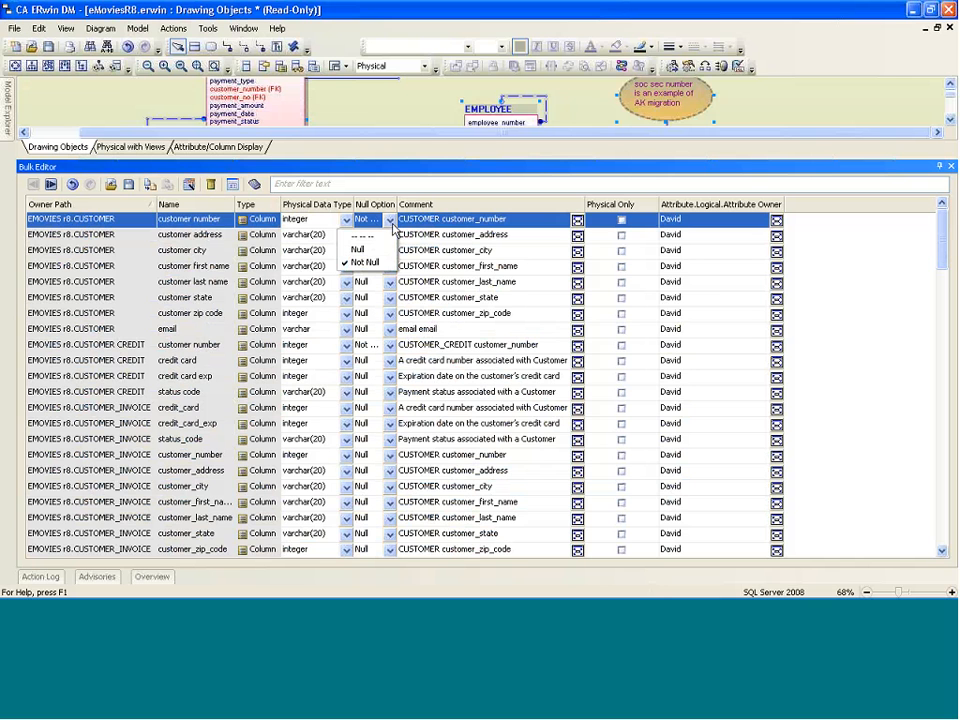
left_click(389, 222)
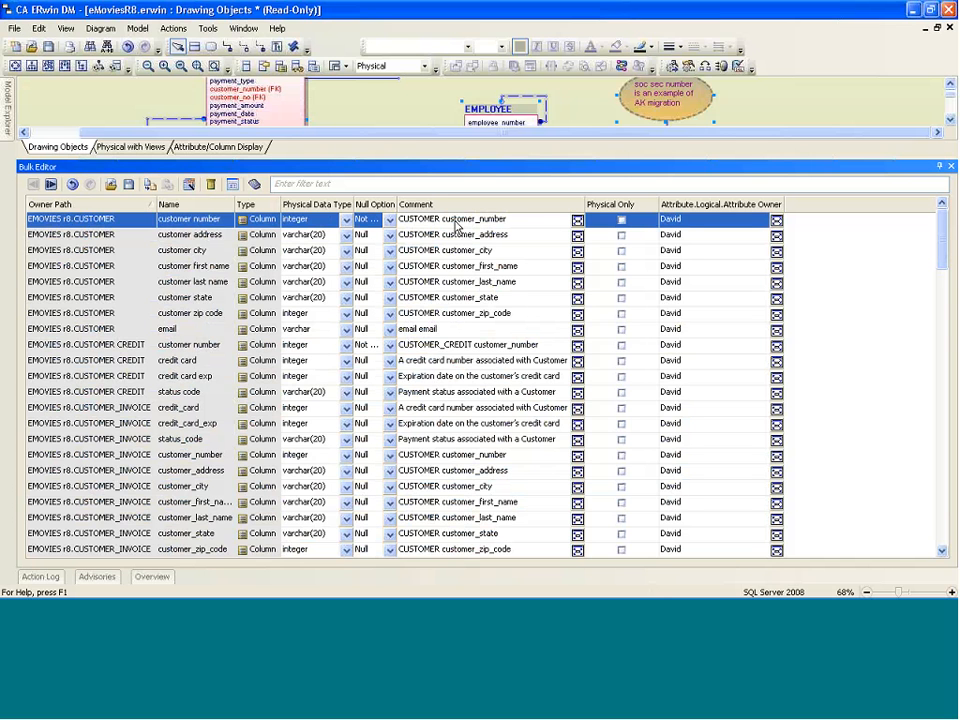
Step: Open the comment of CUSTOMER's customer number column and examine the macro text behind it
left_click(577, 221)
left_click_drag(557, 308, 529, 250)
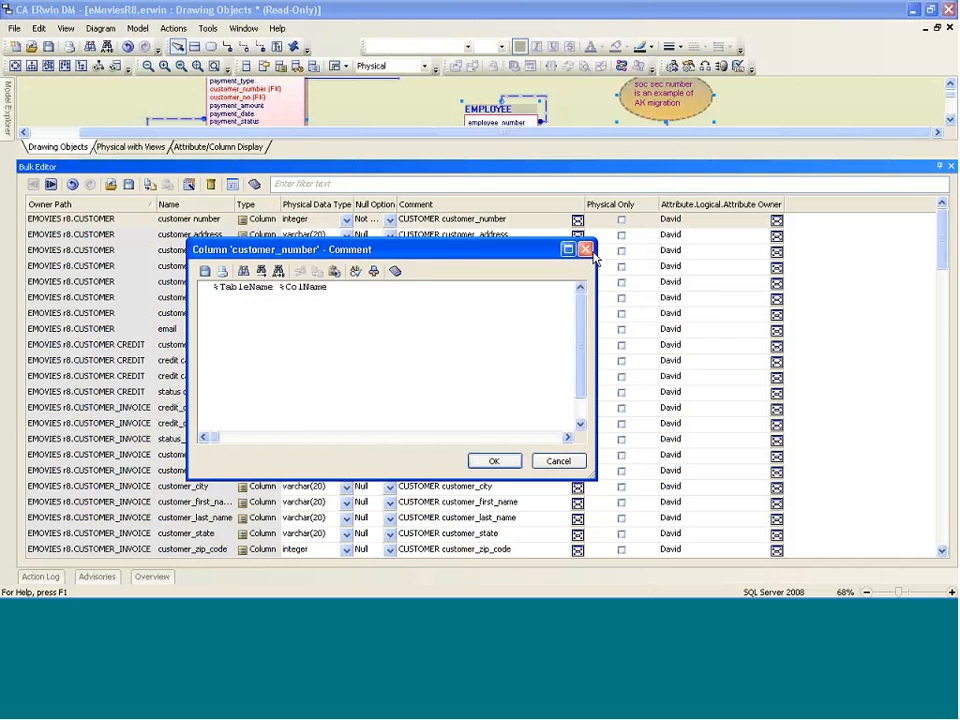
left_click(589, 251)
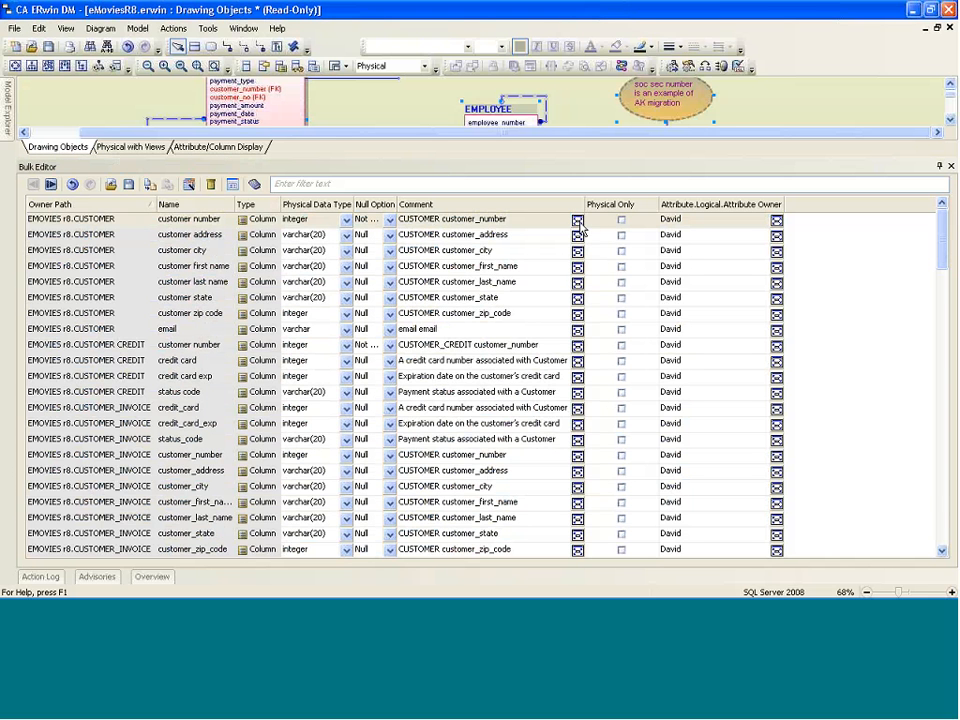
left_click(577, 221)
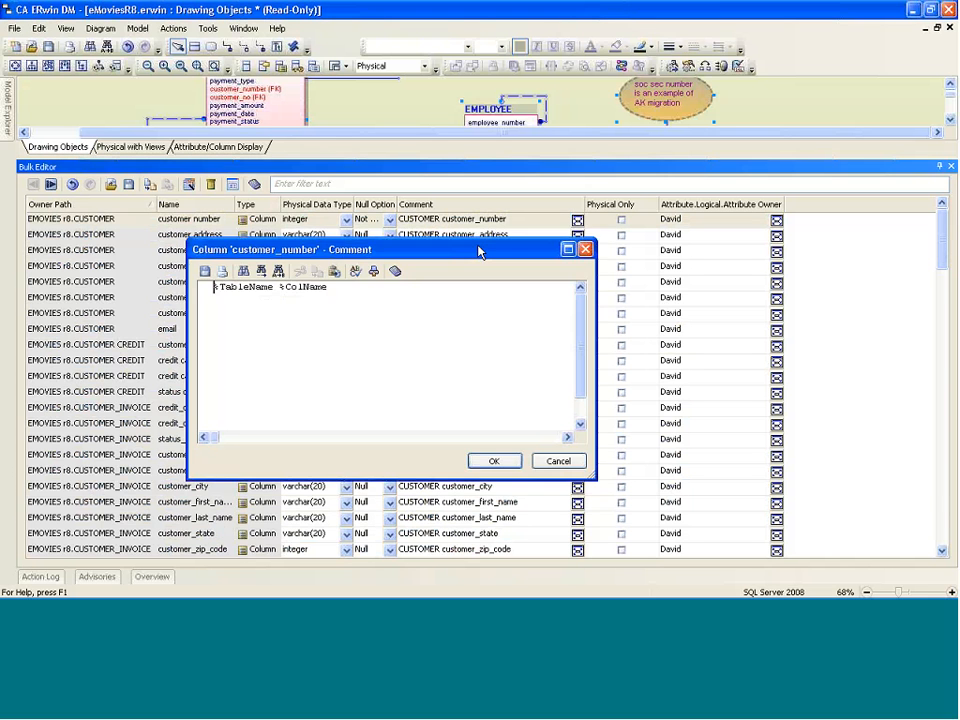
left_click_drag(478, 251, 573, 277)
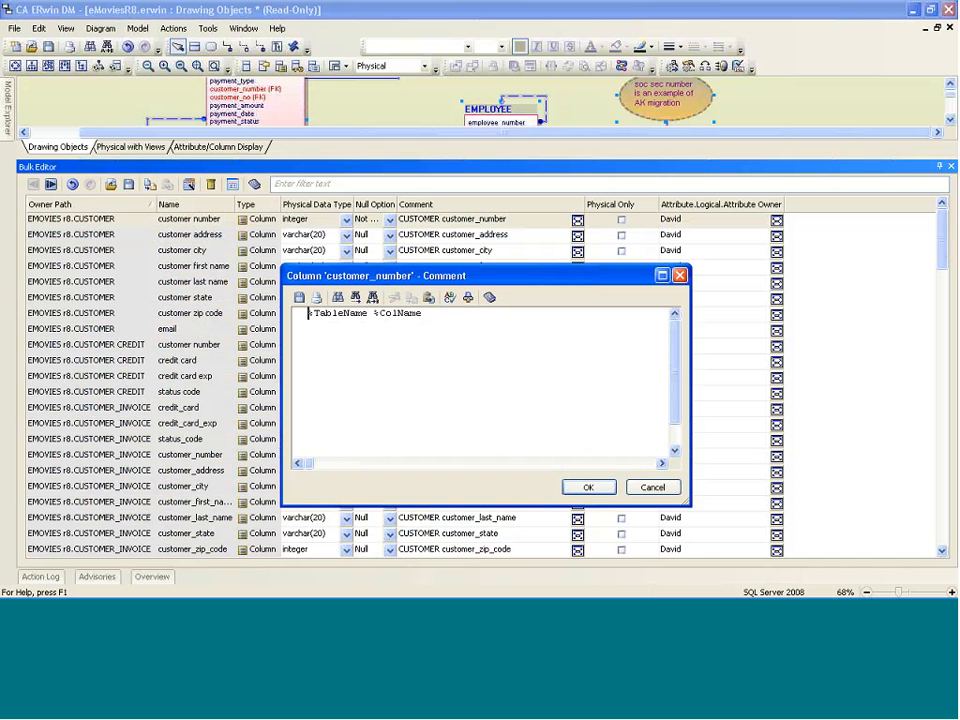
left_click_drag(463, 280, 475, 248)
left_click(322, 286)
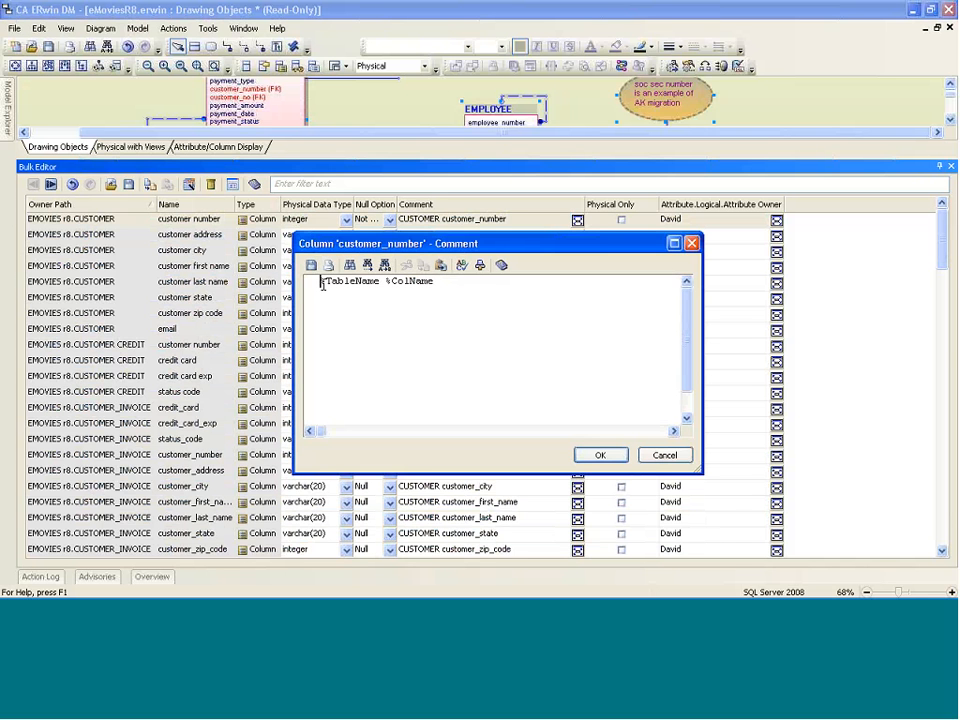
left_click_drag(322, 286, 433, 283)
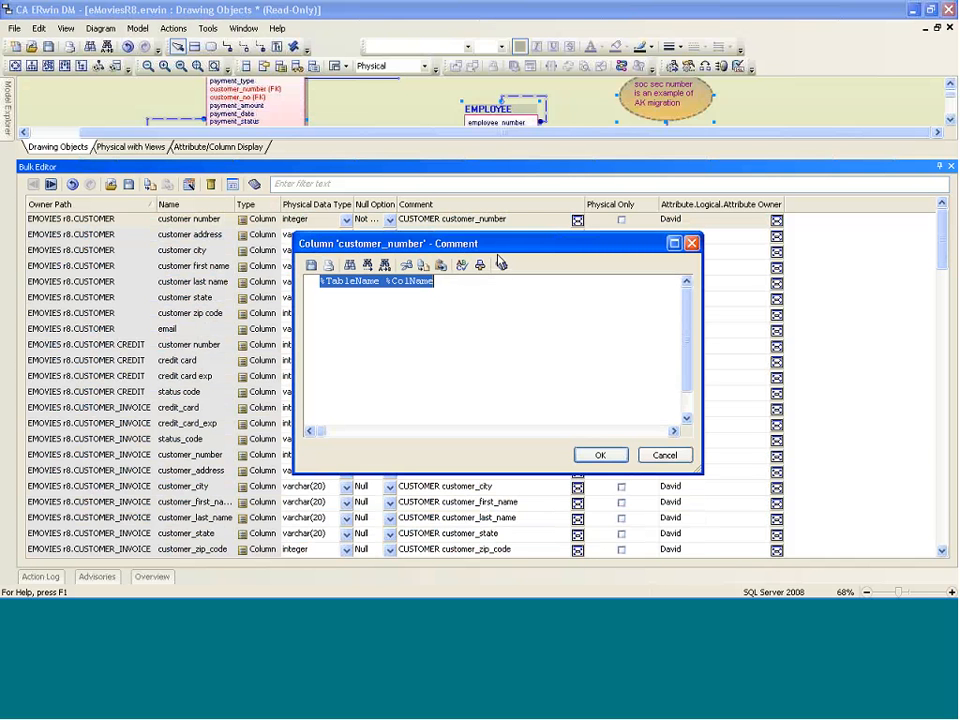
left_click_drag(485, 244, 475, 279)
left_click(405, 317)
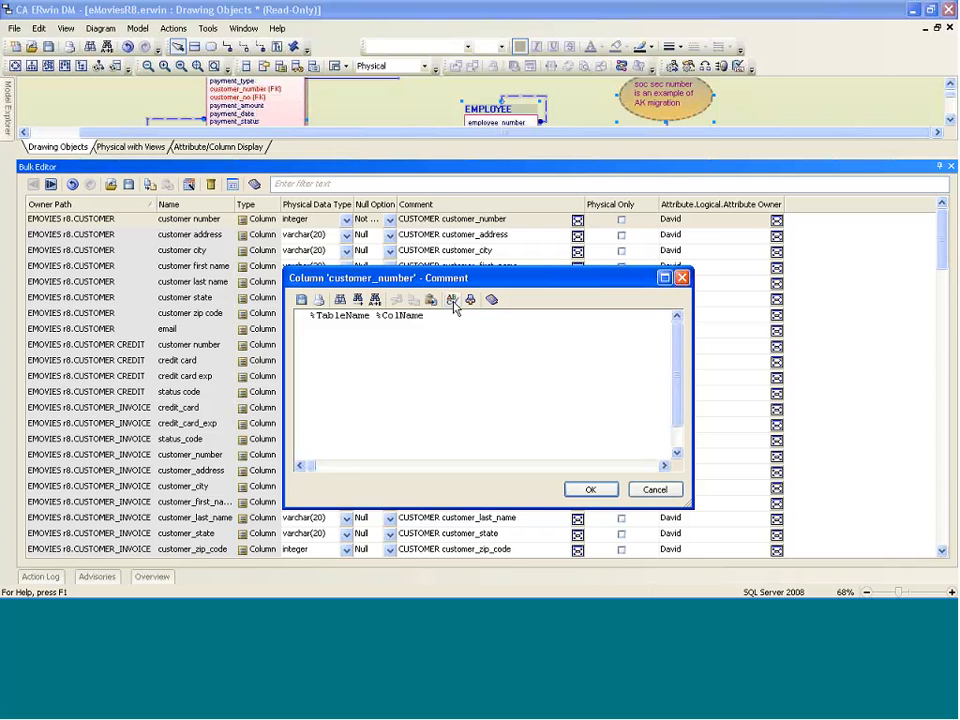
Step: Replace the customer number comment with the misspelled text "Customer numbeer unique to customerr"
left_click_drag(450, 316, 172, 298)
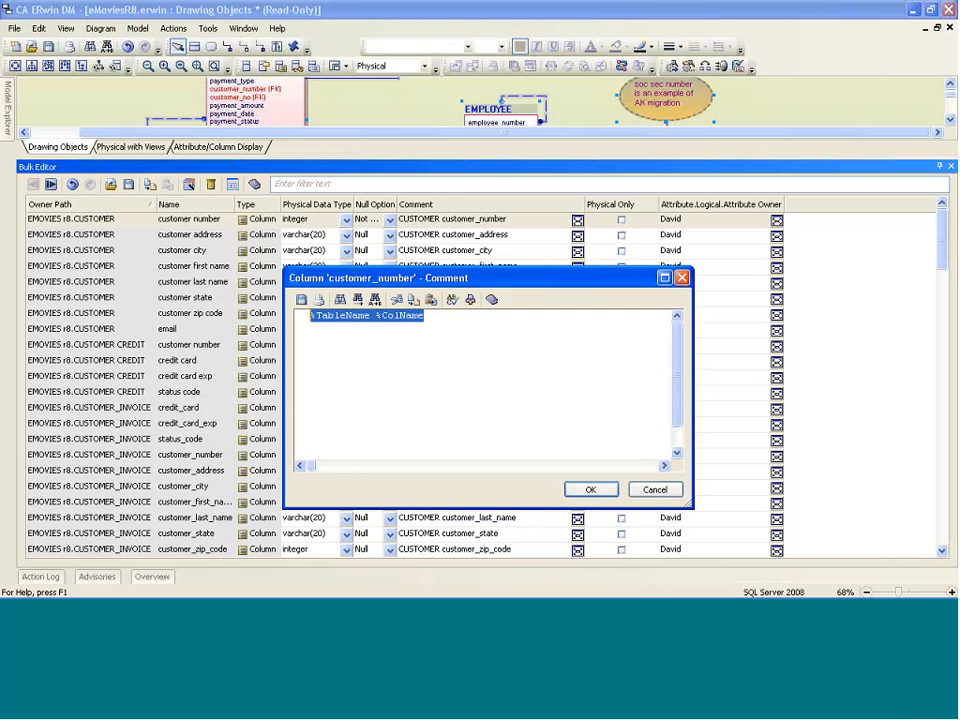
type("Cus")
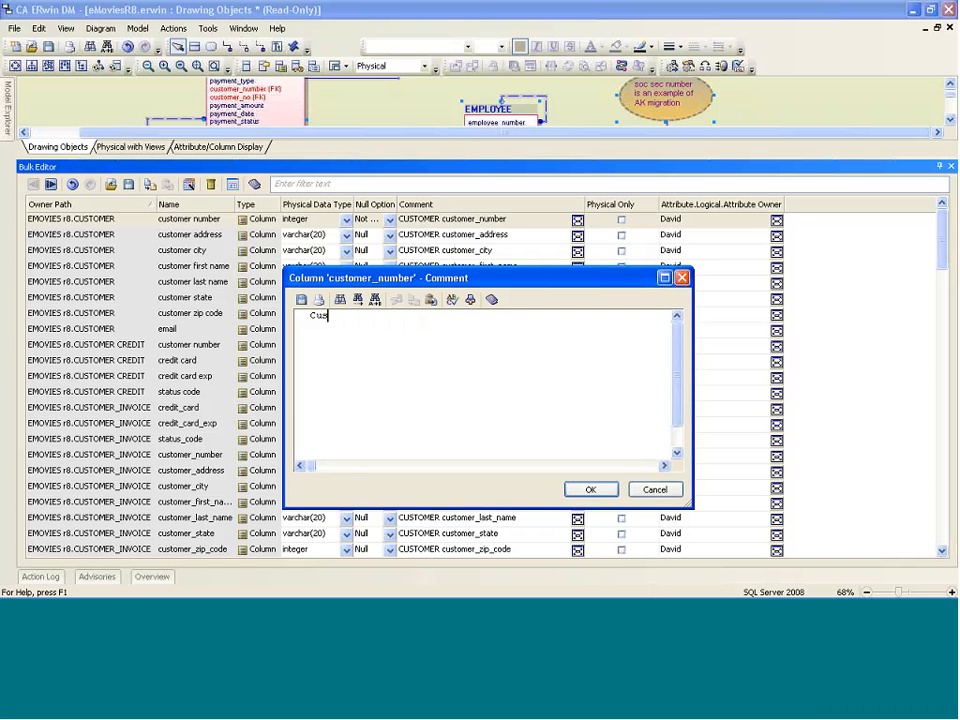
type("tomer number unique to customer")
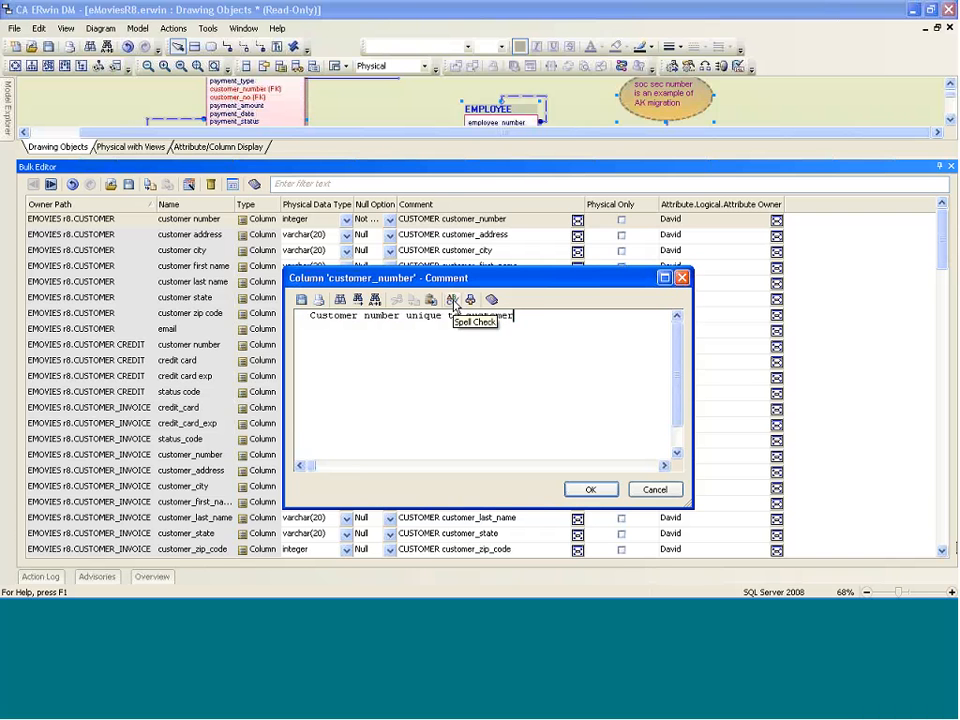
type("r")
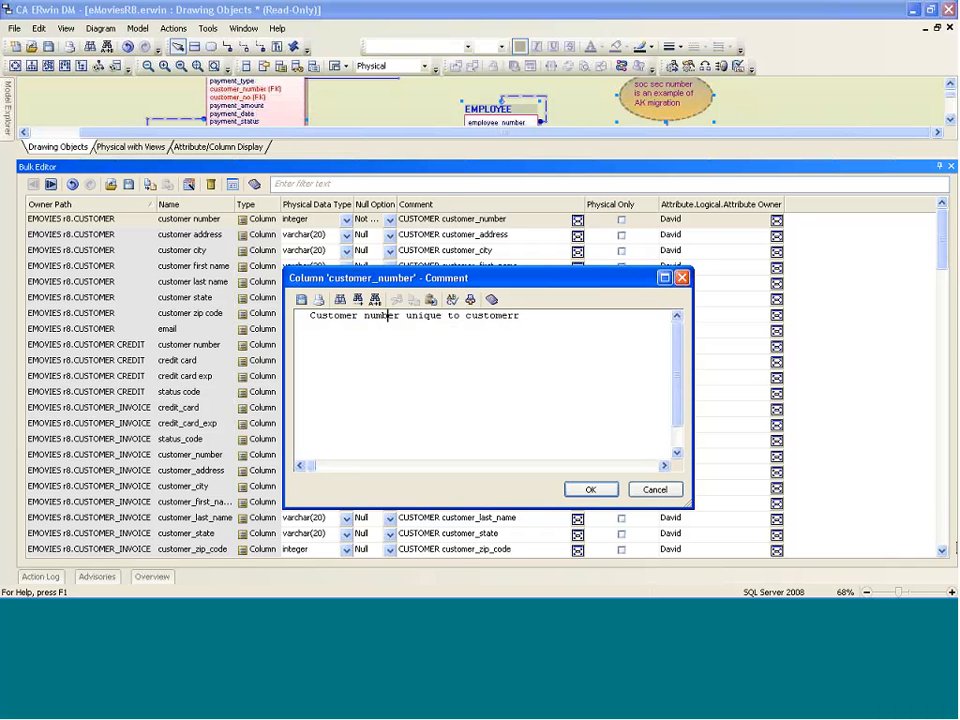
type("e")
Step: Try correcting the comment with the spell checker's suggestions "number" and "customer", and remove the words it inserts
key("F7")
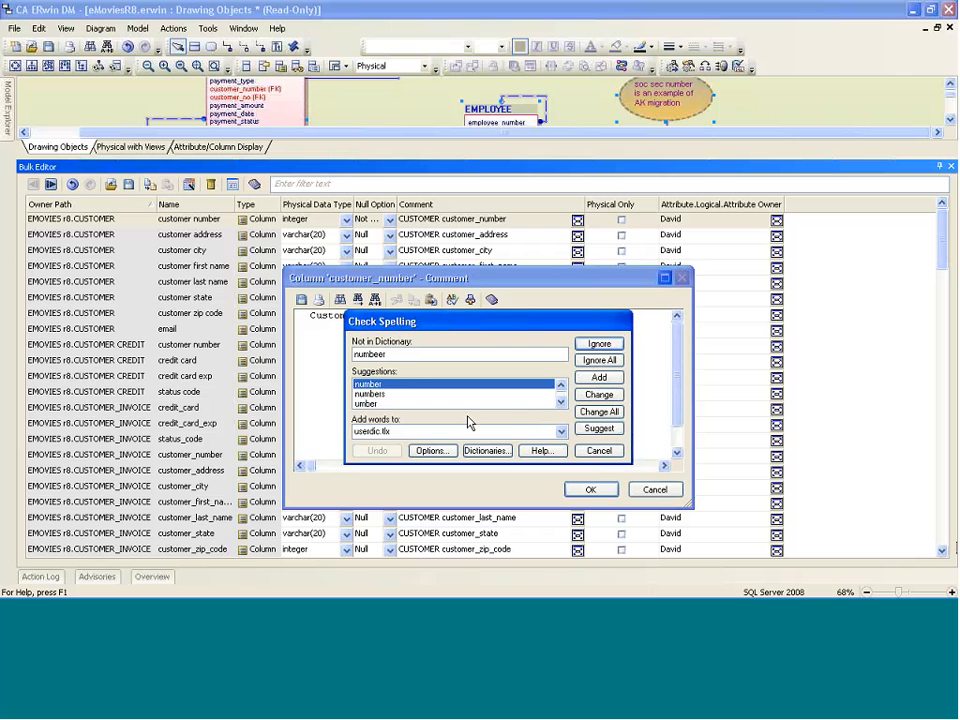
left_click(604, 395)
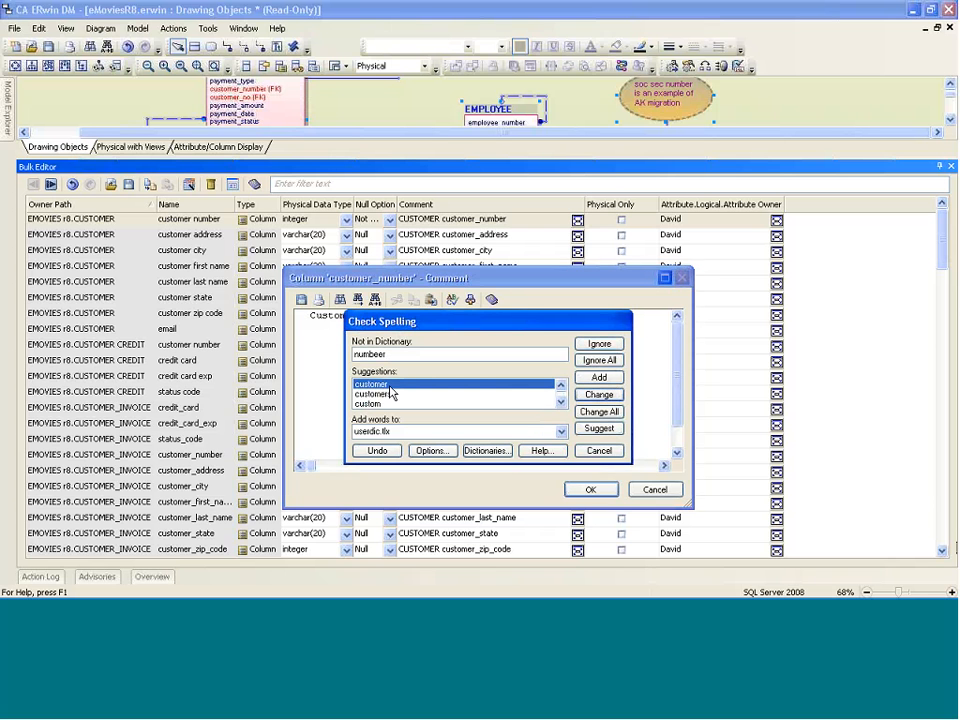
left_click(603, 396)
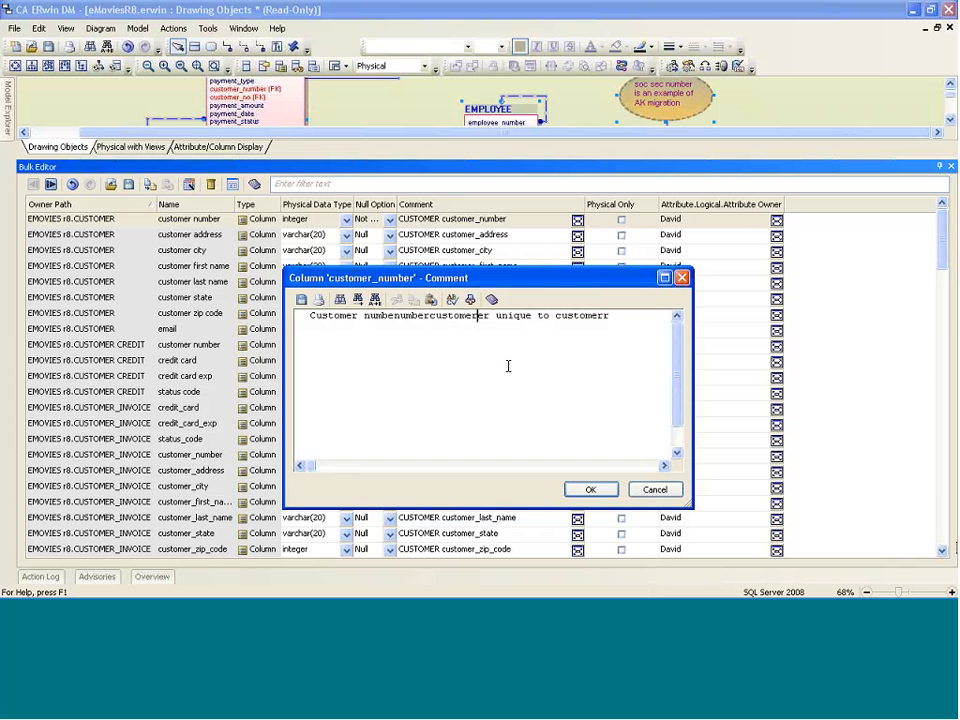
key("ctrl+z")
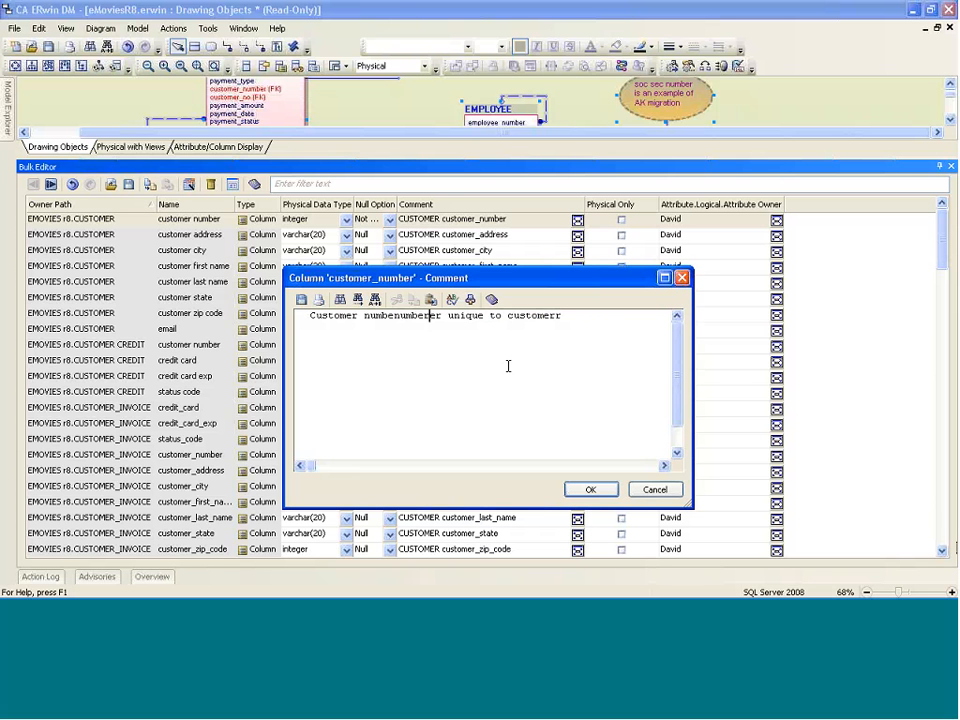
key("BackSpace")
key("BackSpace")
key("BackSpace")
key("BackSpace")
key("BackSpace")
key("BackSpace")
key("BackSpace")
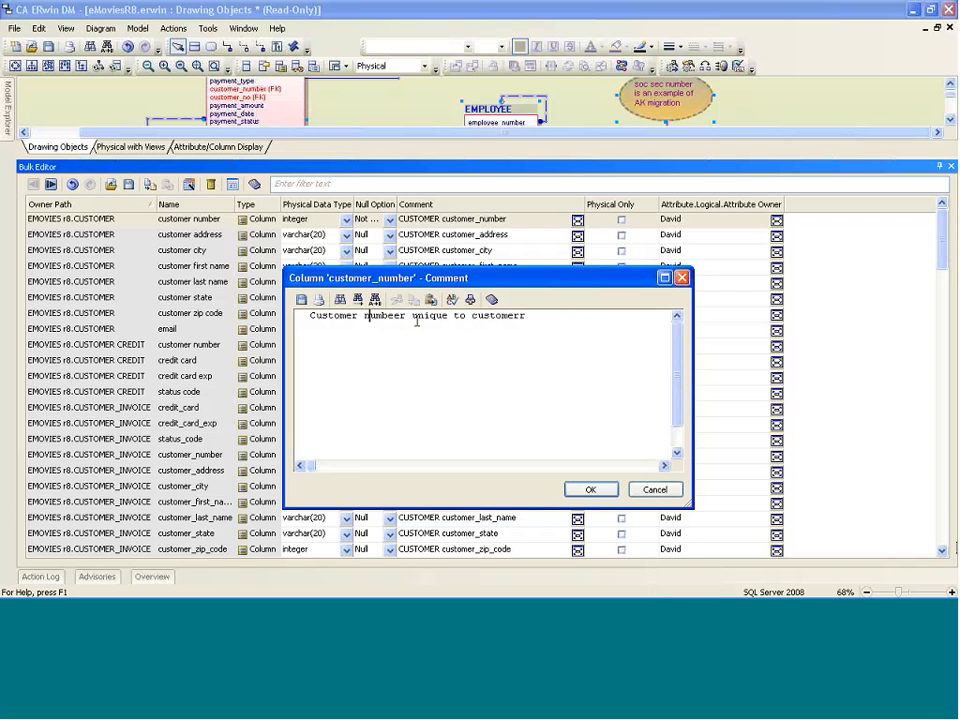
Step: Spell-check the comment again, change "numbeer" to the suggestion "number", and delete the inserted word
type("e")
left_click(431, 301)
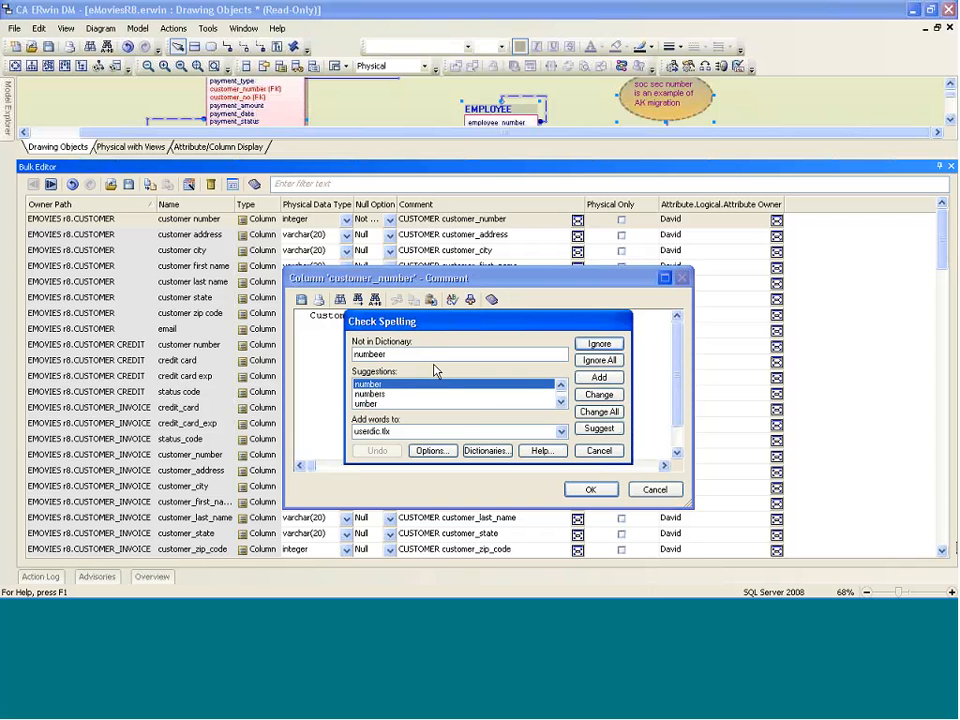
left_click(596, 400)
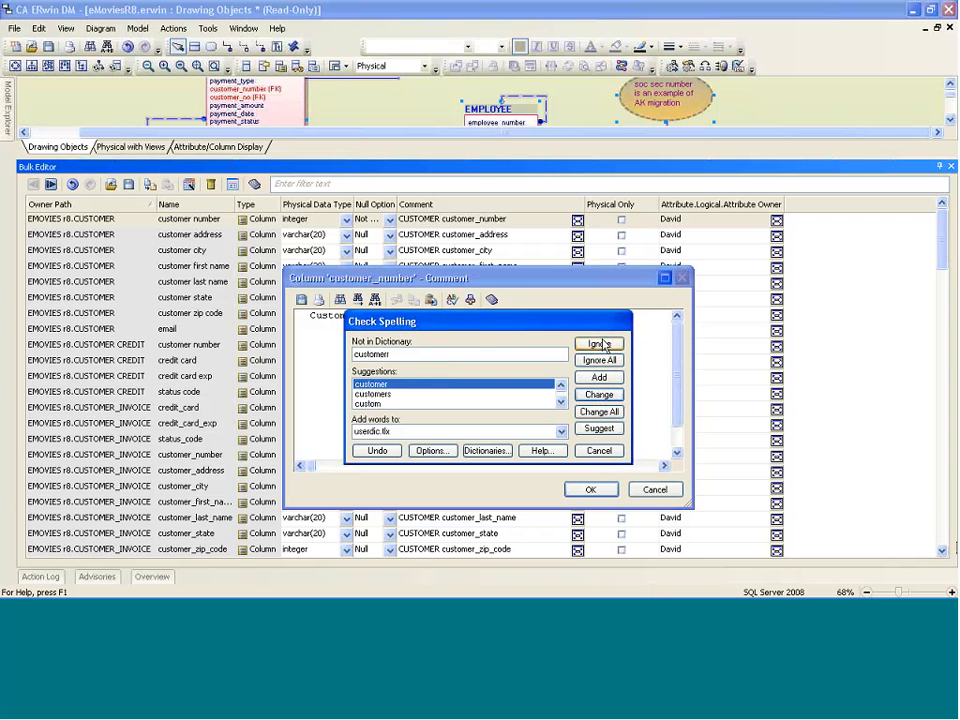
left_click(597, 450)
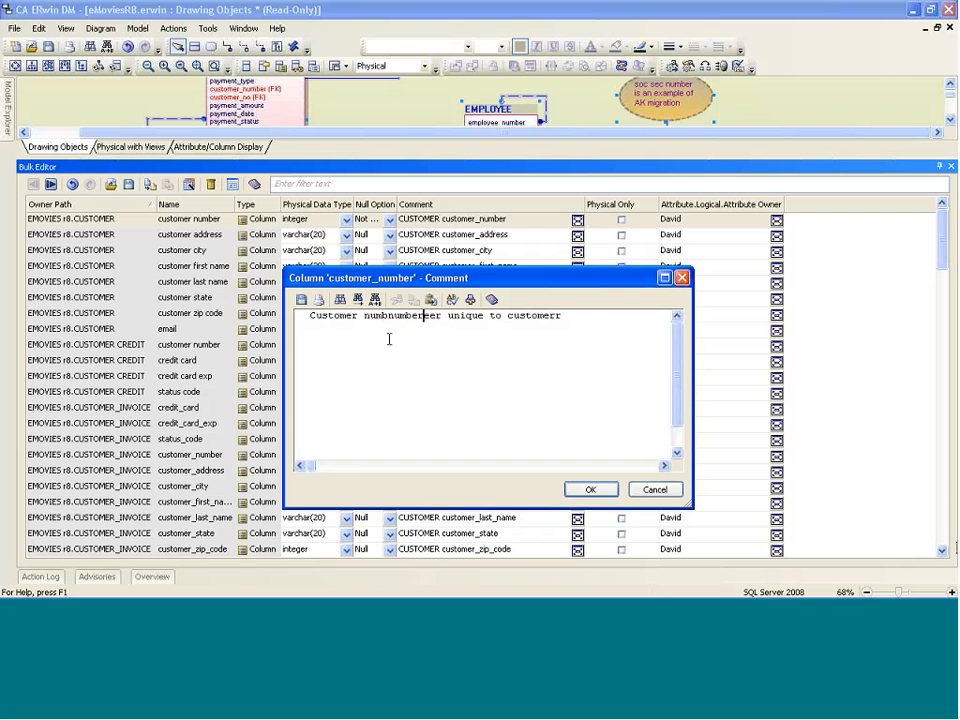
key("BackSpace")
key("BackSpace")
key("BackSpace")
key("BackSpace")
key("BackSpace")
key("BackSpace")
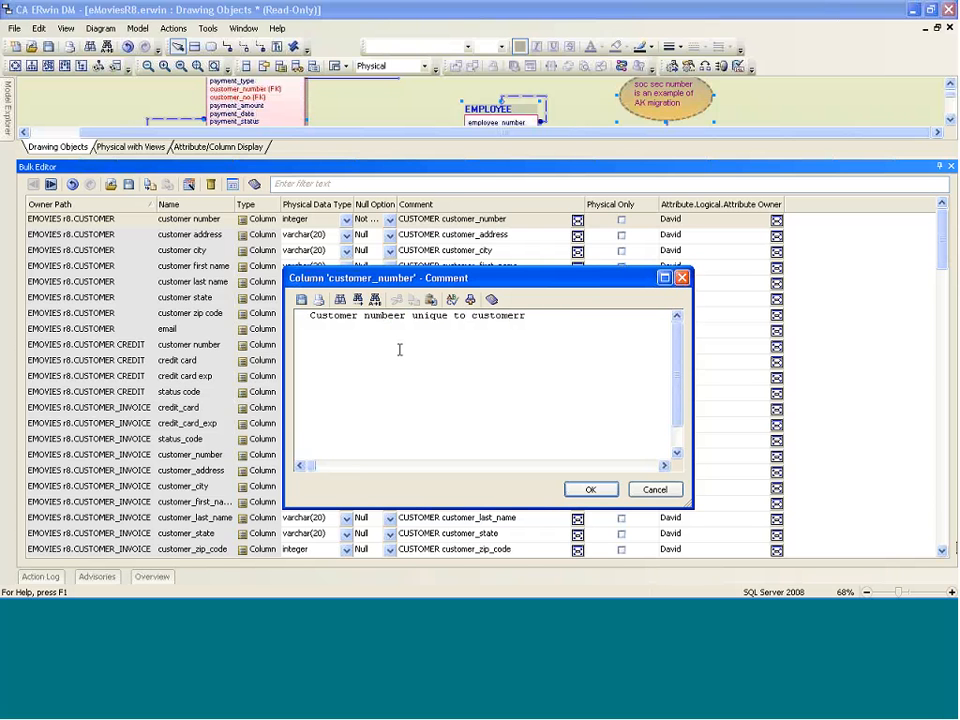
Step: Run the spell check once more, cancel it, and discard the changes to the customer number comment
left_click(452, 303)
left_click(599, 451)
left_click(655, 489)
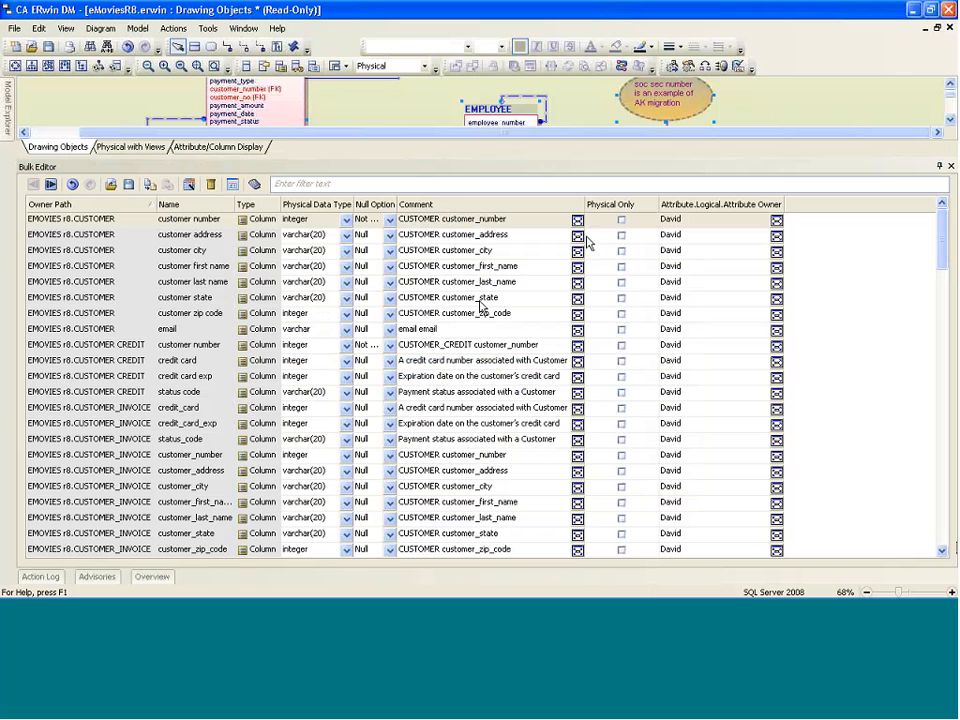
Step: View the macro text in the CUSTOMER email column's comment and close it without changes
left_click(577, 329)
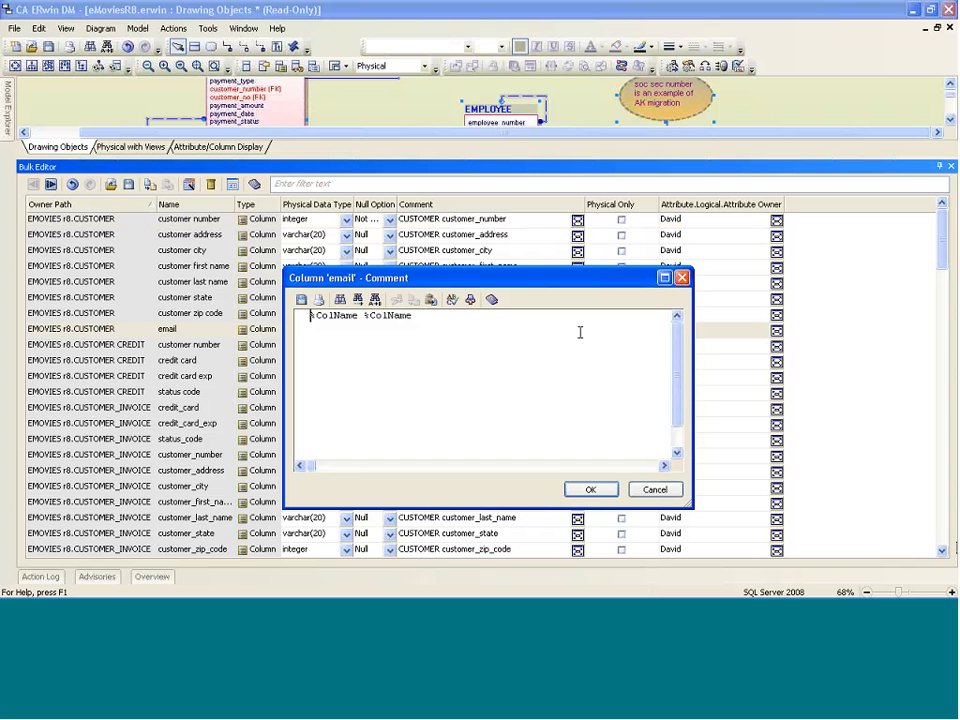
left_click_drag(528, 283, 498, 261)
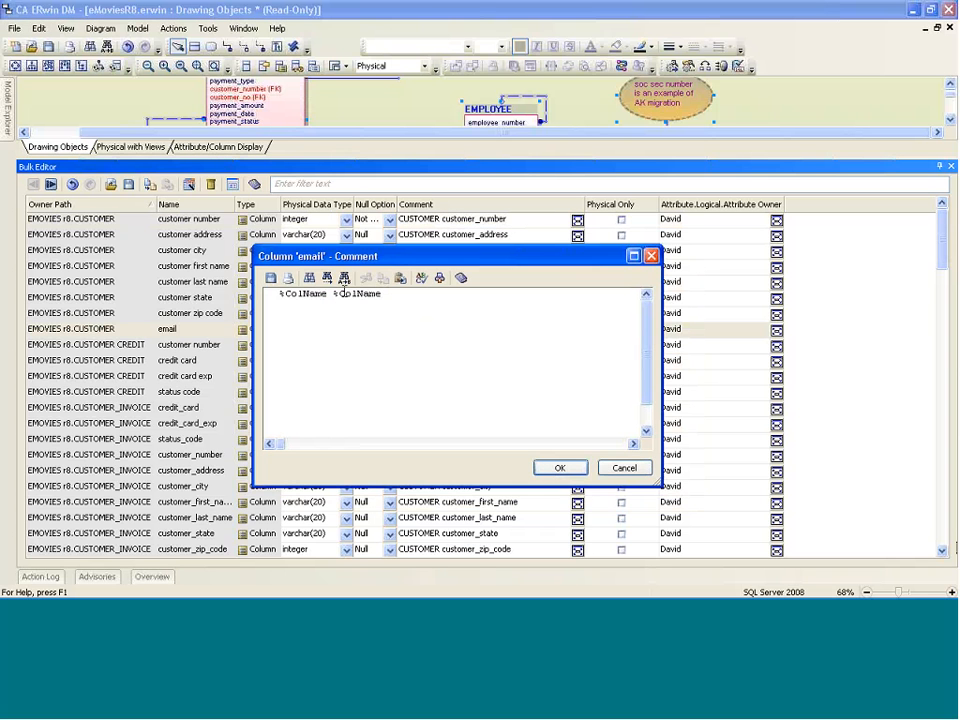
left_click(652, 256)
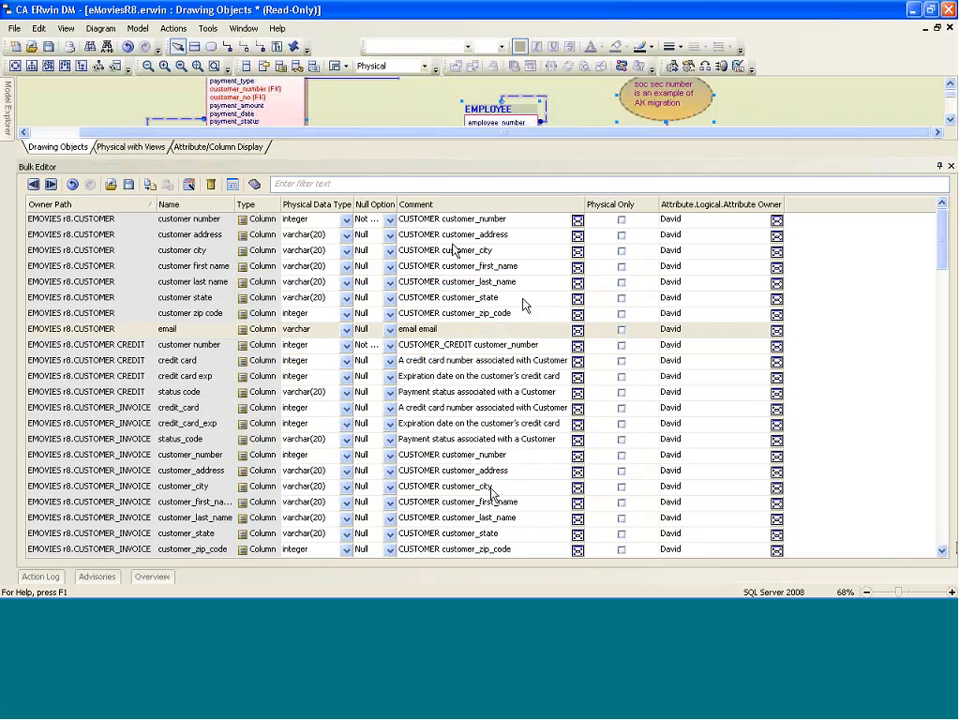
Step: Widen the Null Option column to show its full values and view the Comment column's options for all selected rows
left_click_drag(397, 205, 418, 206)
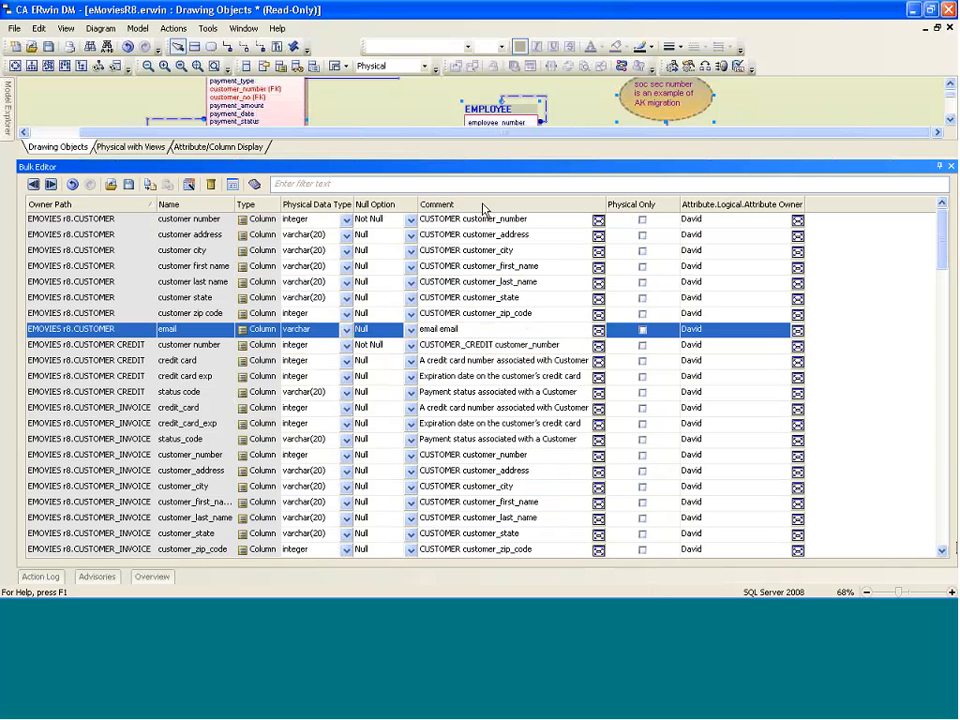
key("ctrl+a")
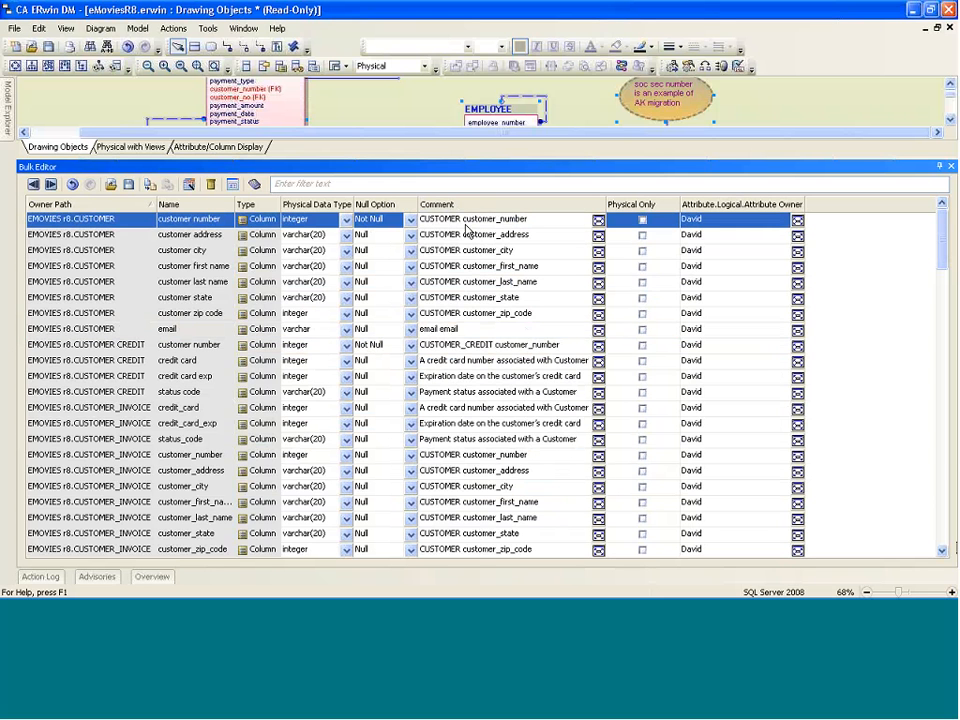
right_click(480, 210)
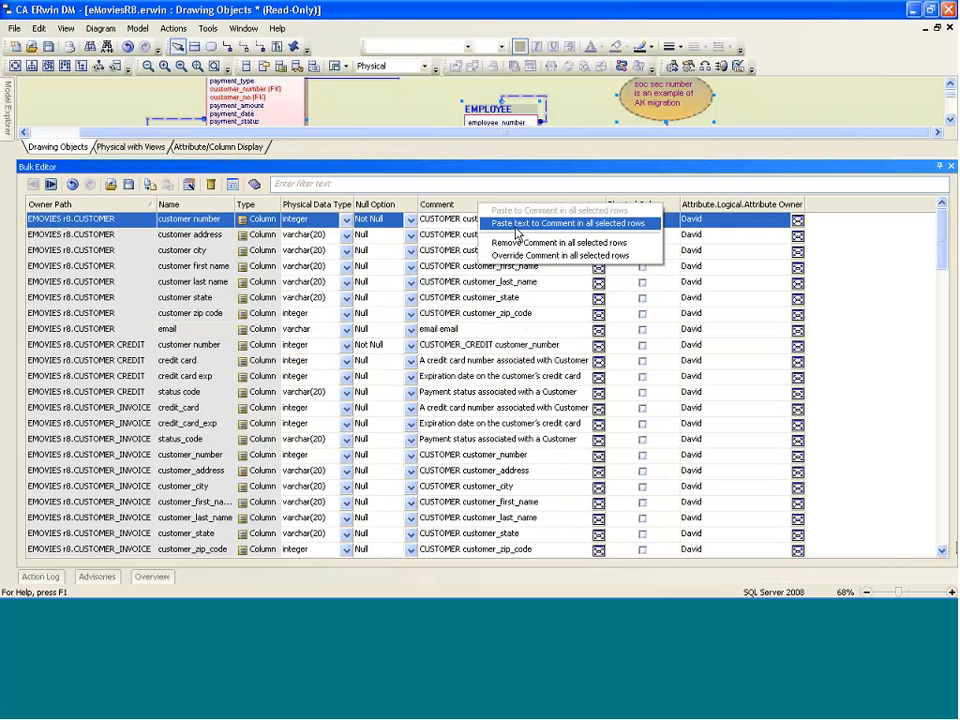
left_click(488, 205)
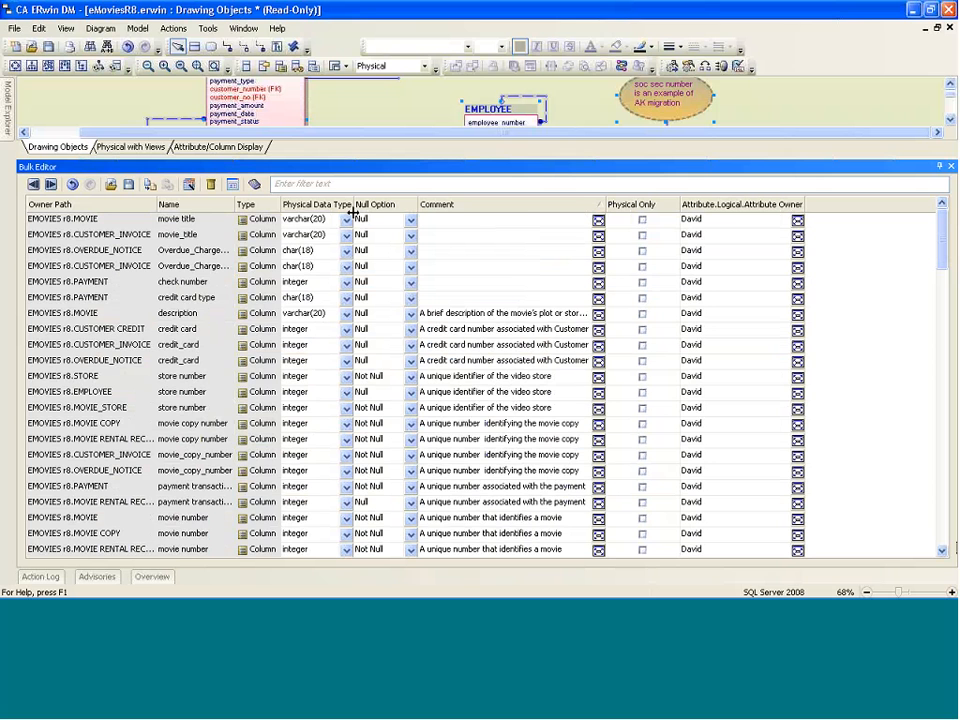
Step: Sort the grid by Owner Path again and review the paste, remove and override options for Comment
left_click(47, 205)
right_click(482, 216)
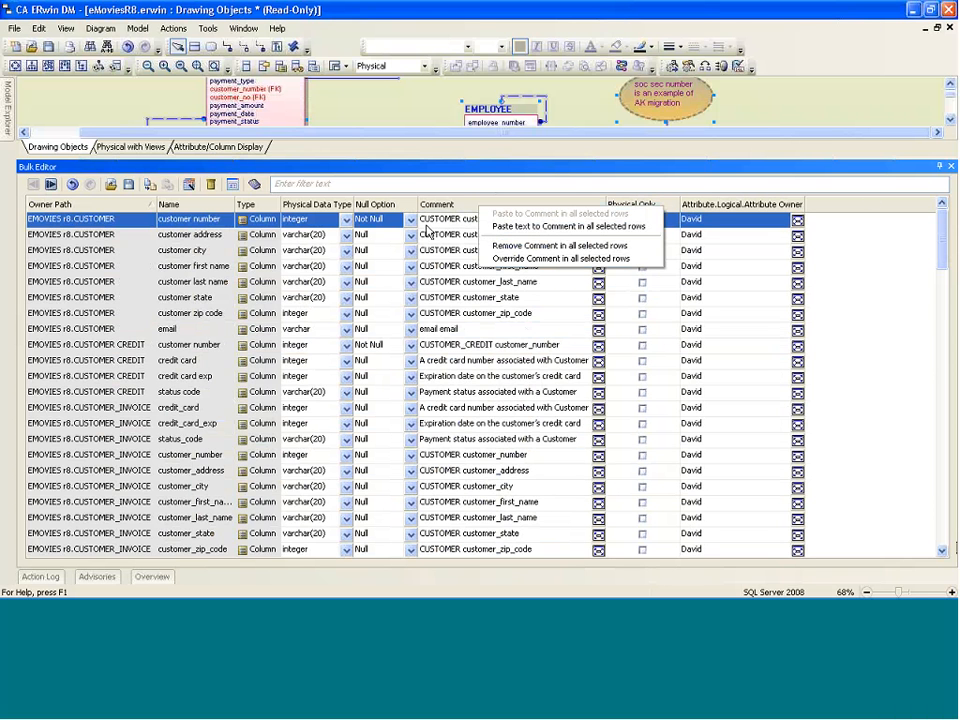
left_click(406, 206)
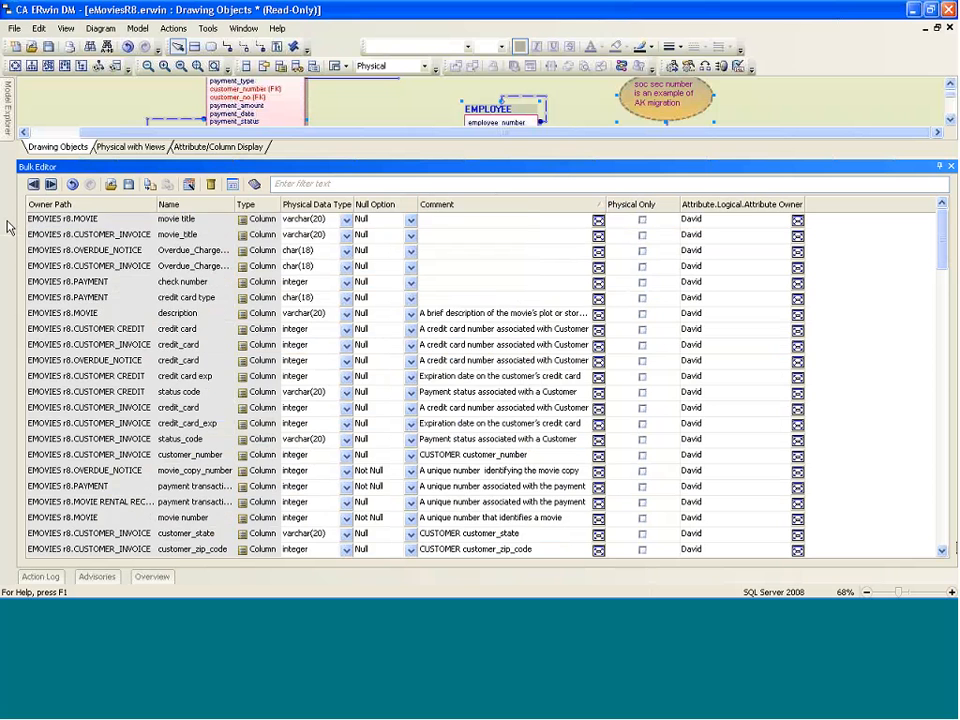
Step: Sort the grid by Owner Path and view the bulk options for Physical Only
left_click(63, 208)
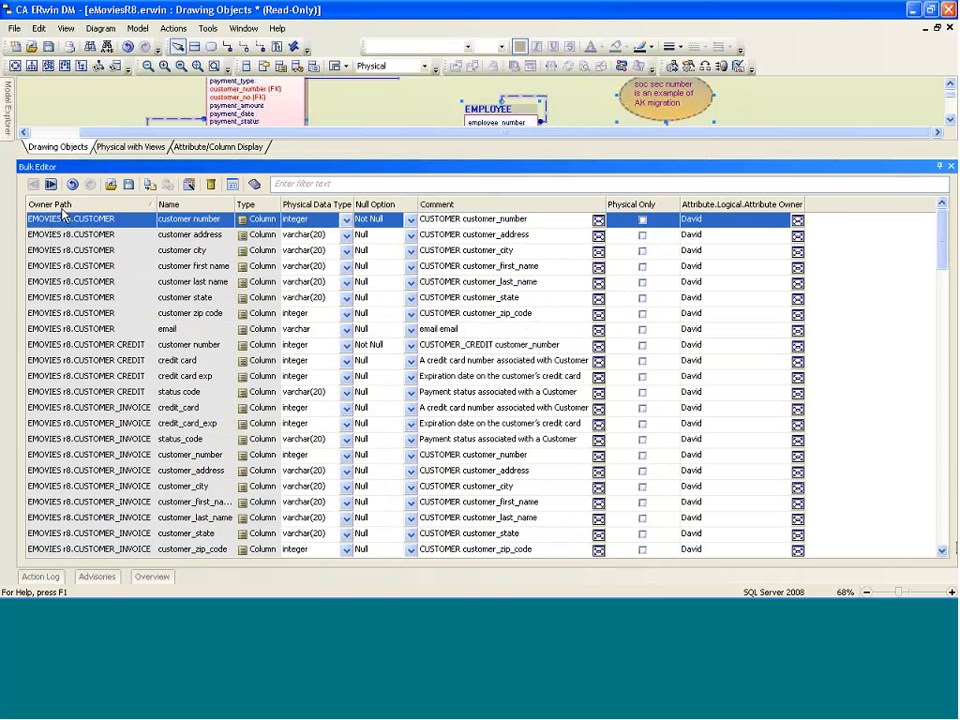
right_click(645, 207)
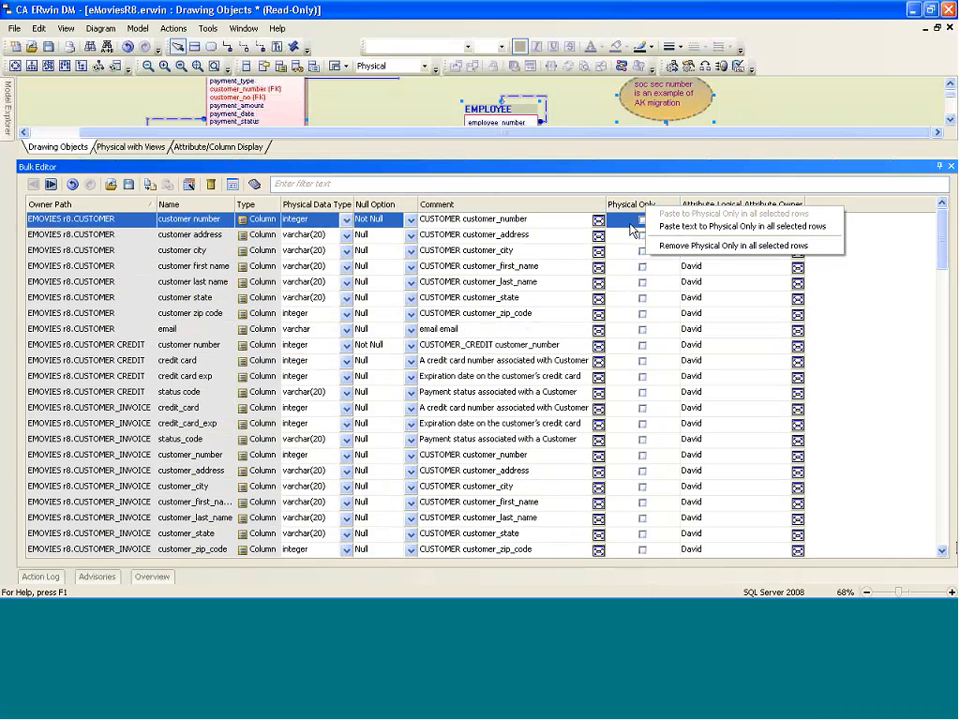
left_click(935, 214)
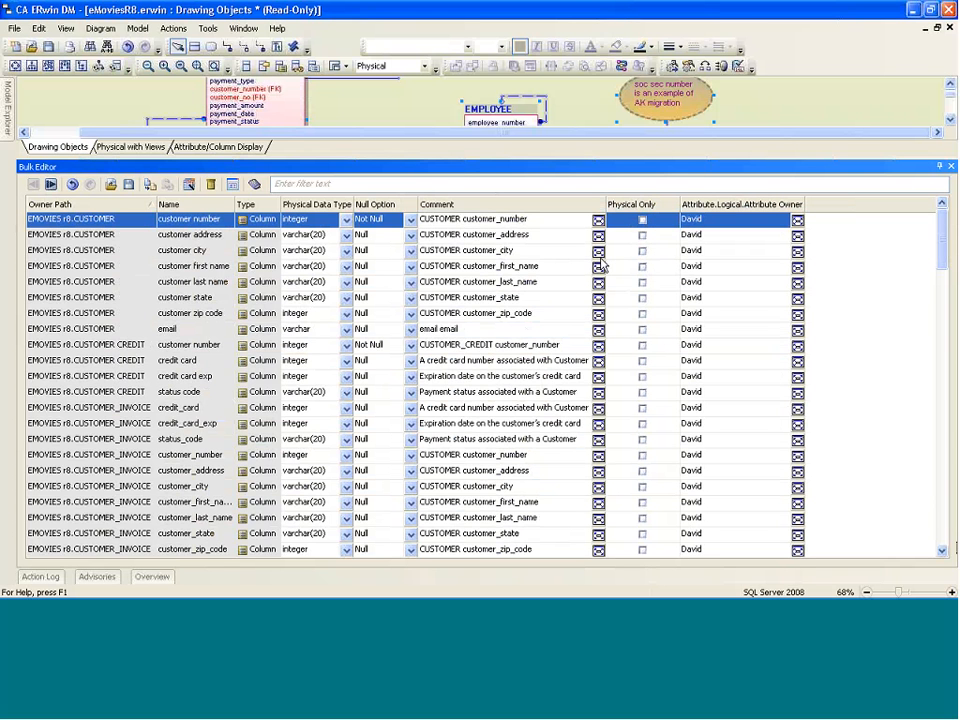
Step: Extend the row selection down to customer_number in CUSTOMER_INVOICE and review the Physical Only options for the selected rows
left_click(765, 458, "shift")
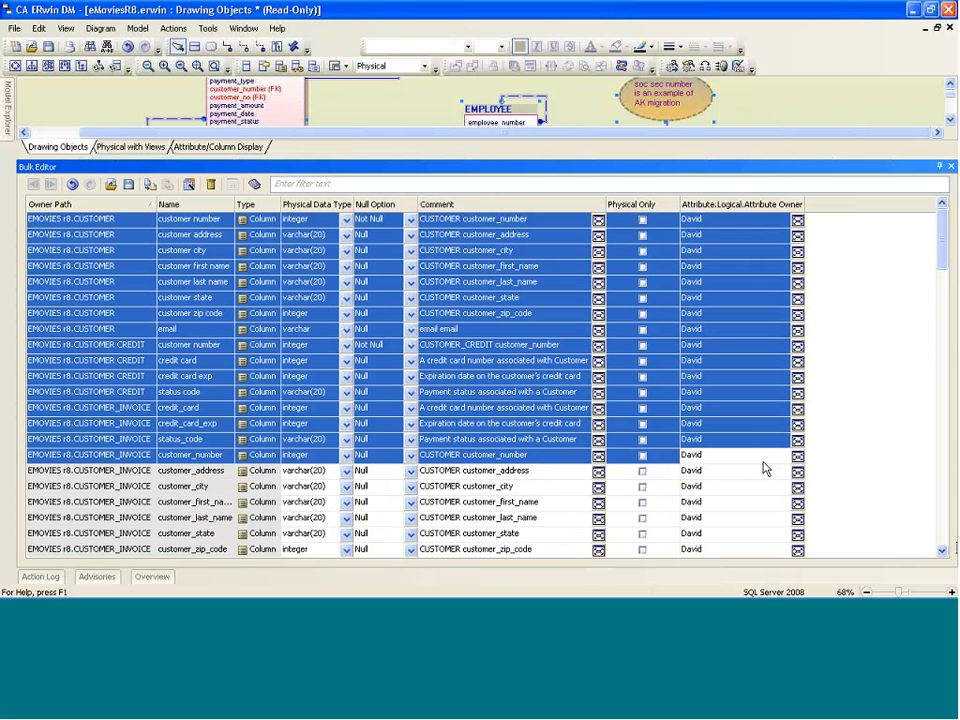
right_click(660, 207)
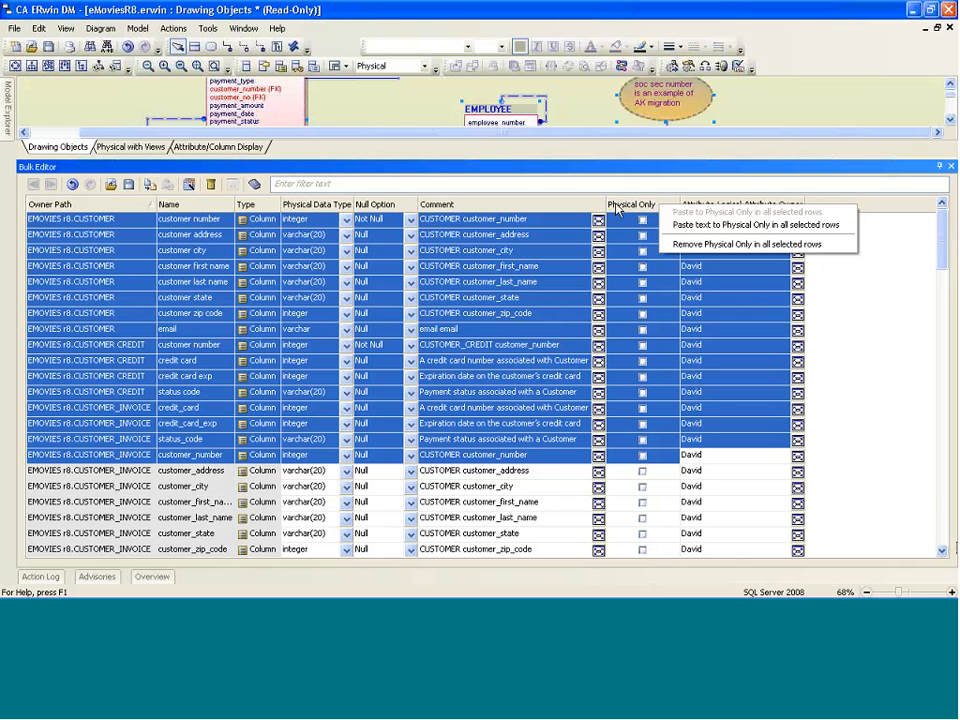
left_click(620, 205)
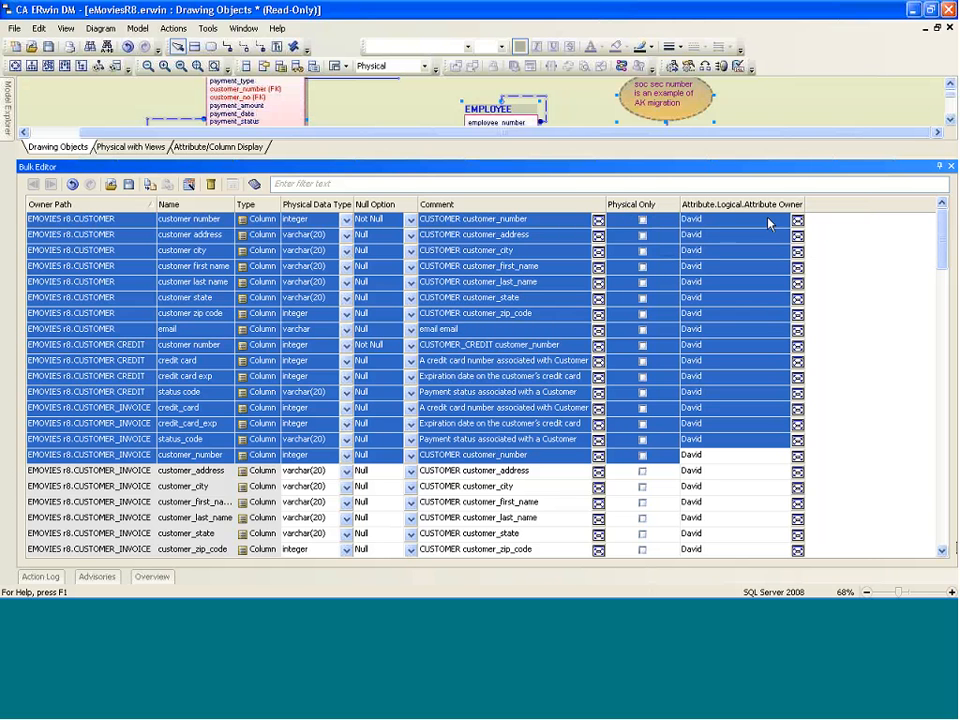
Step: Open the Attribute Owner values of the CUSTOMER columns customer address and customer number for editing
left_click(735, 220)
left_click(733, 237)
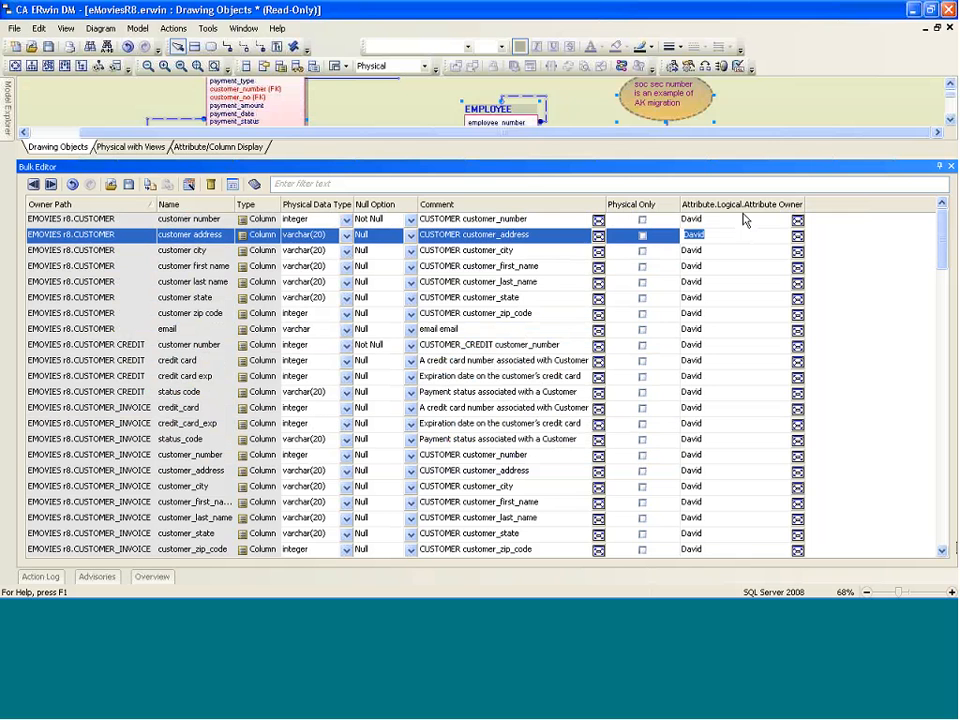
left_click(718, 220)
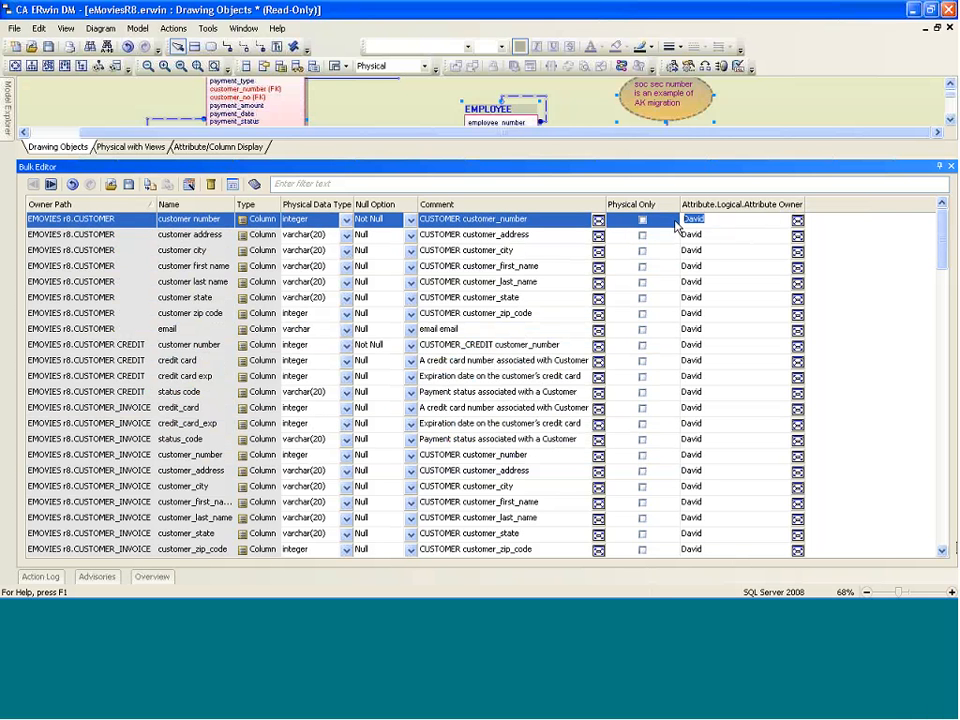
left_click(730, 219)
Step: Filter the Bulk Editor grid by the text "customer state"
left_click(308, 183)
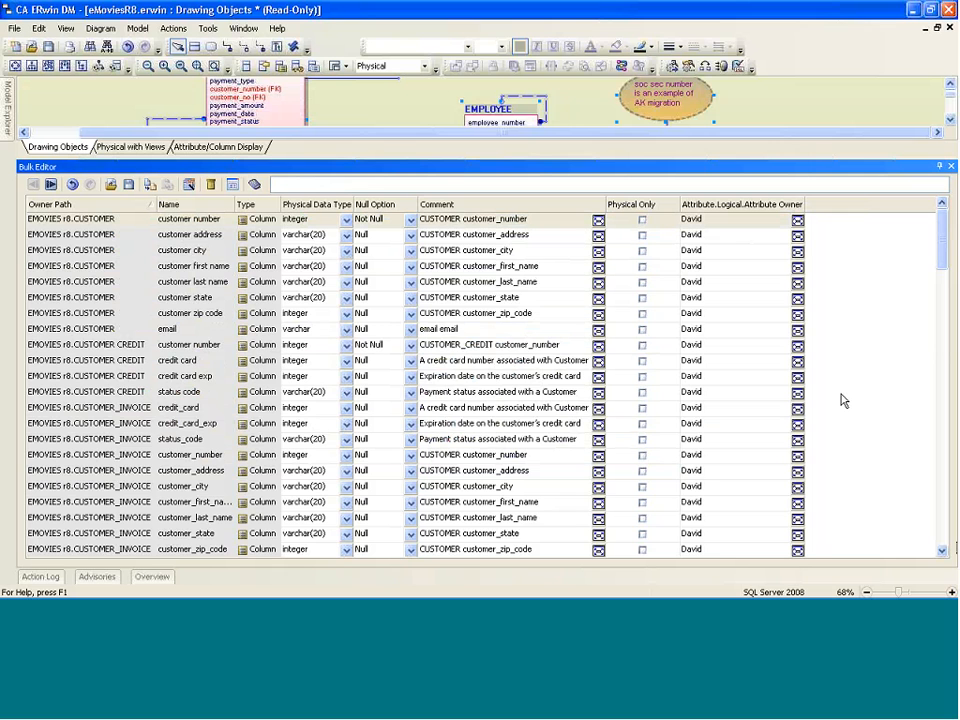
type("customer sta")
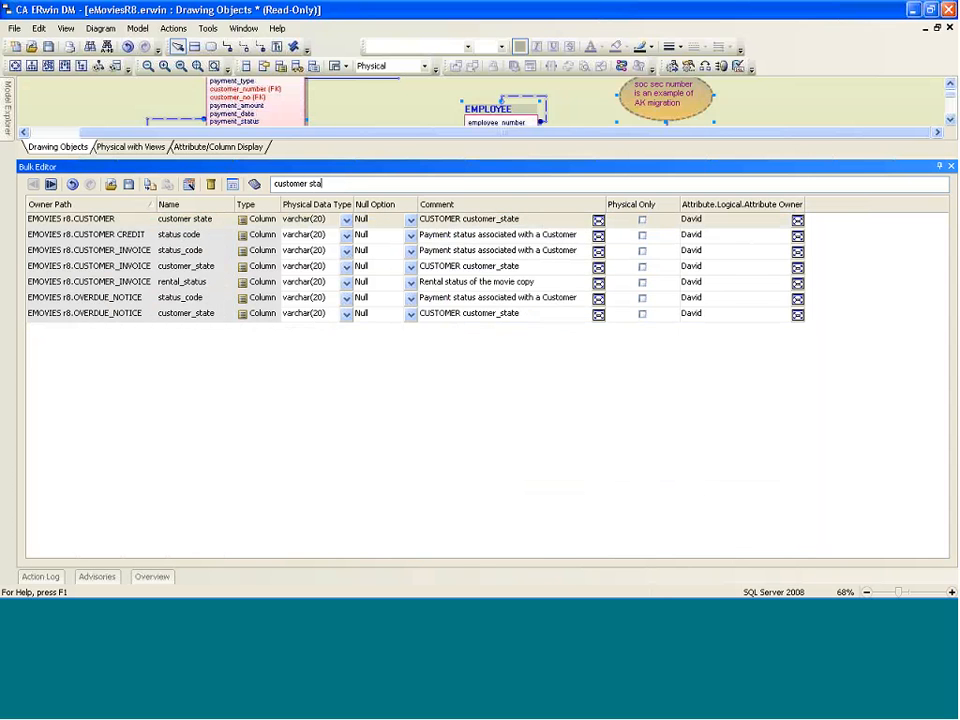
type("te")
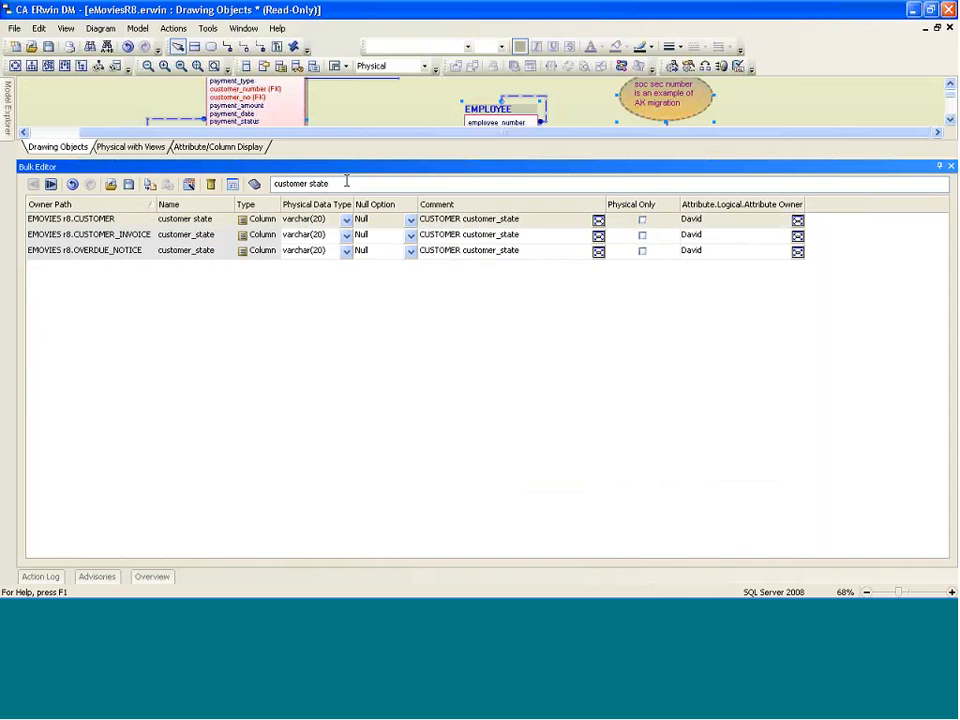
Step: Replace the grid filter with "integer"
left_click_drag(329, 183, 273, 183)
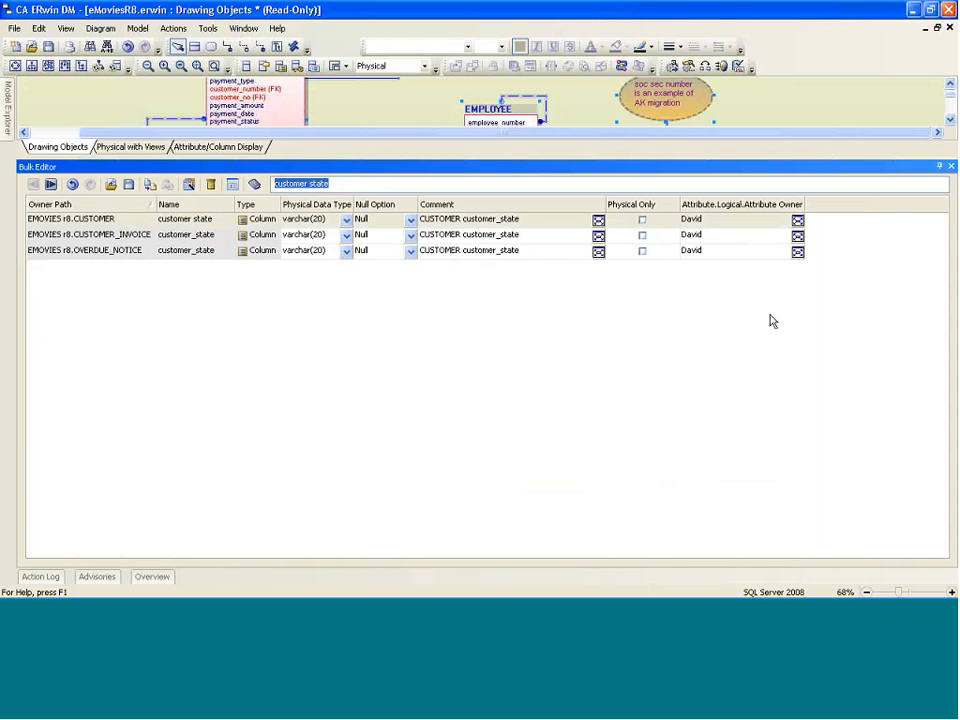
key("BackSpace")
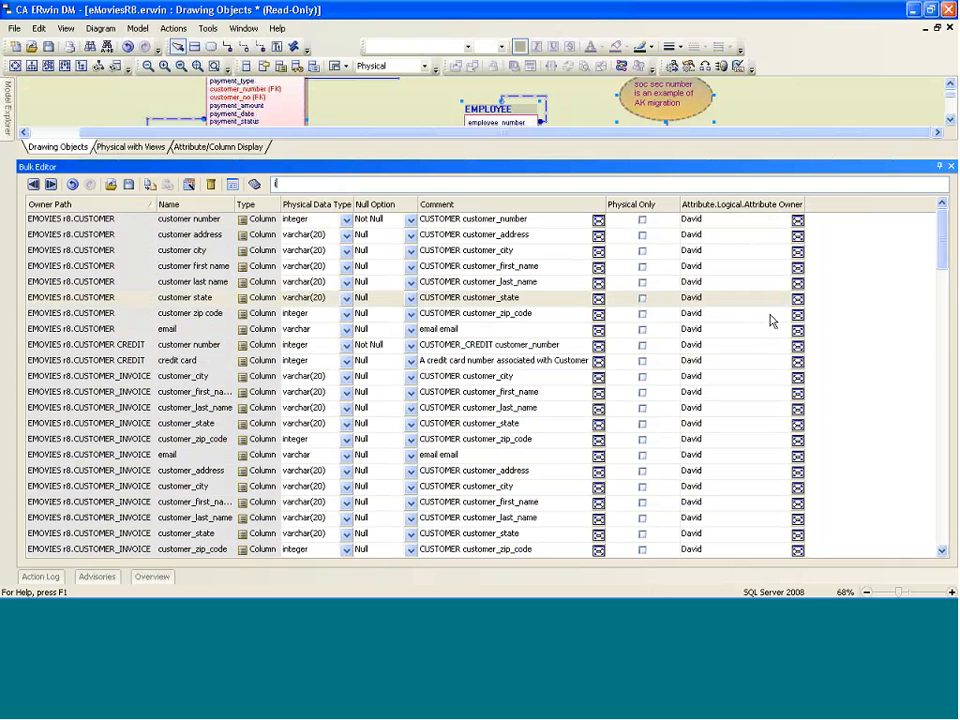
type("inte")
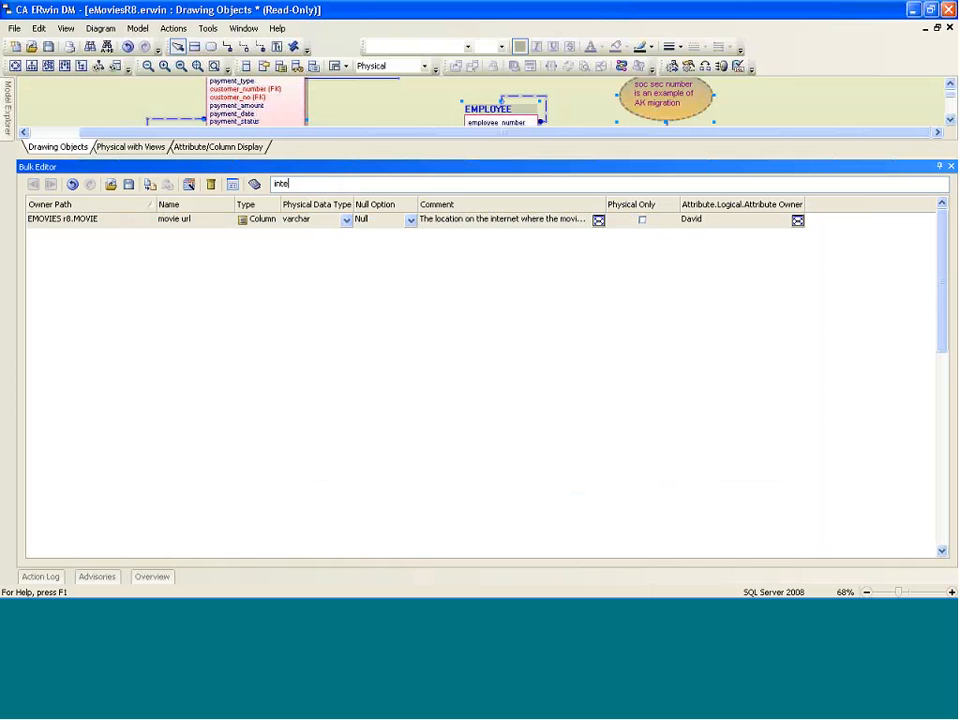
type("ger")
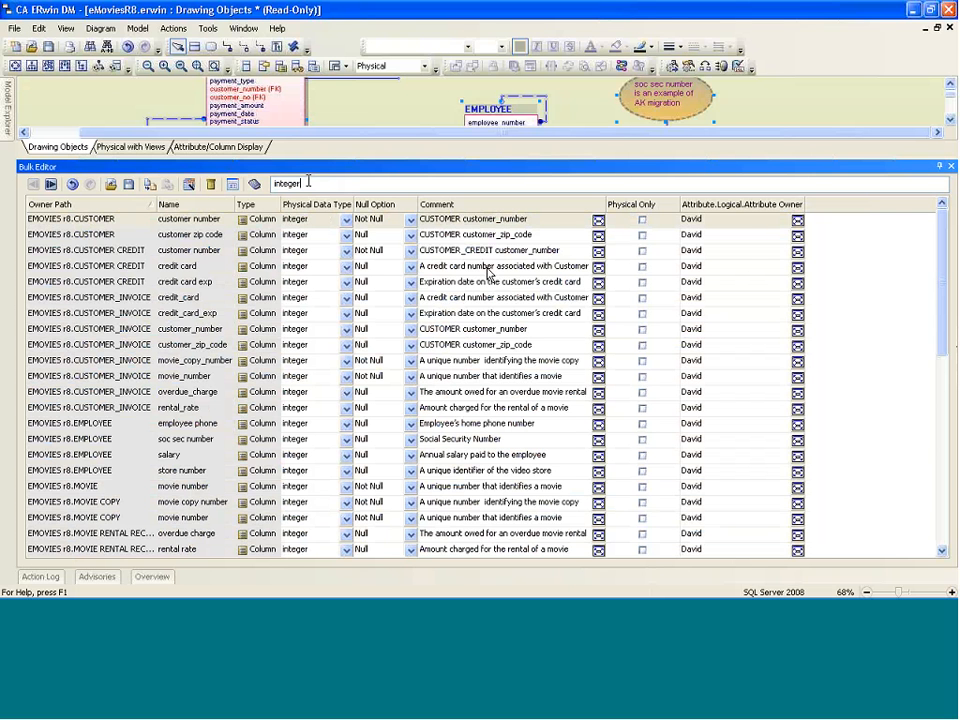
Step: Set the Attribute Owner of CUSTOMER's customer zip code column to another person's first name
left_click_drag(308, 182, 274, 184)
left_click(721, 236)
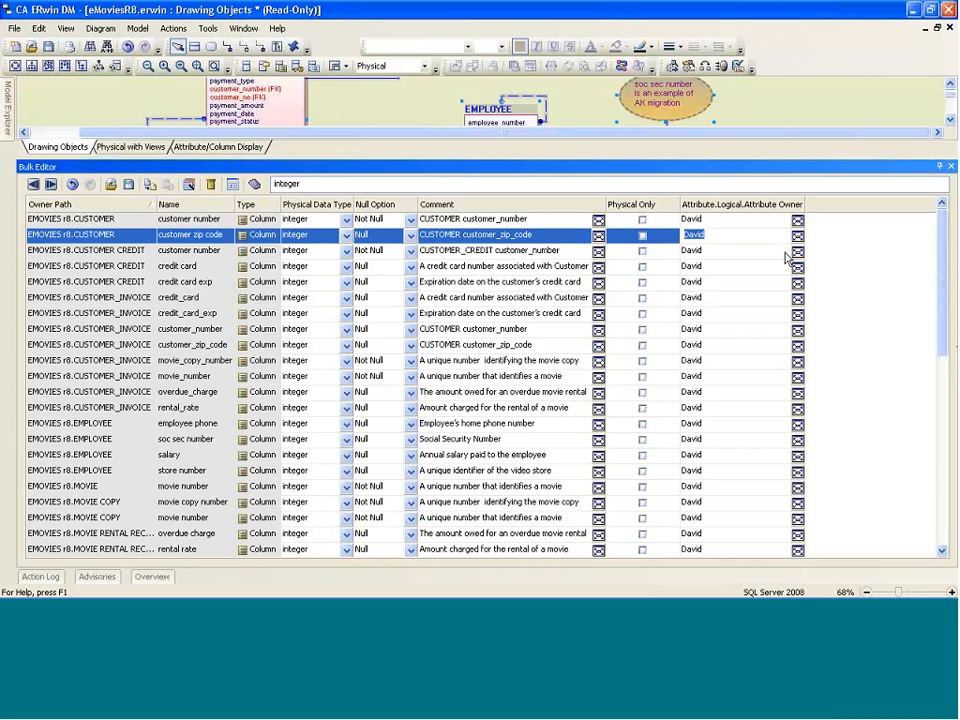
type("tom")
left_click(334, 183)
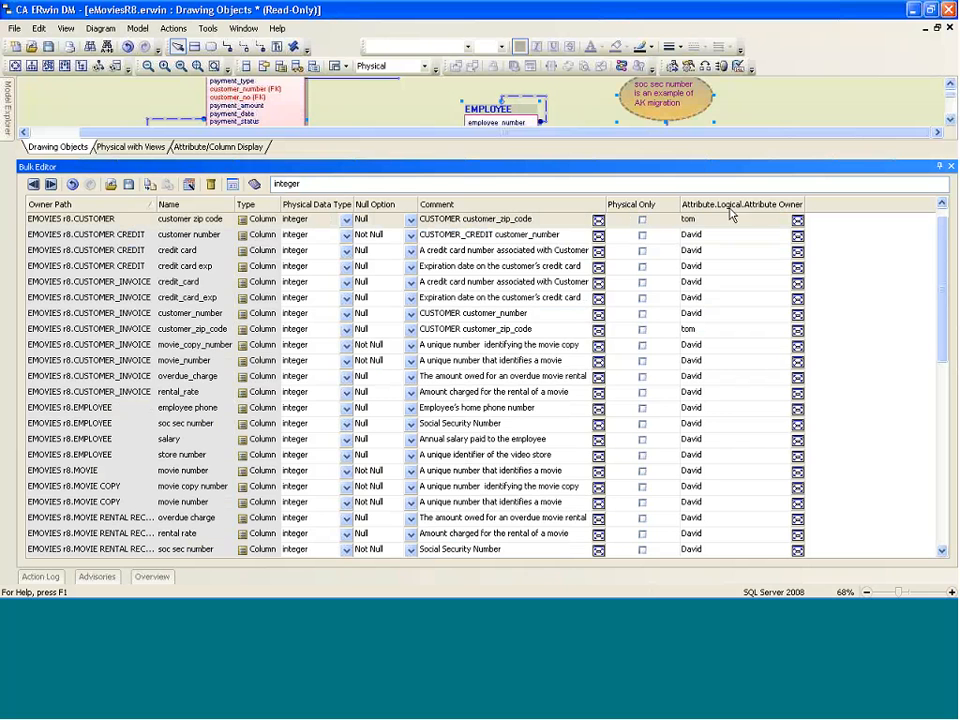
Step: Filter the grid by the new attribute owner's name and clear the filter again
left_click_drag(319, 185, 242, 178)
type("tom")
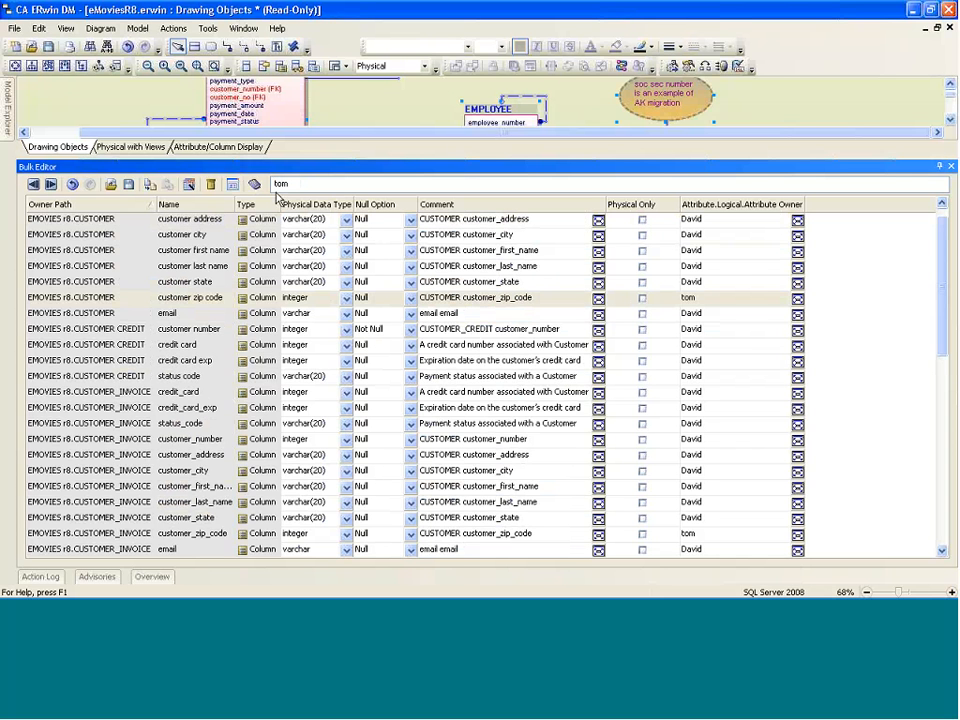
left_click_drag(270, 184, 301, 183)
key("Delete")
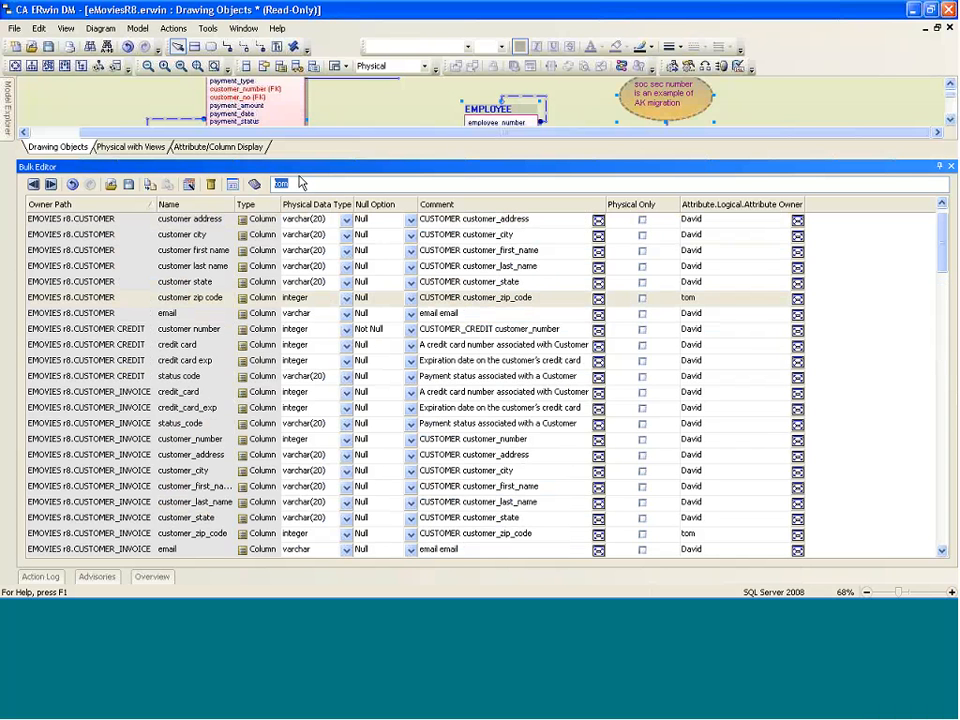
left_click(718, 219)
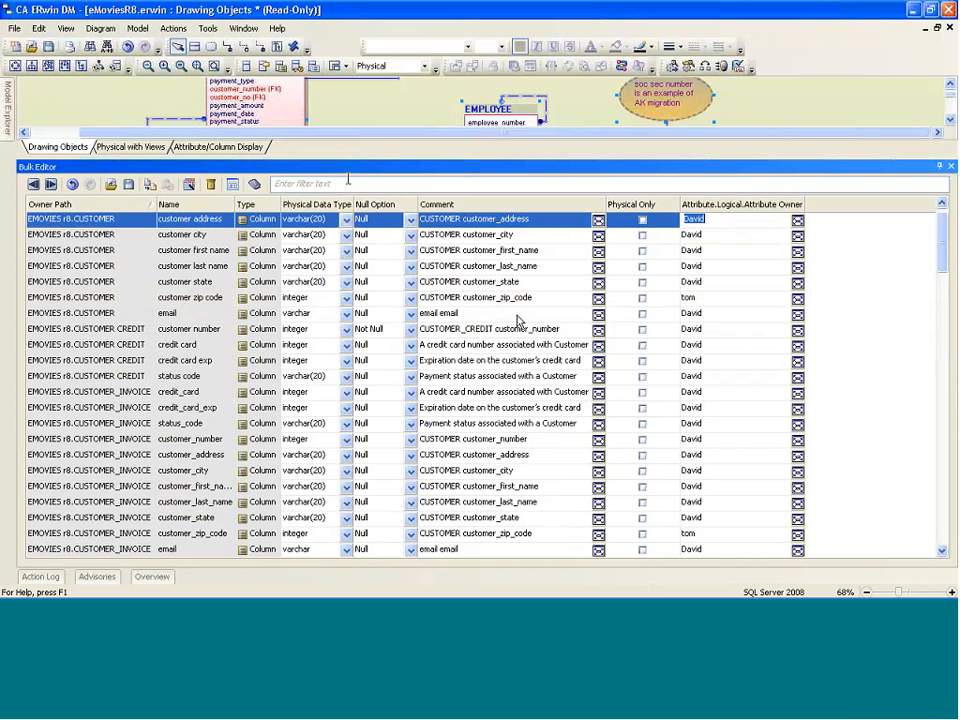
left_click(952, 167)
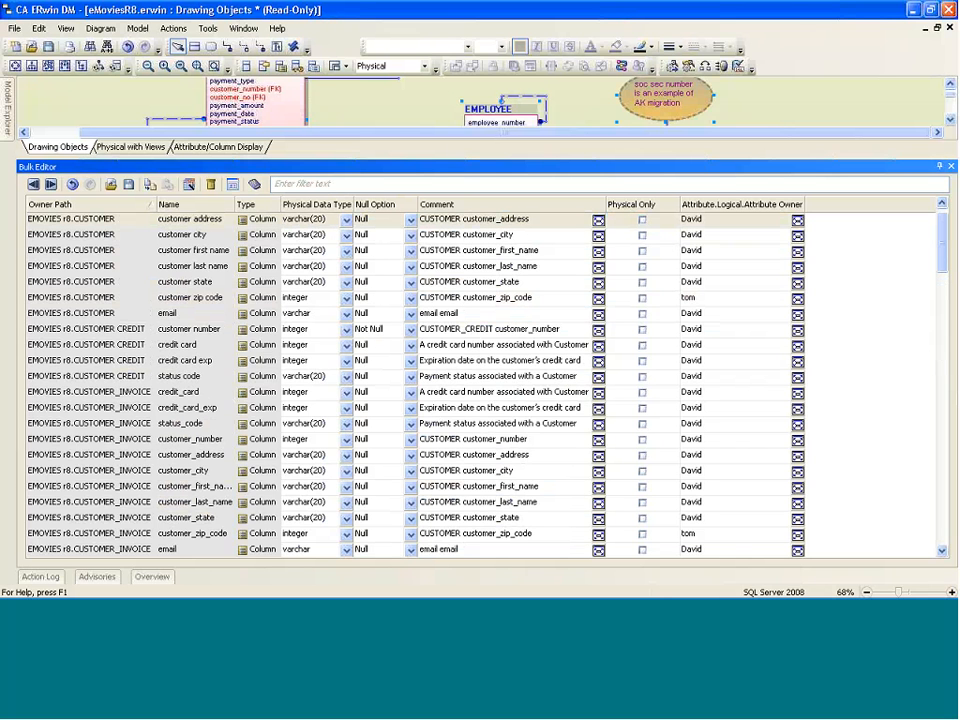
Step: Filter the grid by the text "zip code"
left_click(340, 185)
type("zip")
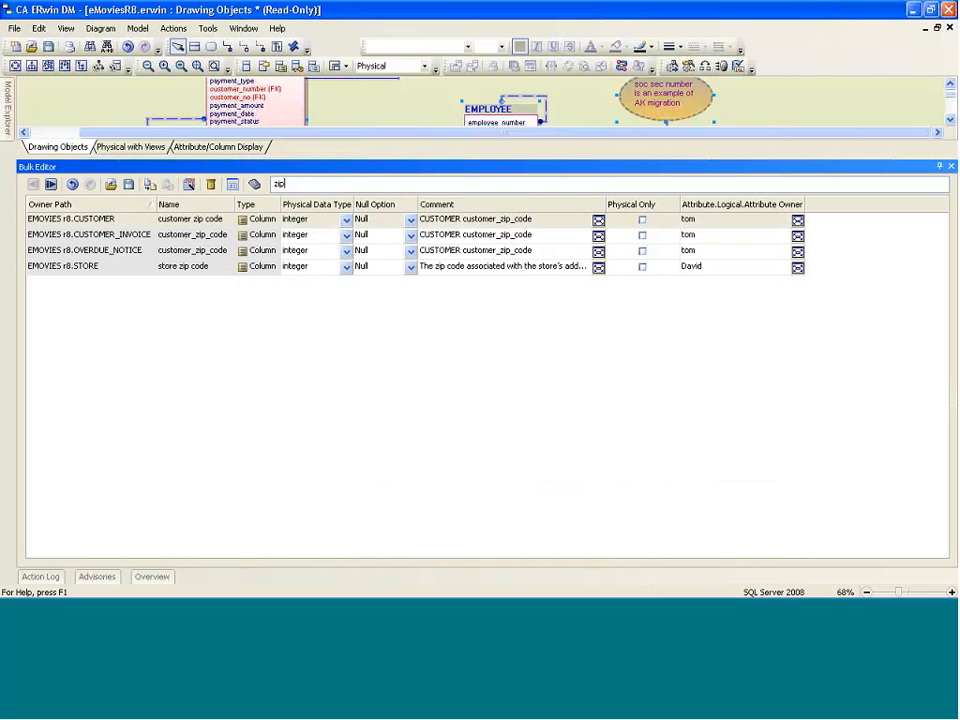
type(" code")
Step: Open the property editor for CUSTOMER_INVOICE's customer_zip_code column, review its indexes, usage, comment, notes and style properties, and close it
left_click(185, 237)
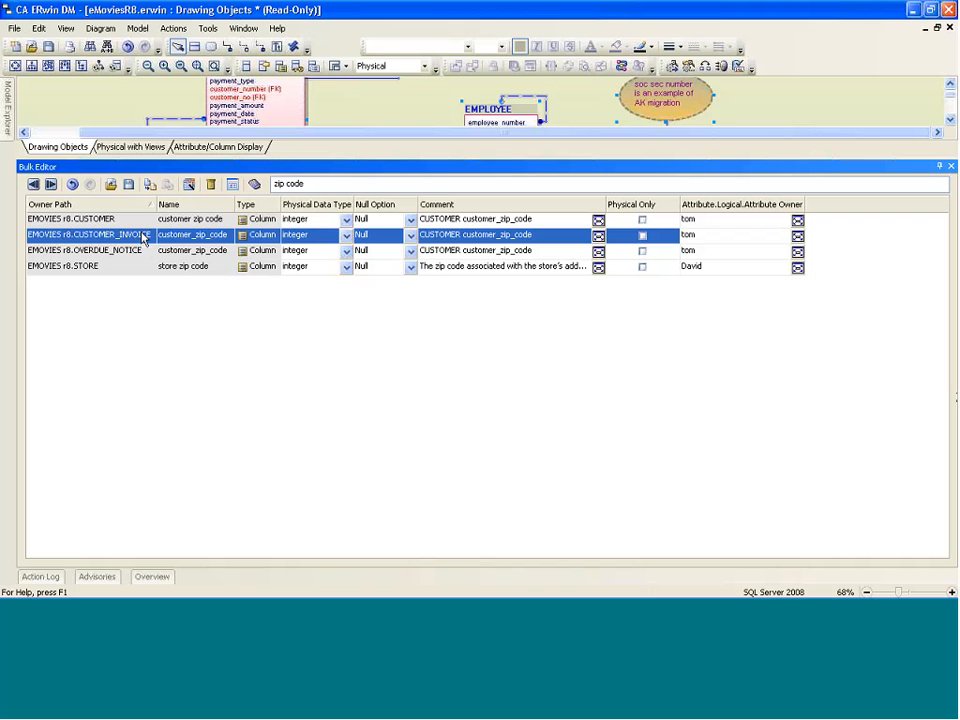
left_click(232, 186)
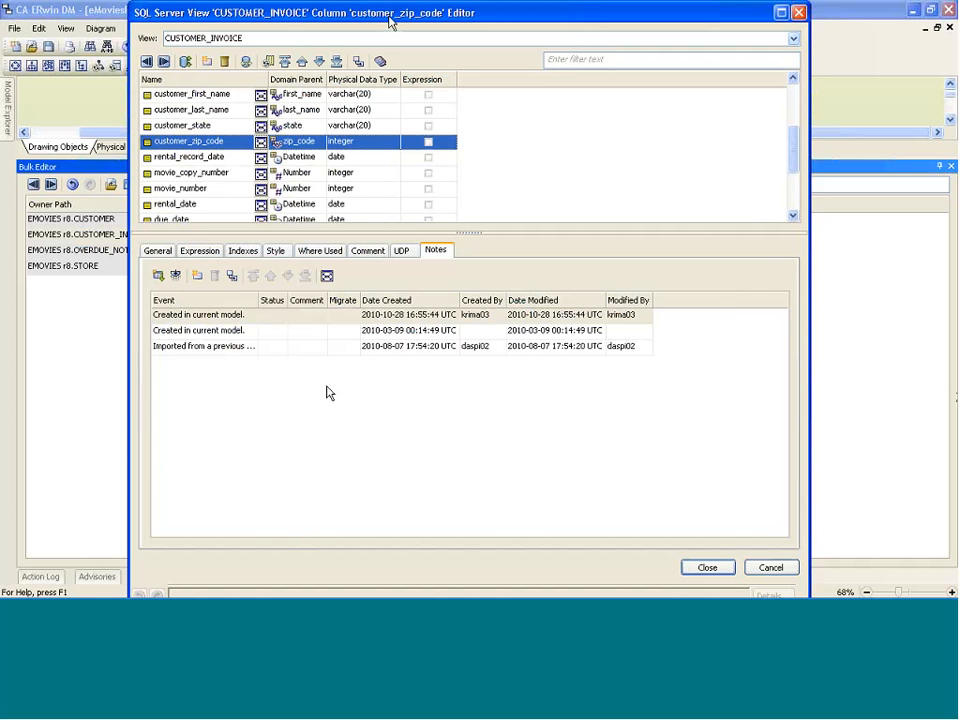
left_click_drag(400, 13, 356, 62)
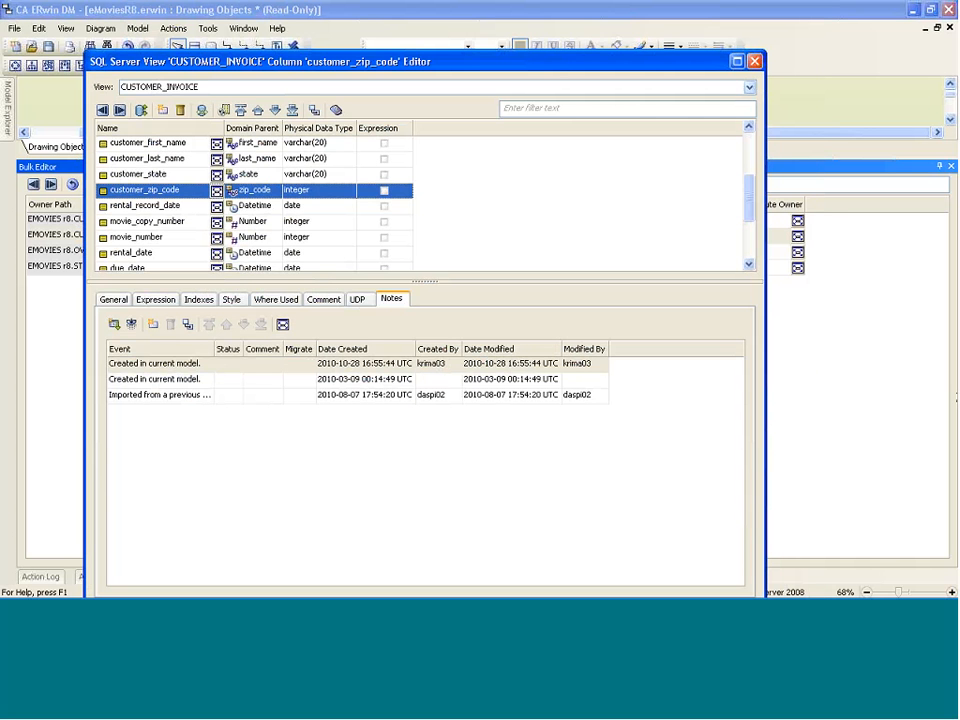
left_click(198, 300)
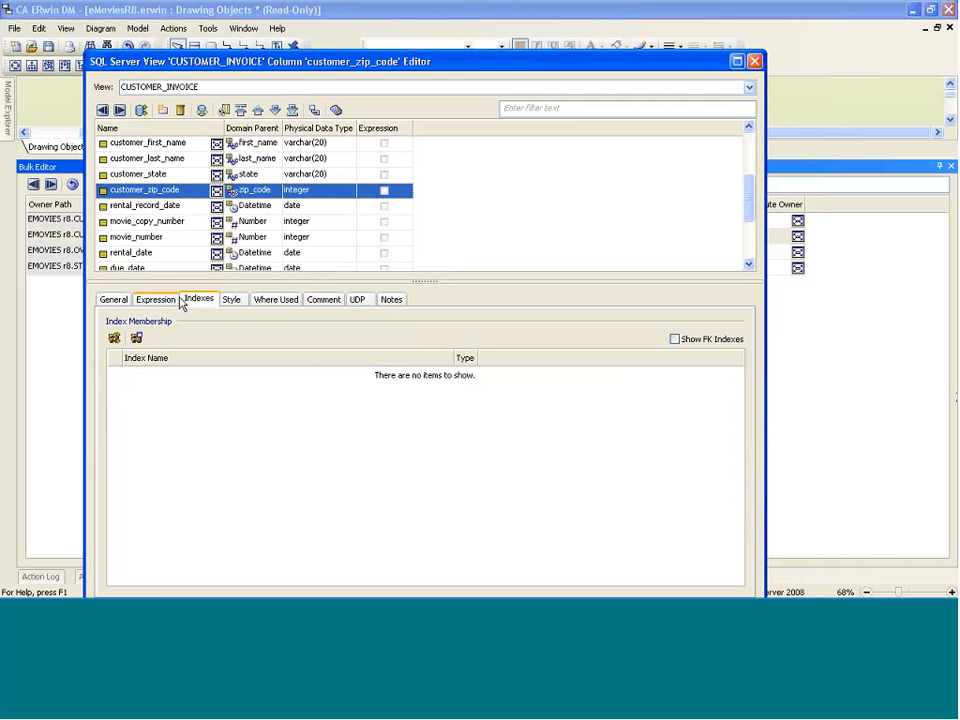
left_click(118, 301)
left_click(265, 301)
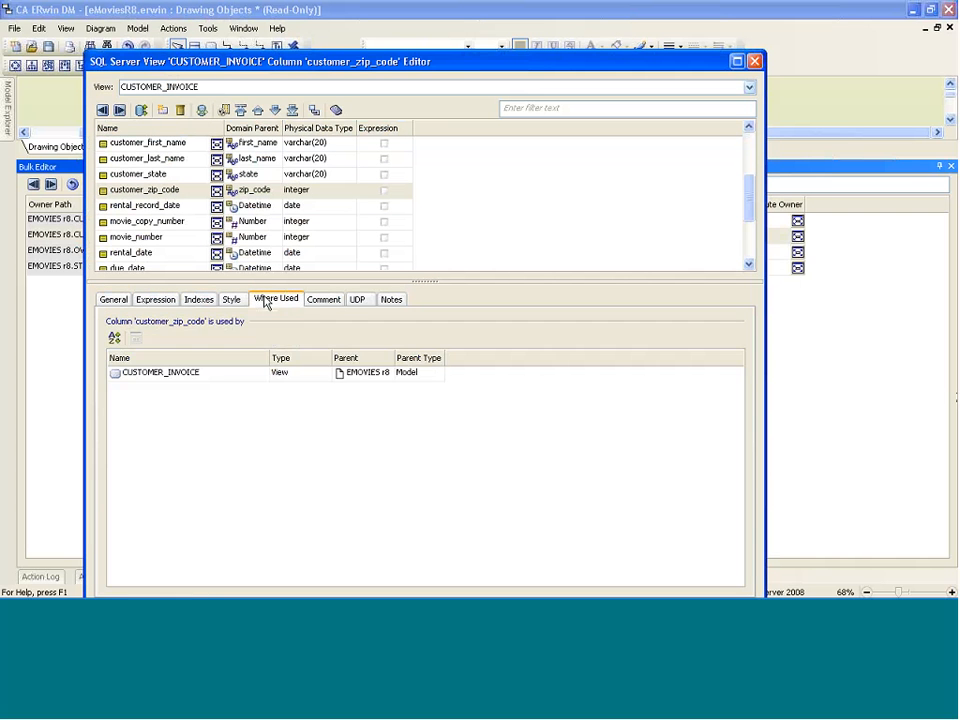
left_click(323, 301)
left_click(357, 301)
left_click(390, 301)
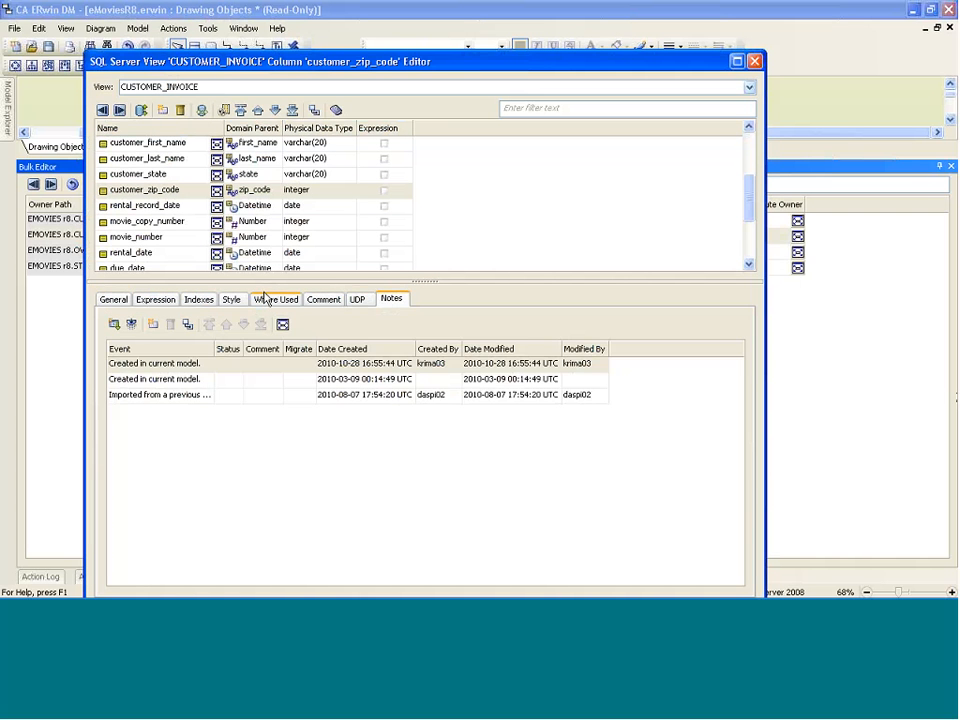
left_click(235, 300)
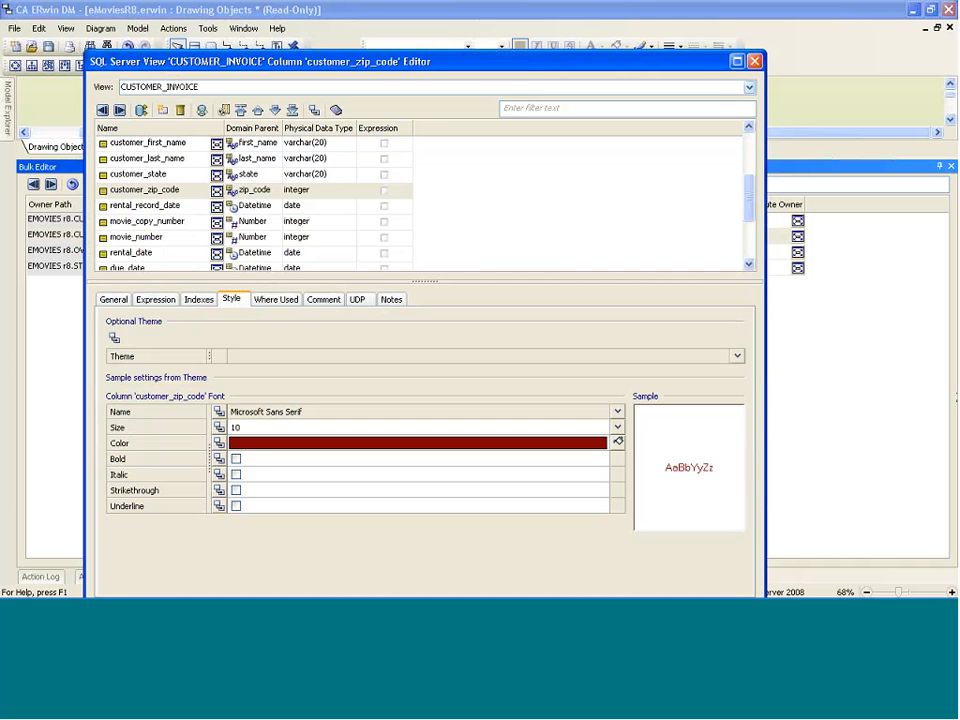
left_click(754, 61)
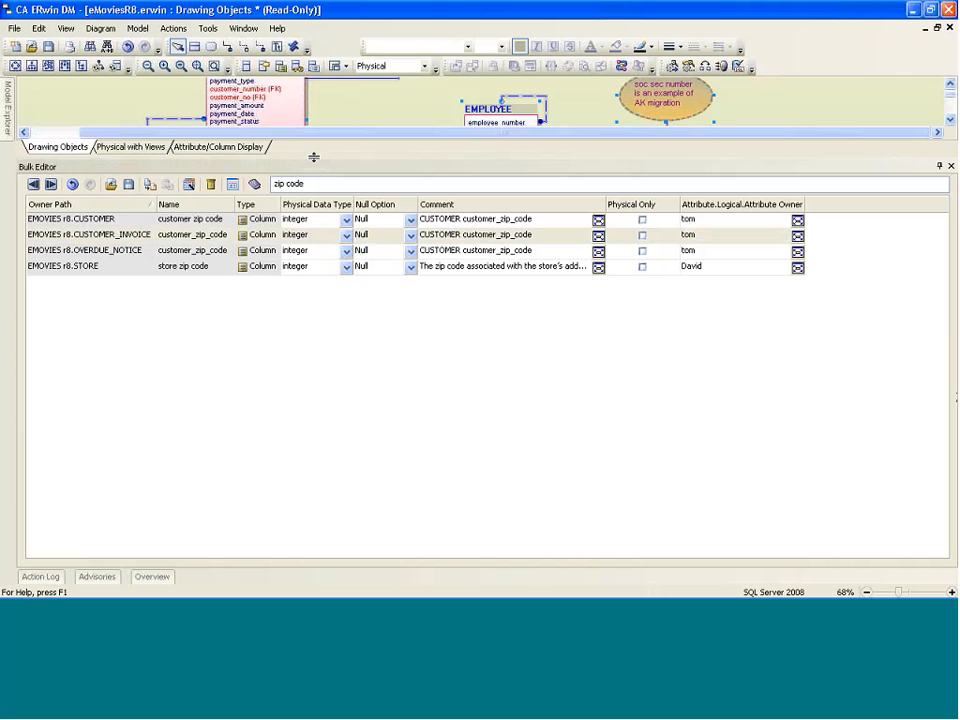
Step: Shrink the Bulk Editor to show more of the diagram and filter the grid by "email"
left_click_drag(314, 157, 275, 348)
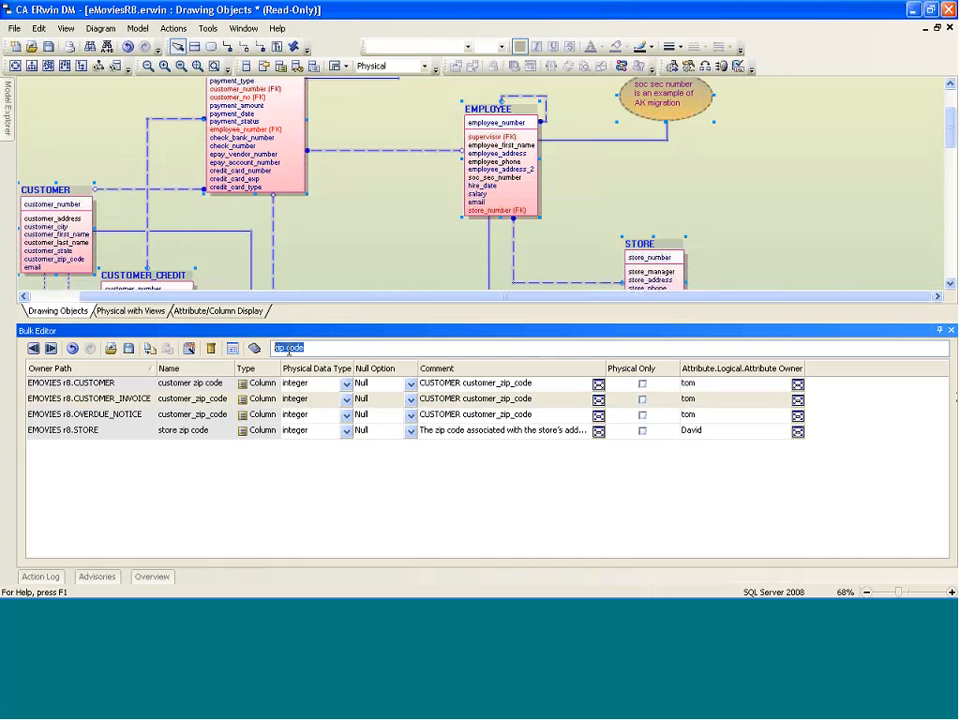
left_click(68, 398)
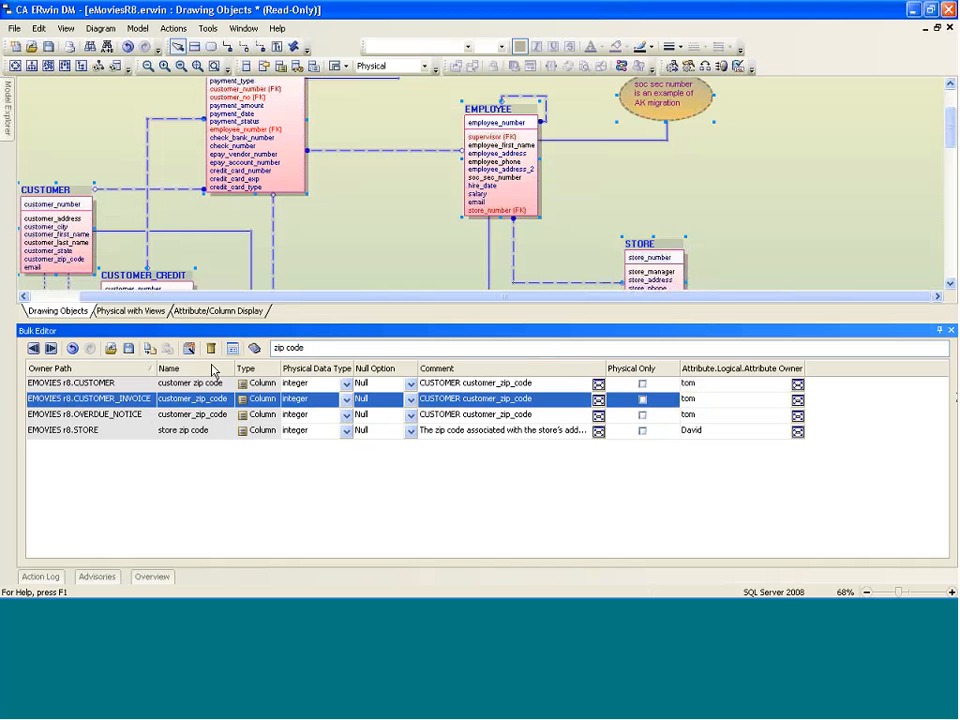
triple_click(301, 348)
type("e")
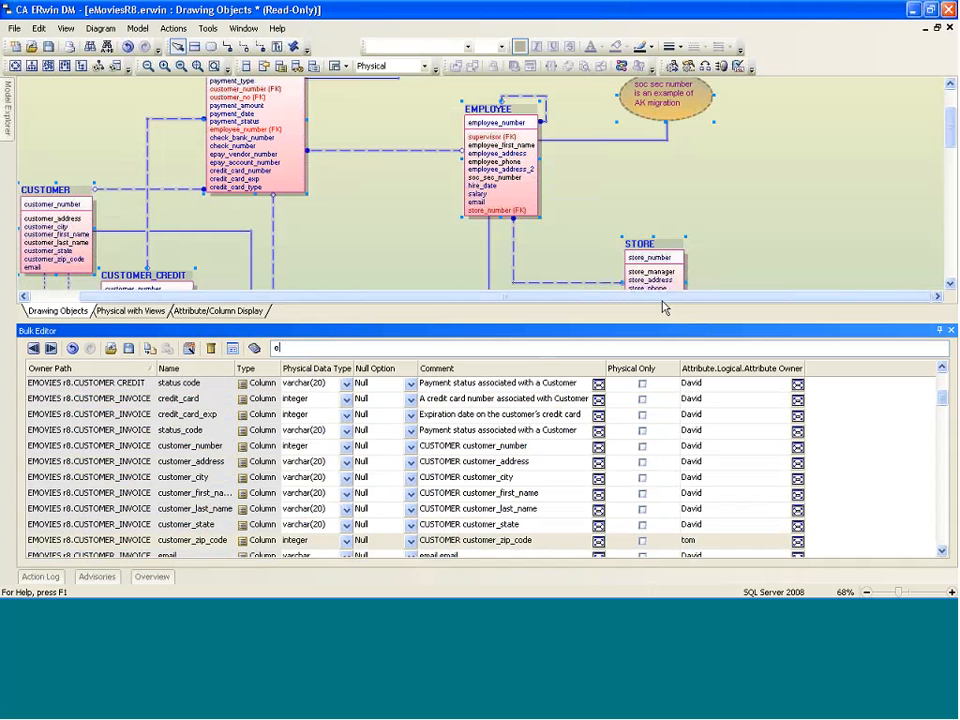
type("mp")
key("BackSpace")
key("BackSpace")
key("BackSpace")
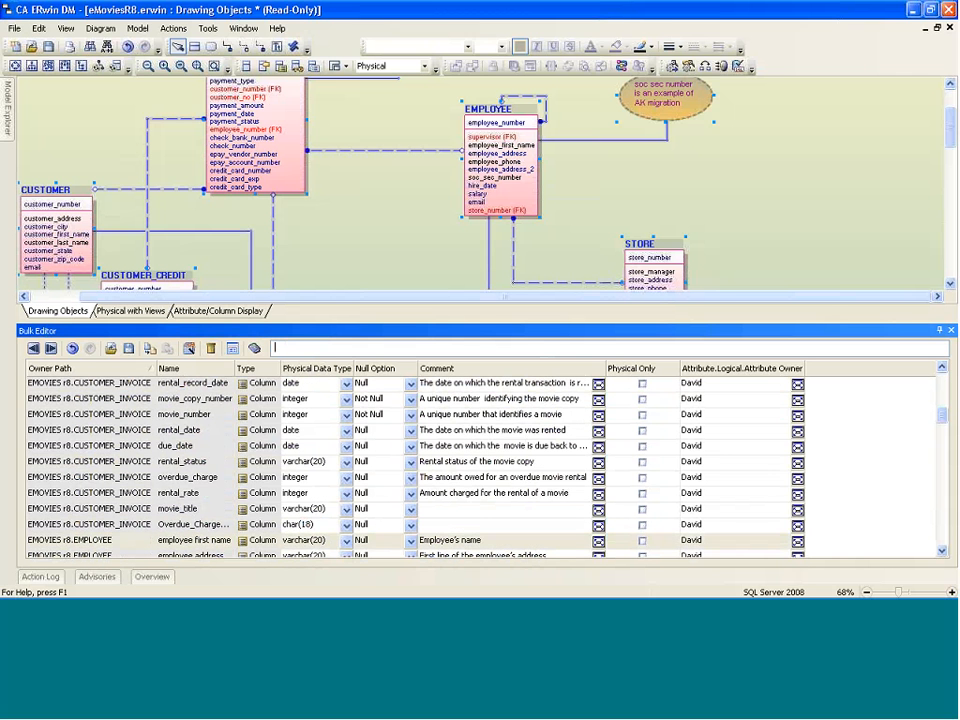
type("email")
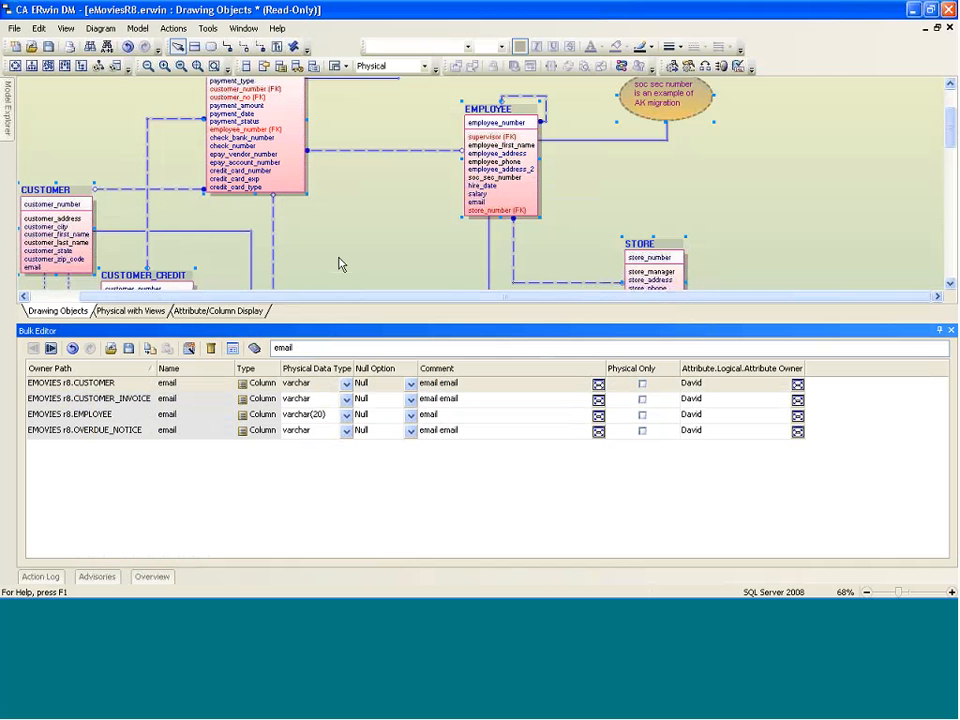
Step: Select EMPLOYEE's email column in the grid and shrink the Bulk Editor to view more of the diagram
left_click(140, 418)
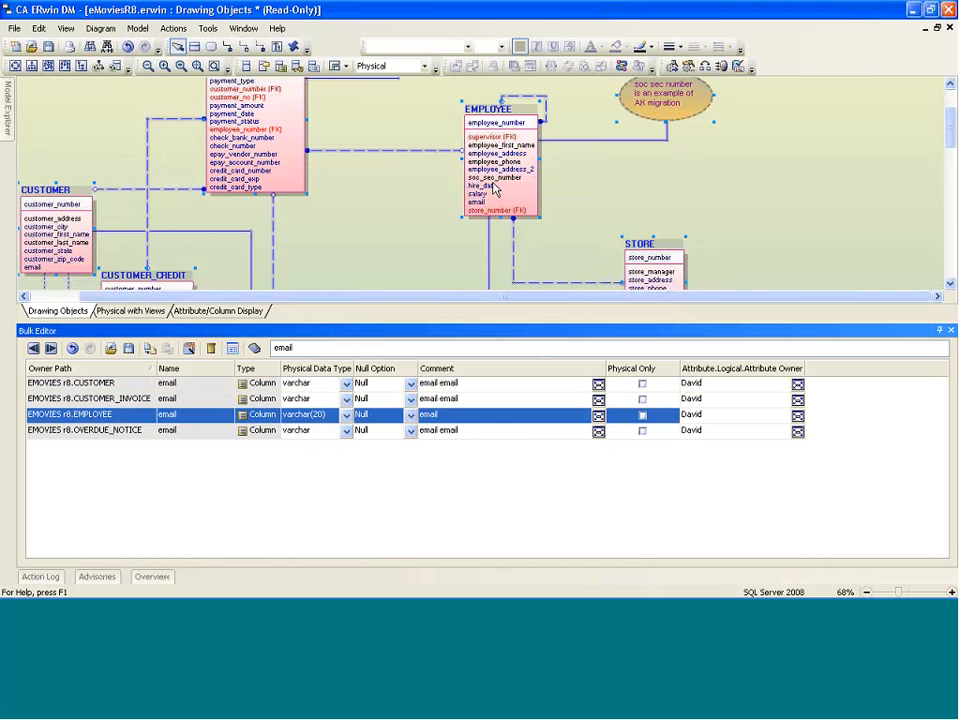
left_click(211, 348)
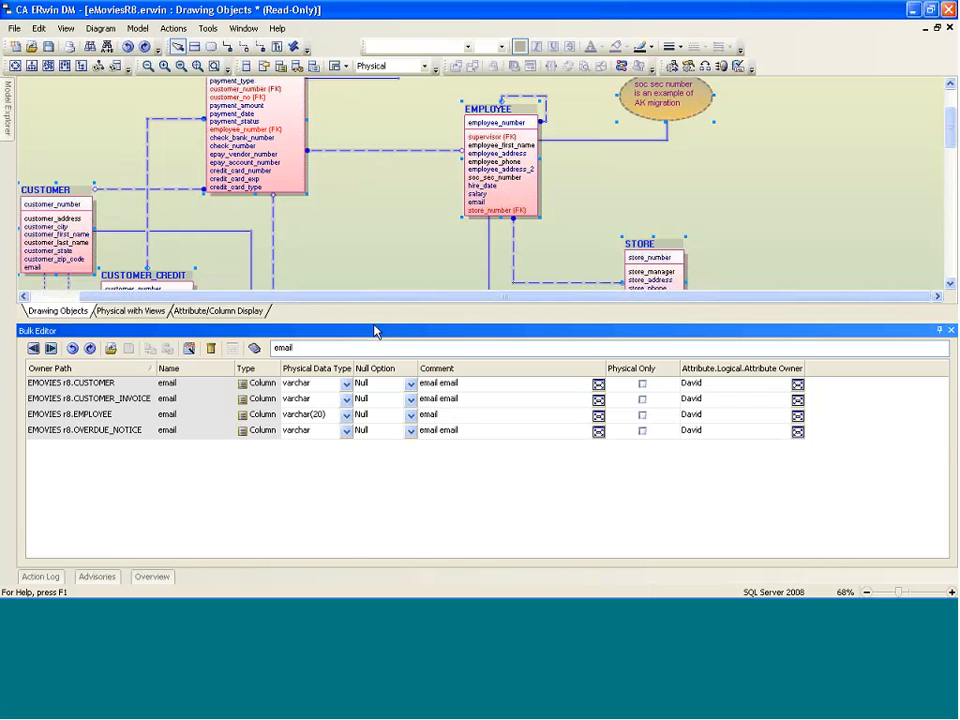
left_click_drag(375, 345, 404, 433)
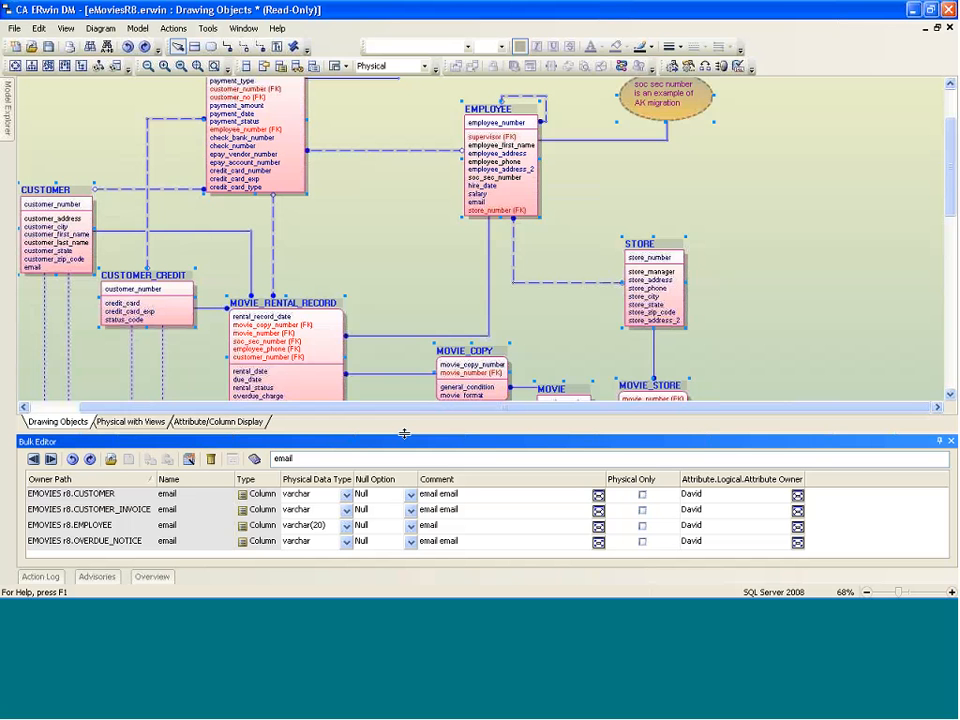
left_click_drag(404, 433, 418, 357)
left_click_drag(404, 433, 404, 336)
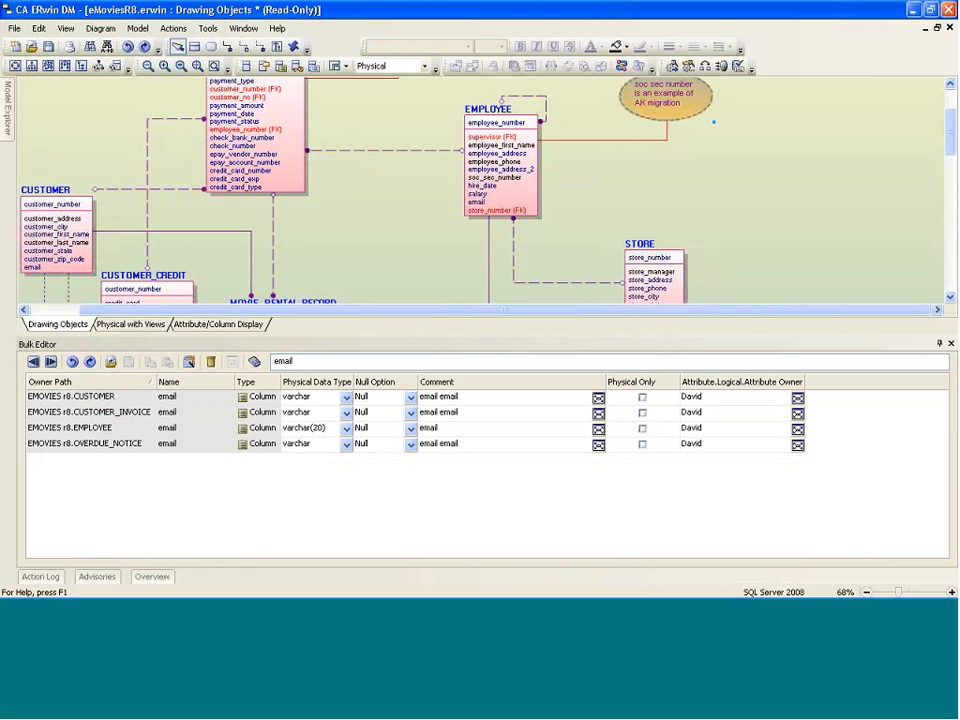
left_click_drag(420, 335, 431, 479)
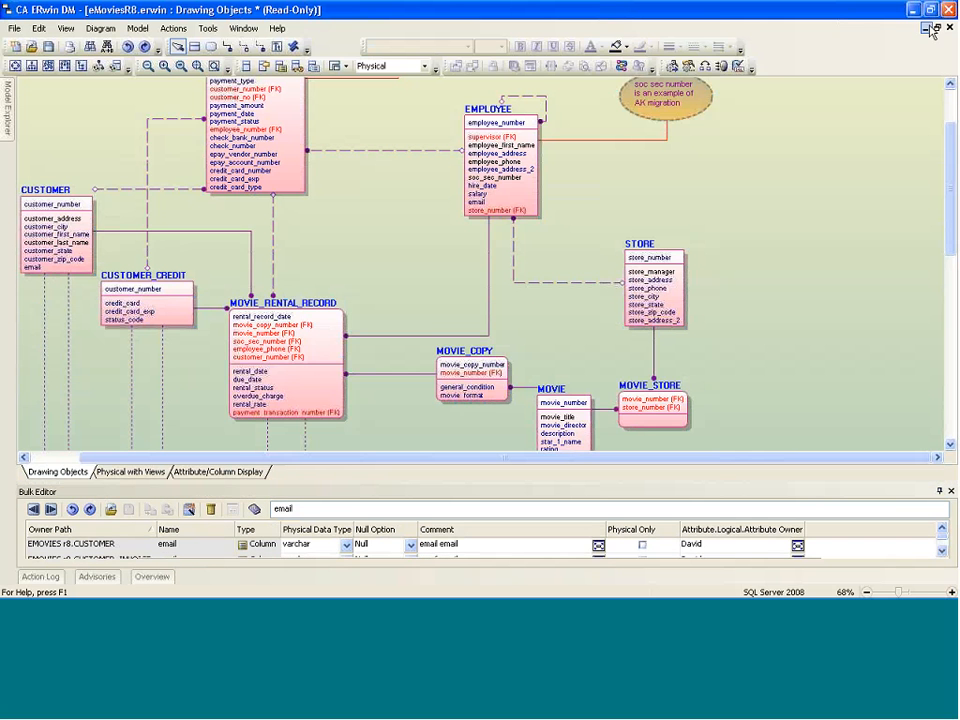
Step: Minimize the eMovies and Oracle XE models, and show the Comments model maximized with a taller Bulk Editor
left_click(927, 28)
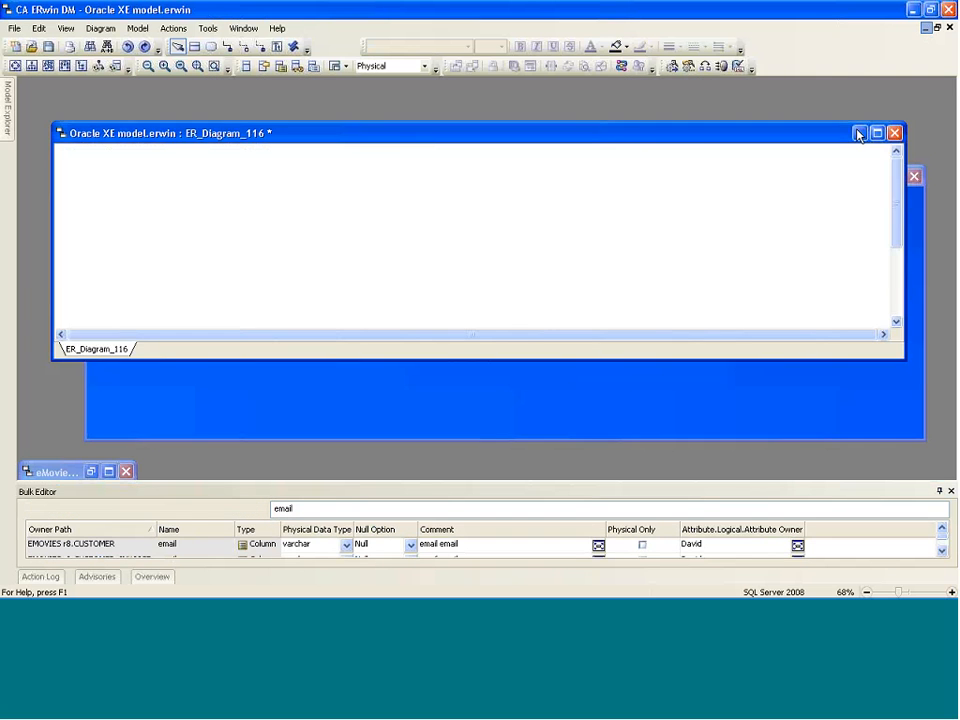
left_click(858, 135)
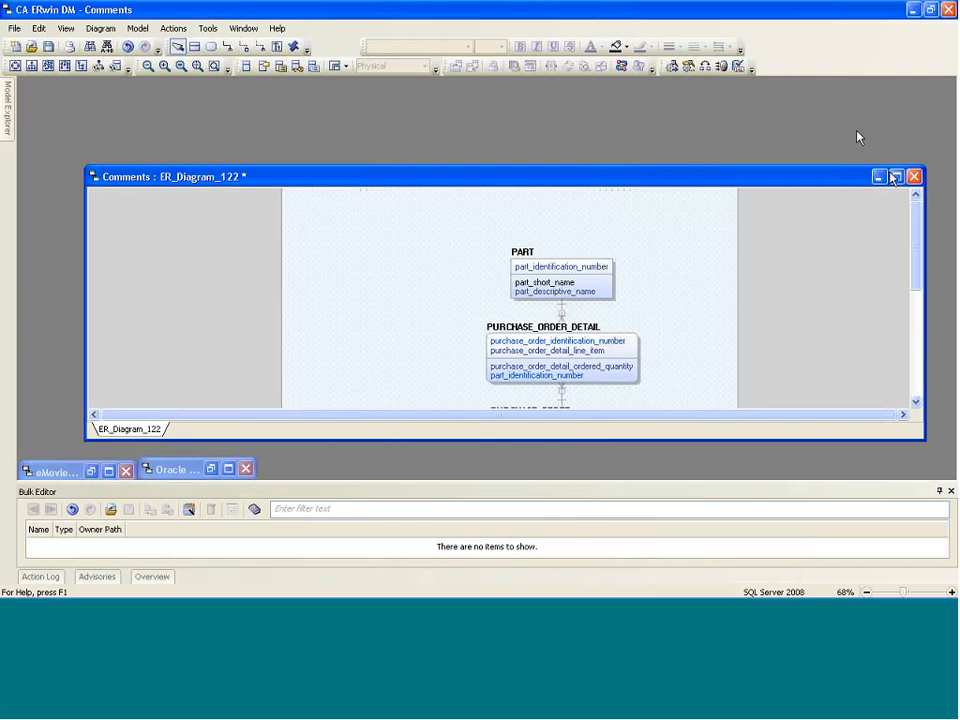
left_click(897, 177)
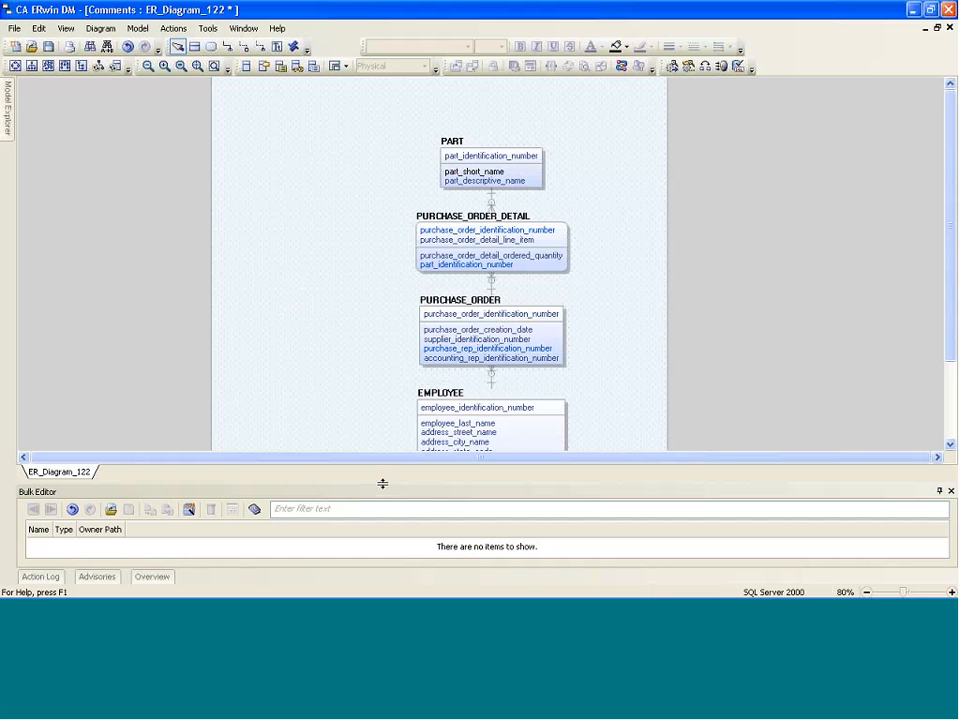
left_click_drag(384, 482, 381, 491)
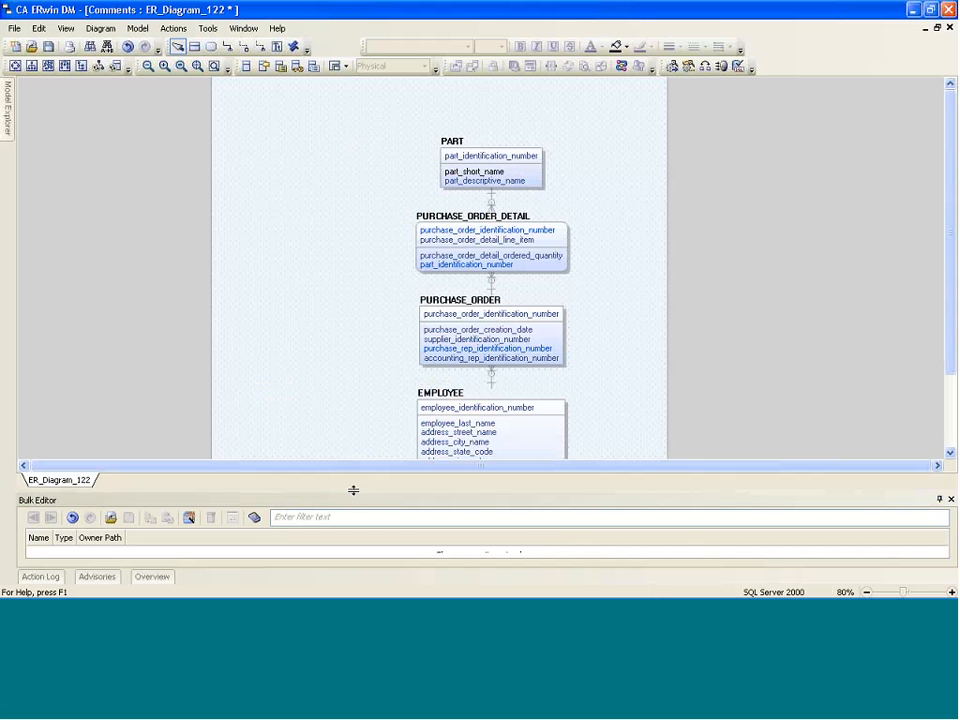
left_click_drag(353, 490, 364, 264)
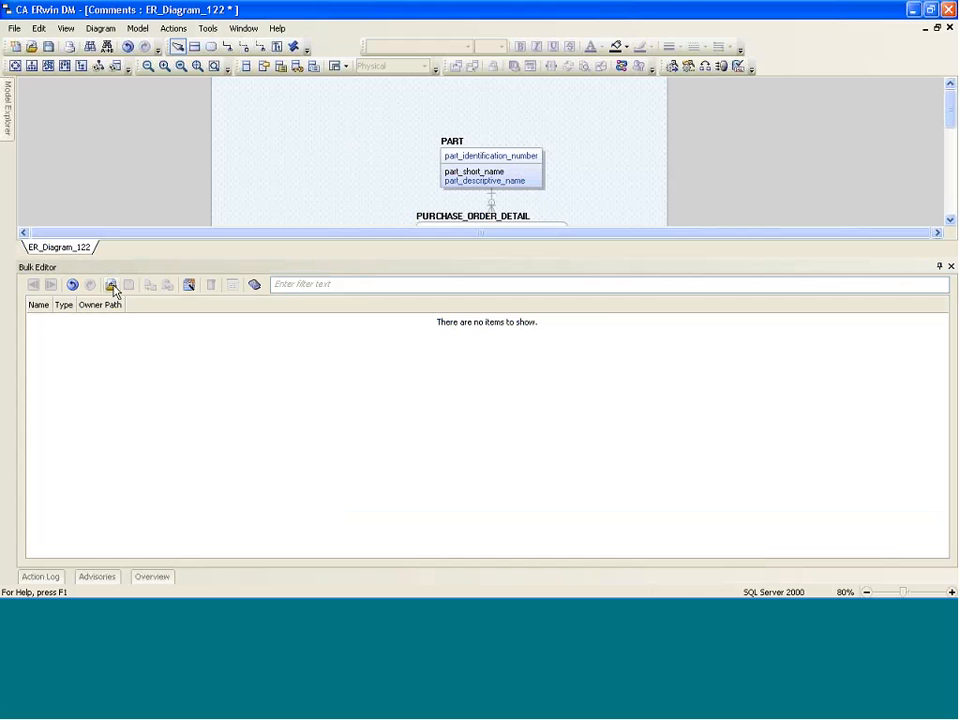
Step: Start the Bulk Editor Wizard for the Comments model and select Table as the object type
left_click(190, 290)
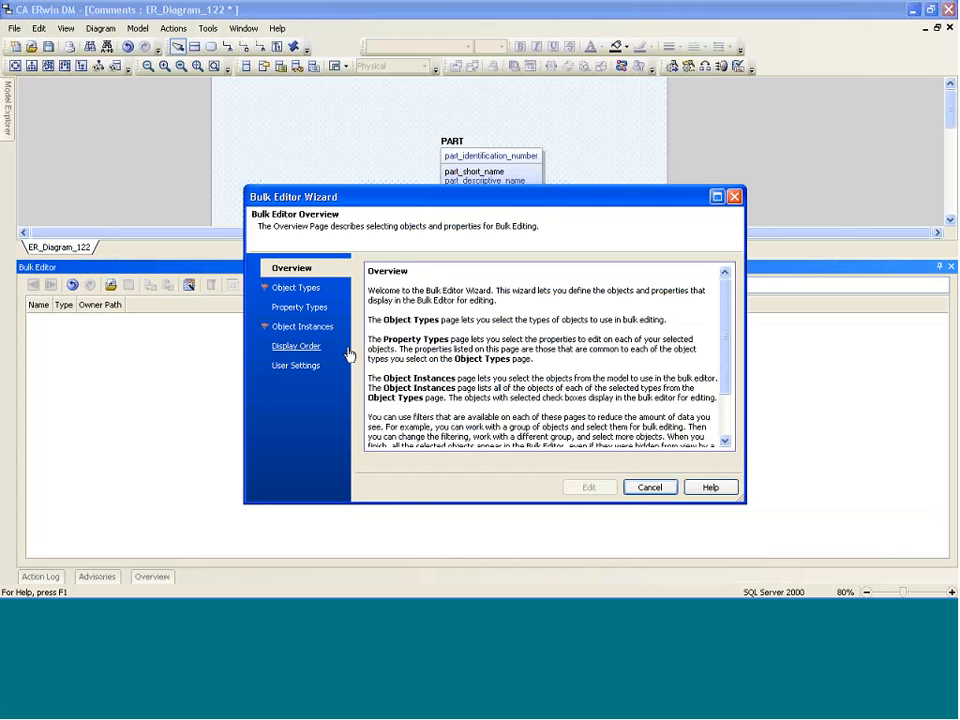
left_click(279, 293)
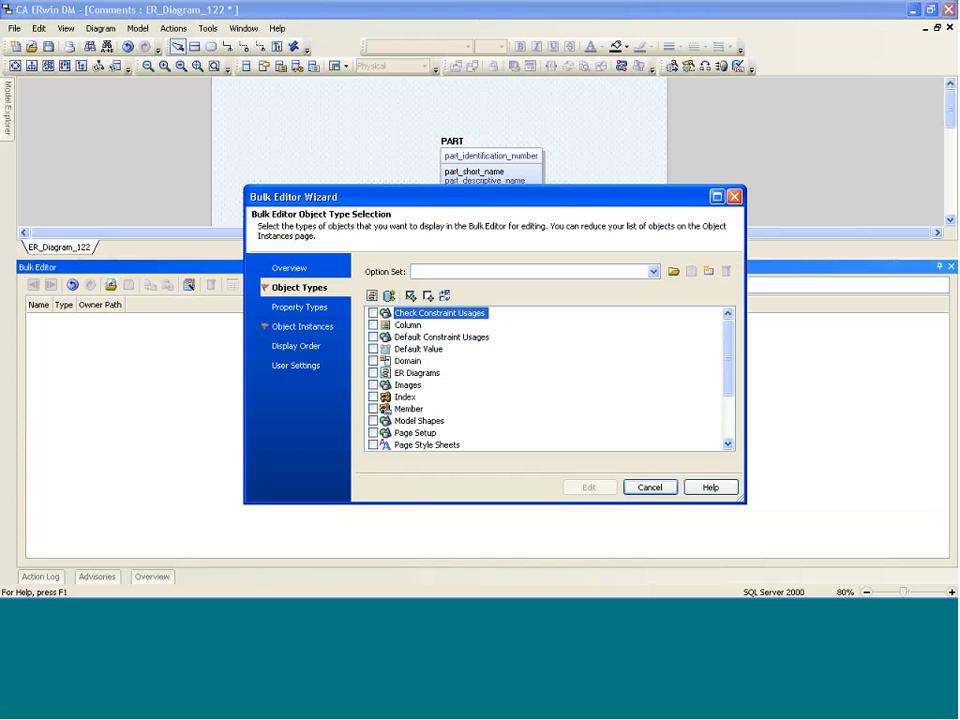
left_click_drag(472, 198, 423, 189)
left_click_drag(682, 350, 685, 396)
left_click(324, 388)
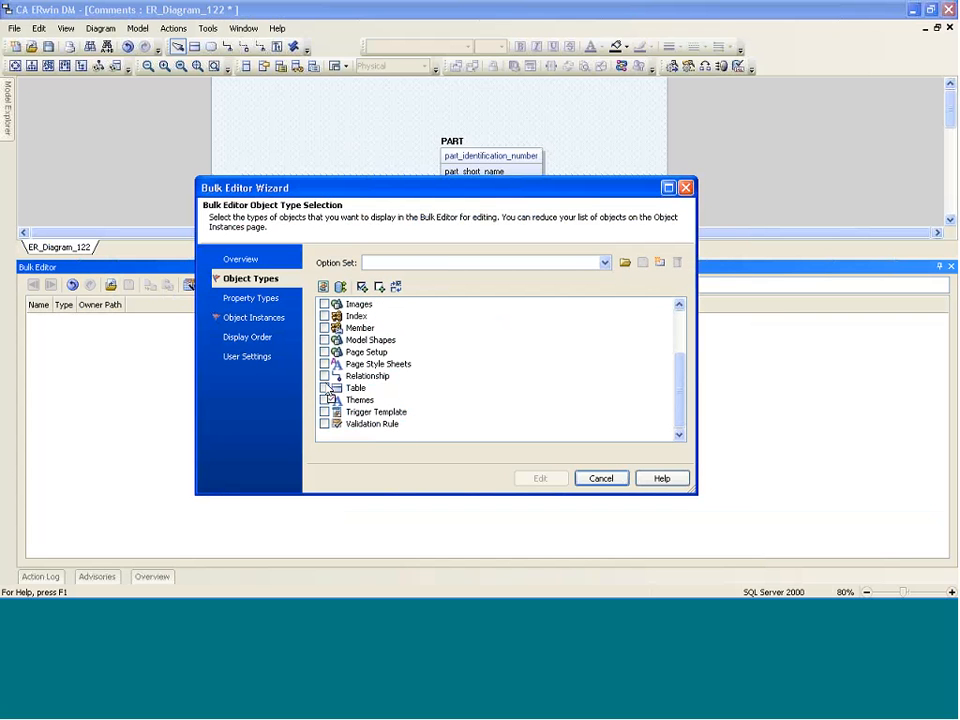
Step: Select Comment and Physical Name as the property types for the tables
left_click(269, 304)
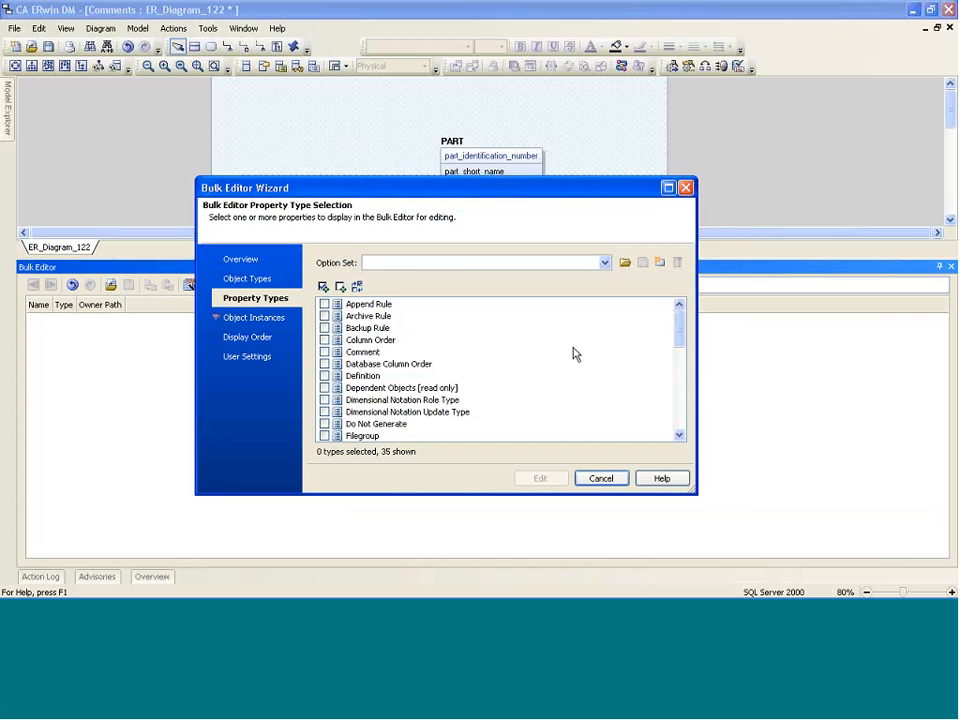
left_click(324, 352)
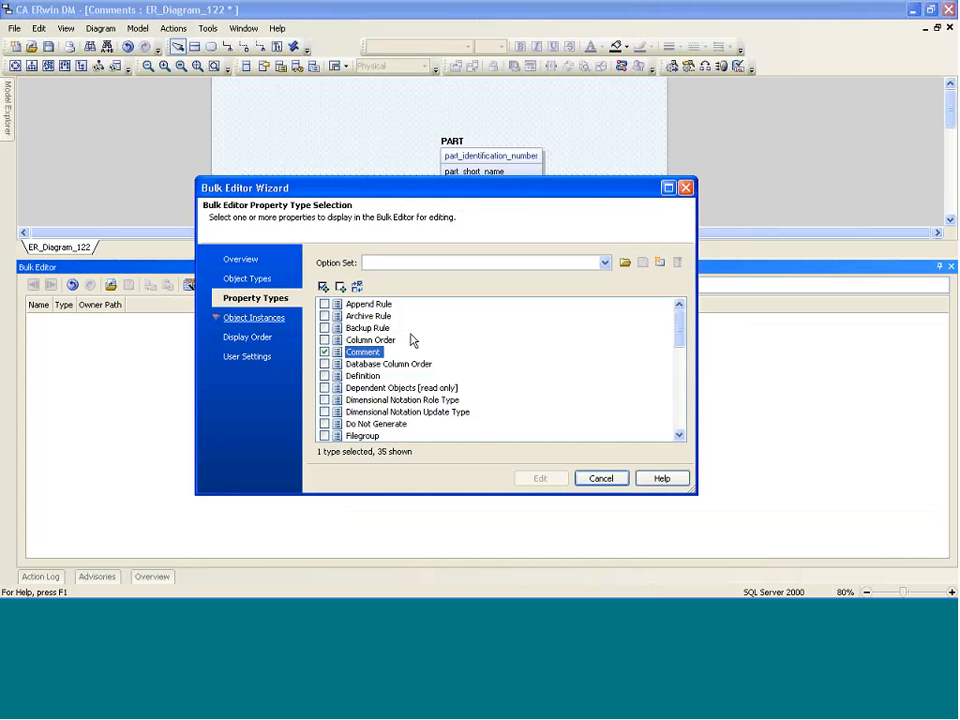
left_click_drag(680, 330, 683, 388)
left_click(324, 388)
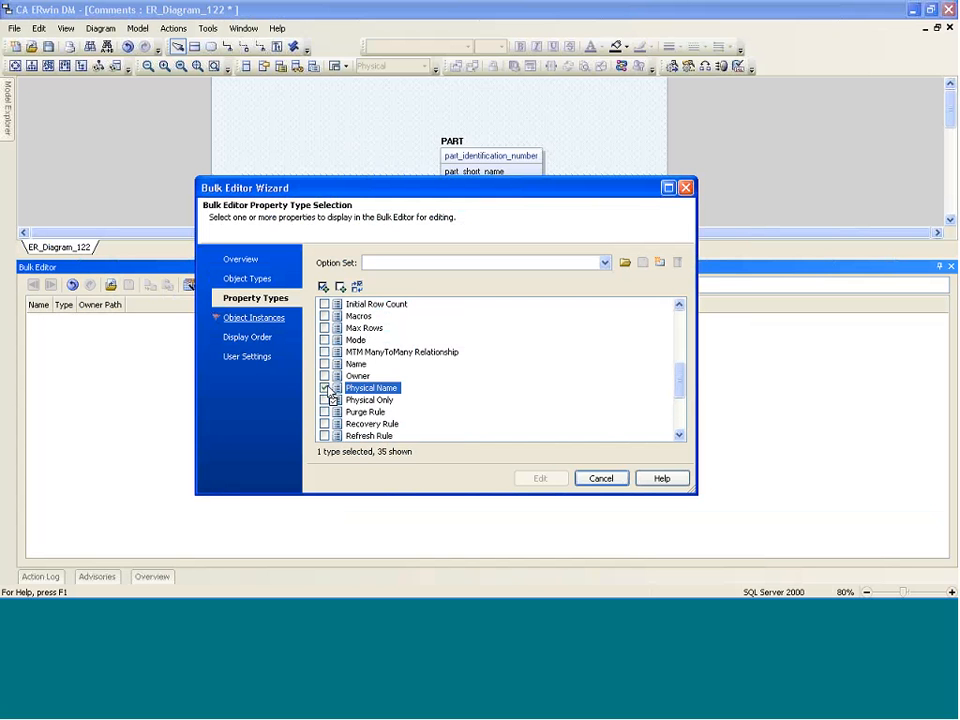
Step: Include all of the model's tables as object instances
left_click(240, 322)
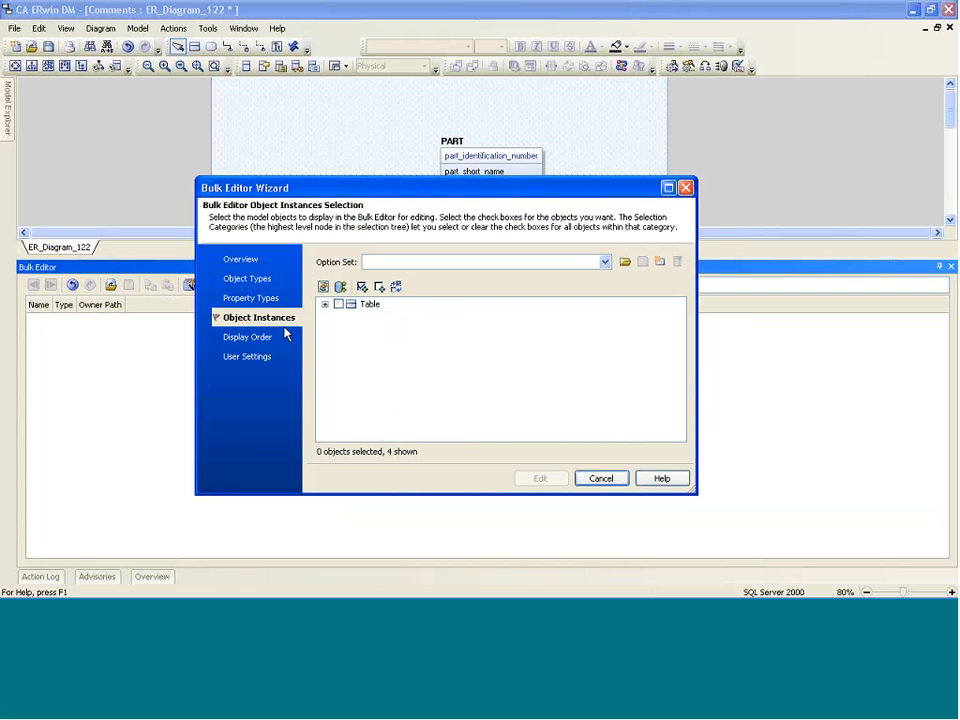
left_click(338, 304)
left_click(338, 304)
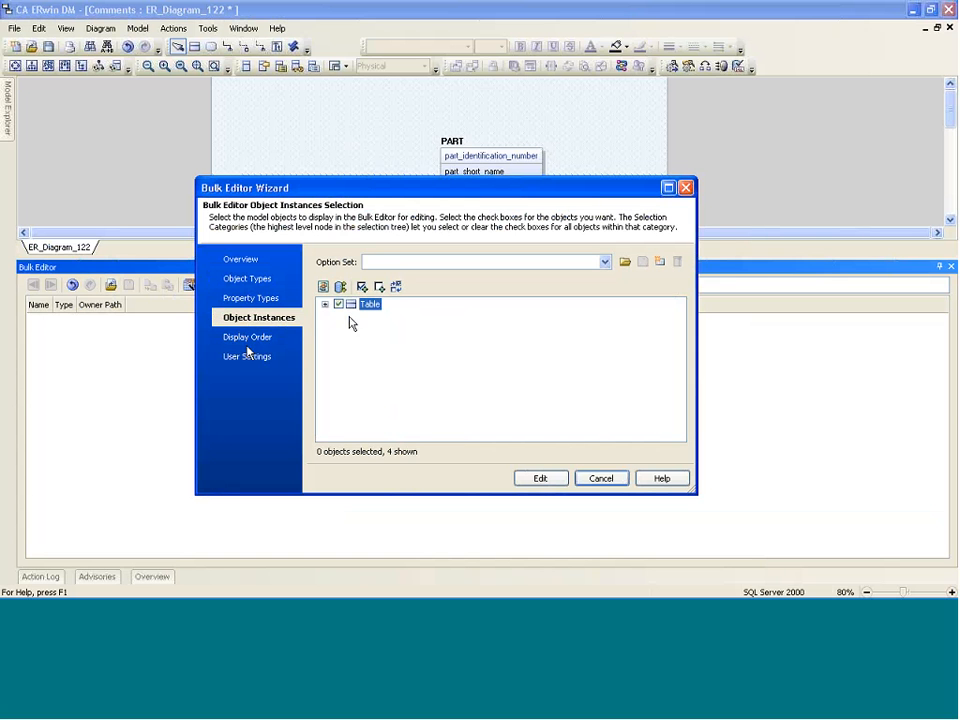
Step: Turn off the option to include the Owner Path column and load the tables into the grid for editing
left_click(257, 360)
left_click(324, 271)
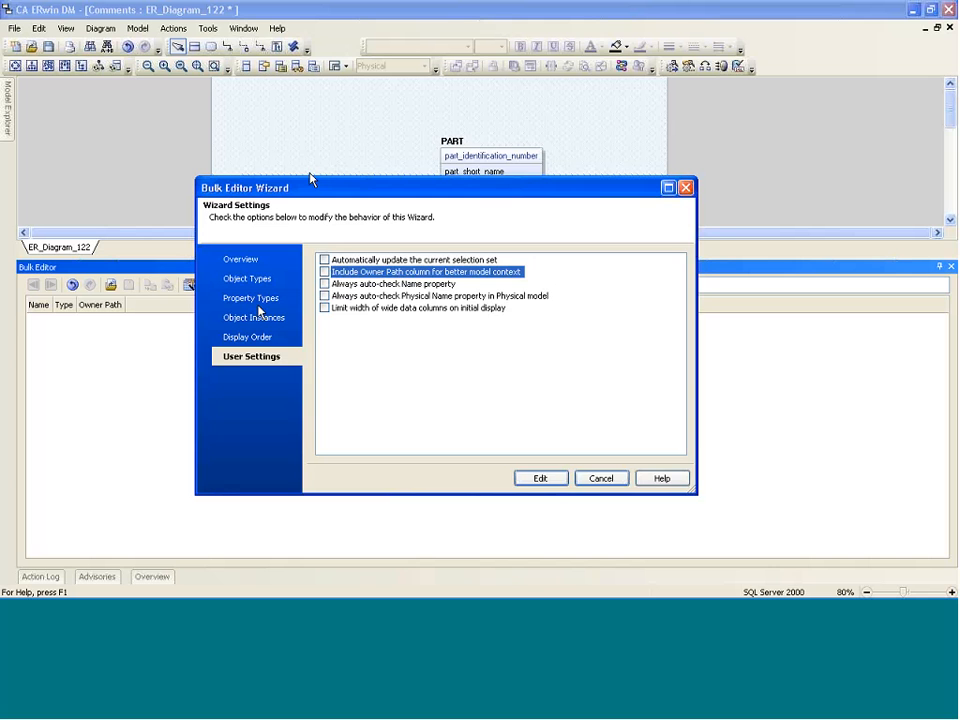
left_click_drag(310, 182, 261, 167)
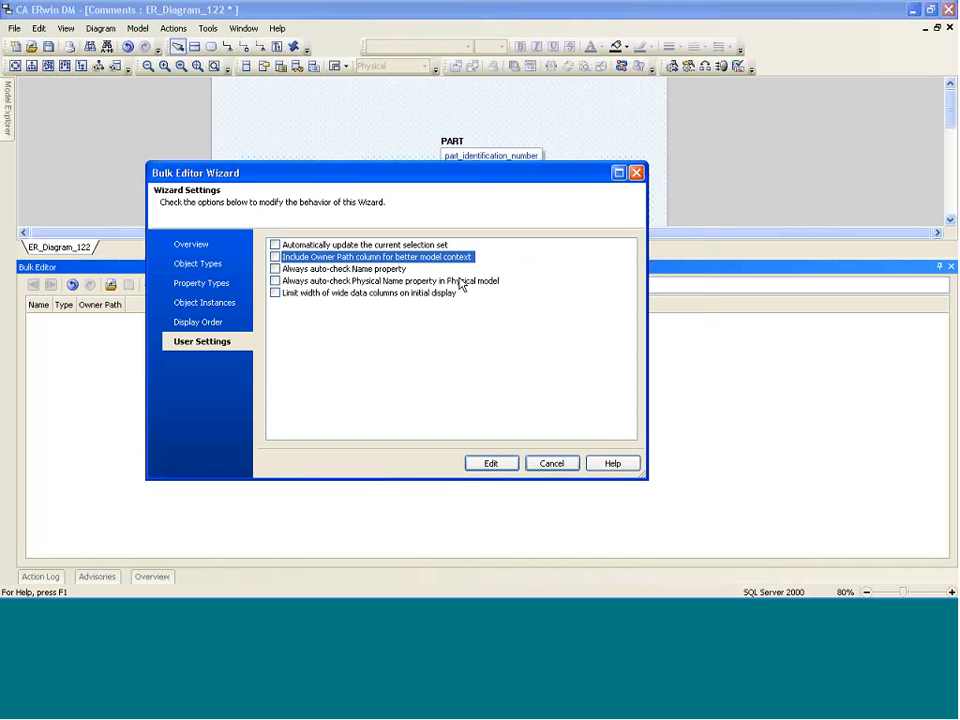
left_click(492, 467)
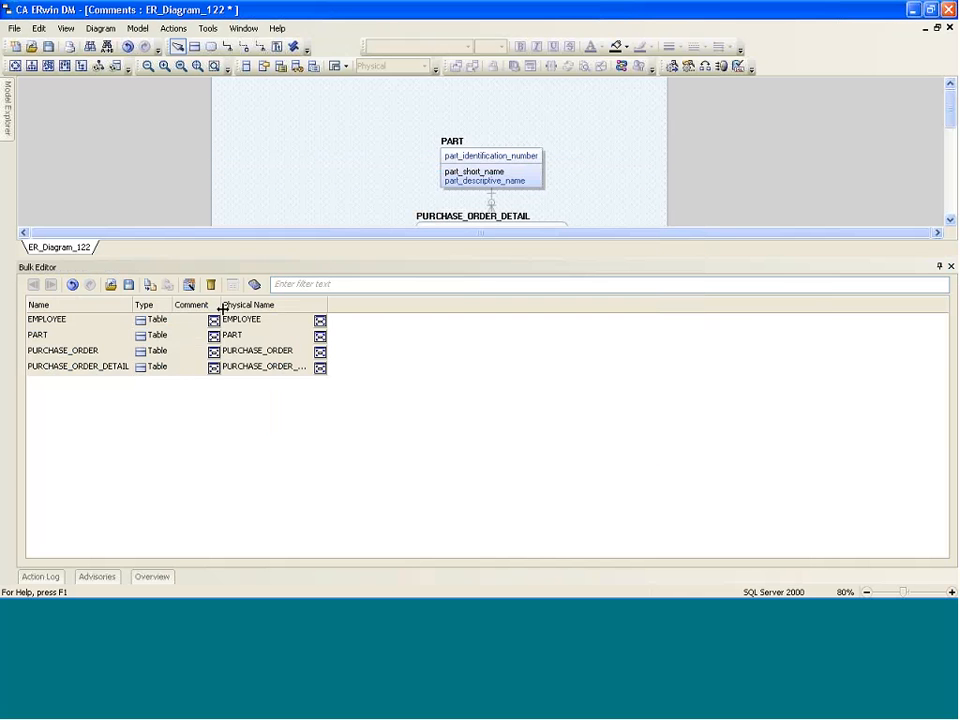
Step: Widen the Name, Type, Comment and Physical Name columns of the grid while going through the table rows
left_click_drag(221, 305, 365, 306)
left_click_drag(470, 305, 511, 305)
left_click_drag(173, 305, 196, 308)
left_click(62, 320)
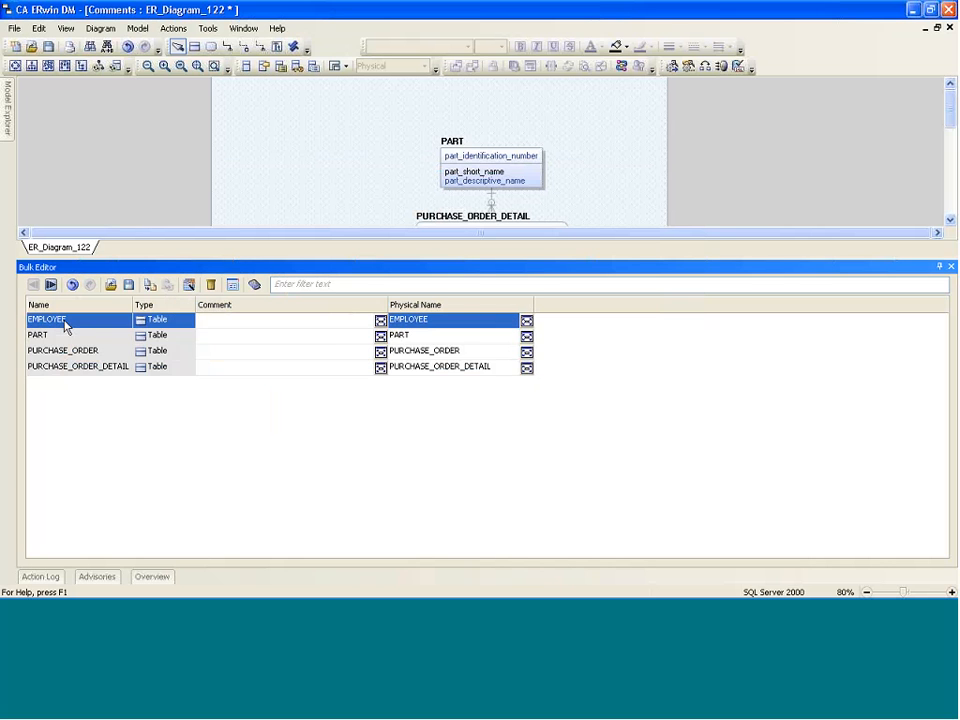
left_click(63, 336)
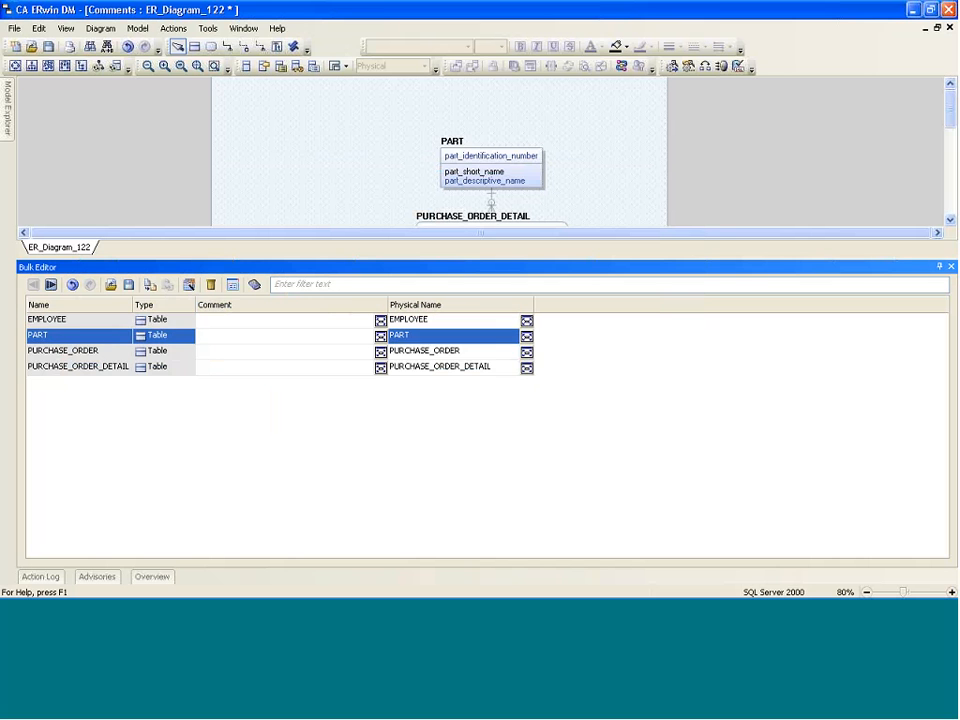
left_click(63, 351)
left_click(66, 367)
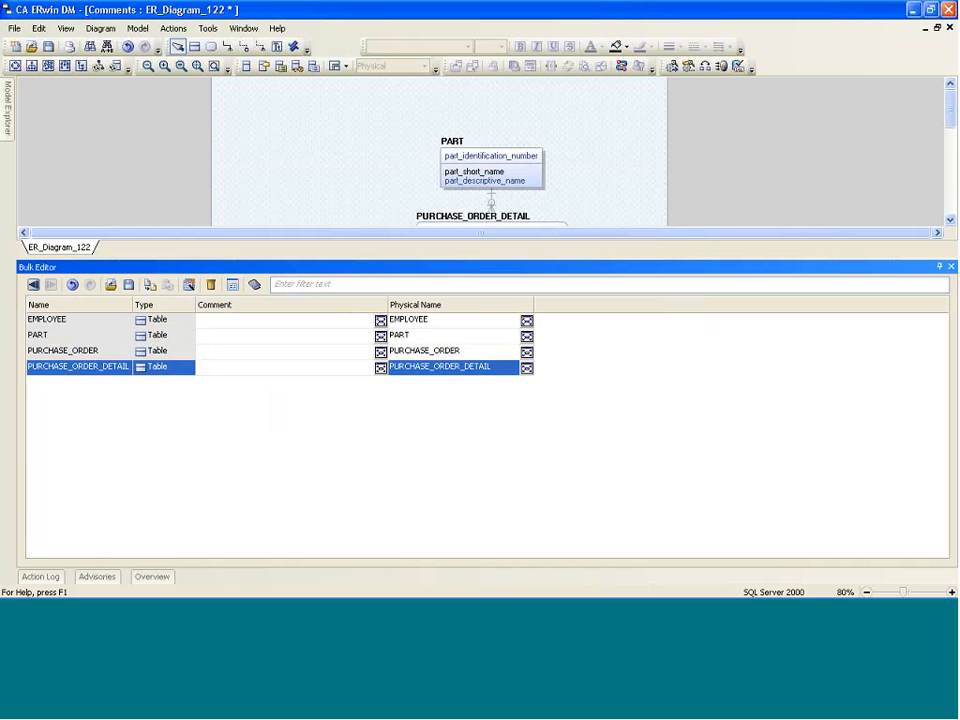
left_click(66, 337)
left_click(67, 351)
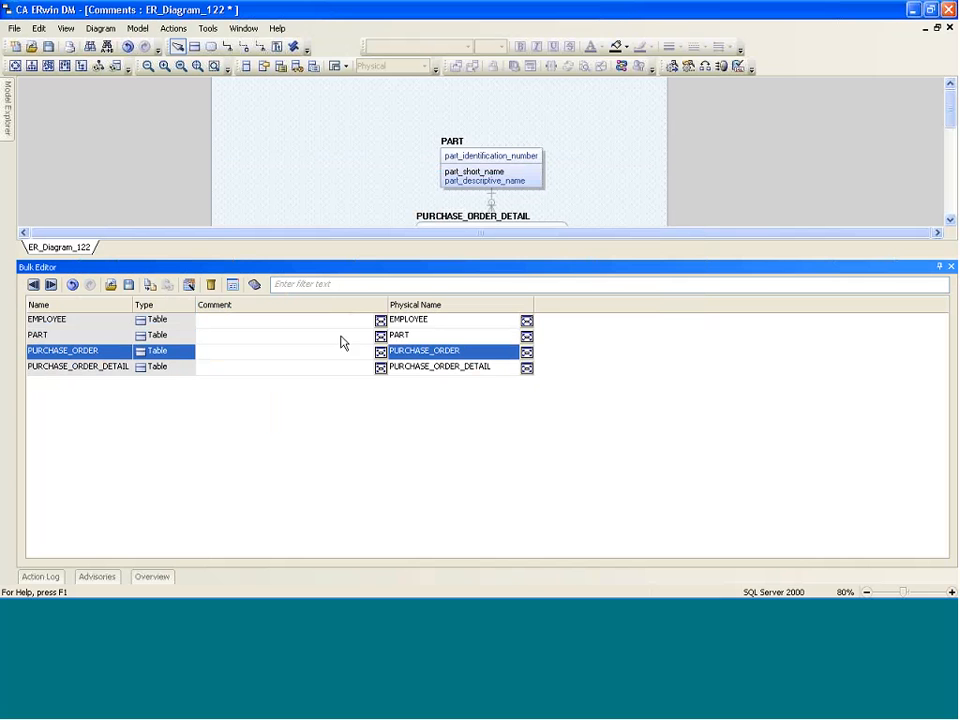
left_click_drag(133, 304, 157, 304)
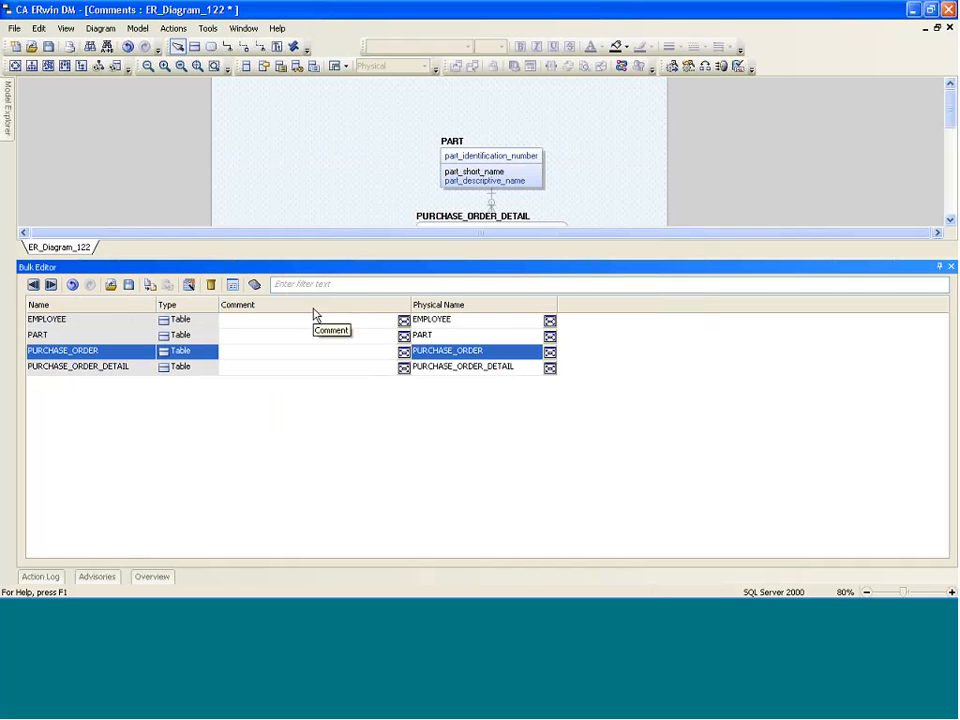
Step: Start saving the grid to a CSV file and choose the Desktop as its location
left_click(128, 288)
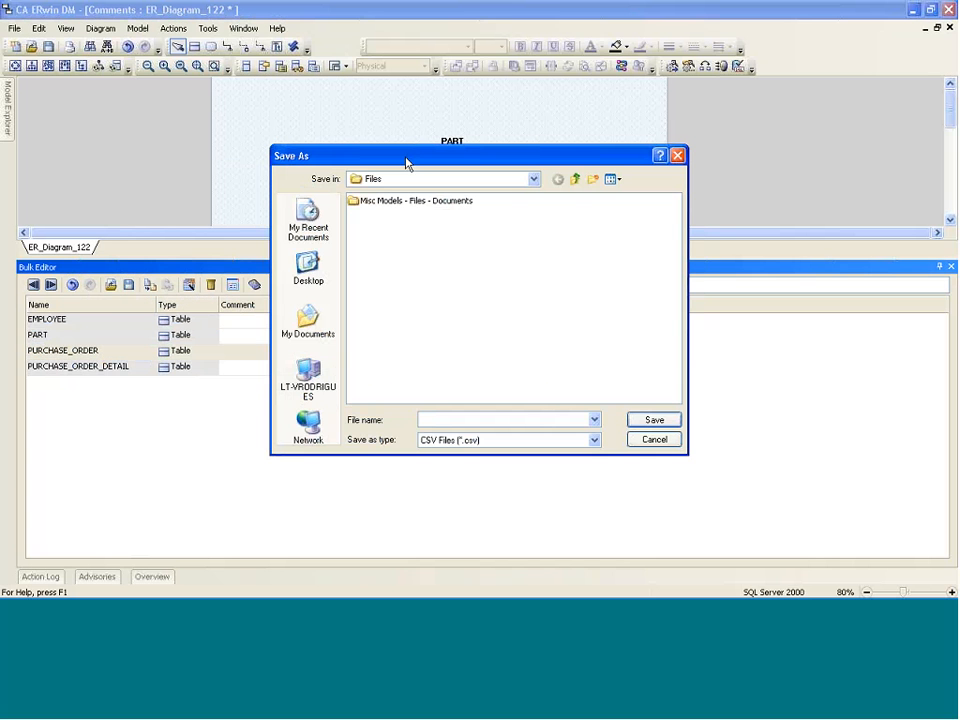
left_click_drag(405, 163, 357, 226)
left_click(262, 325)
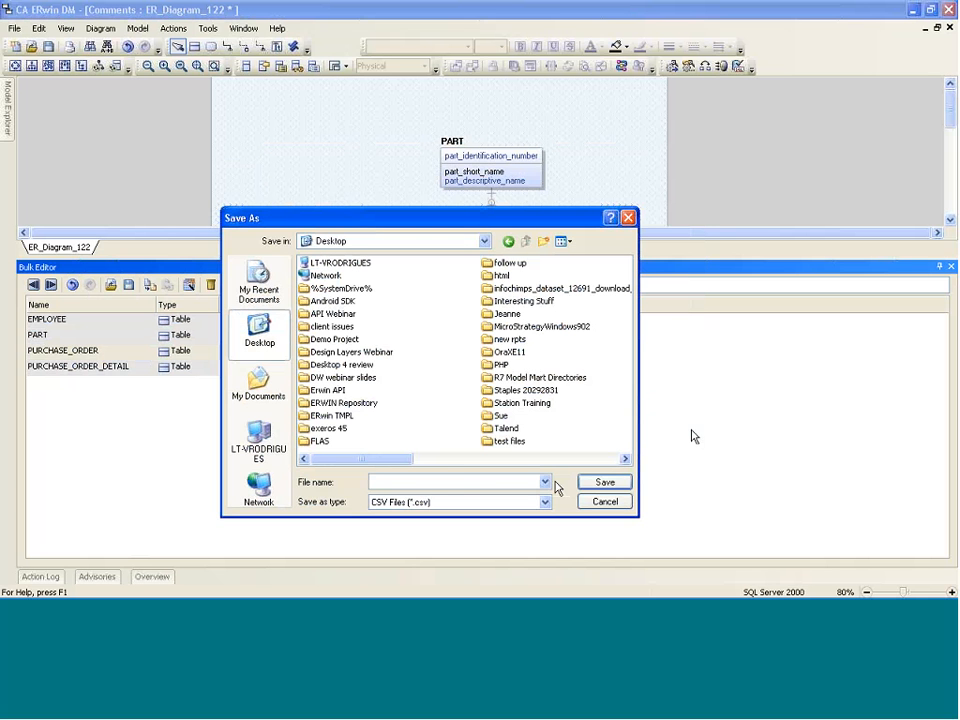
left_click(456, 481)
type("webinar")
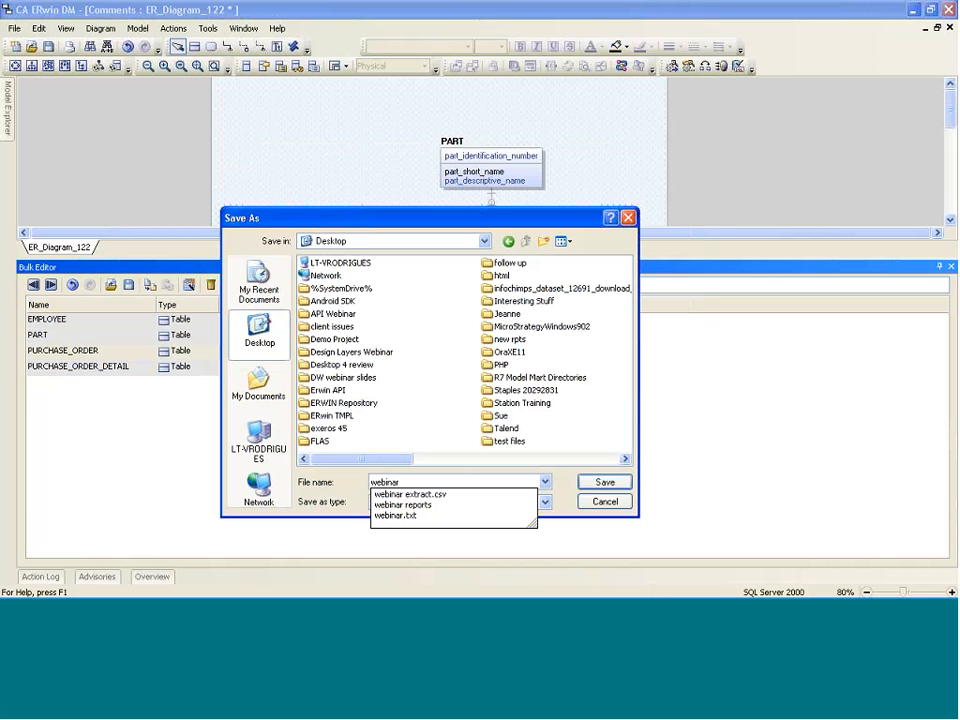
key("BackSpace")
key("BackSpace")
key("BackSpace")
key("BackSpace")
key("BackSpace")
key("BackSpace")
key("BackSpace")
key("BackSpace")
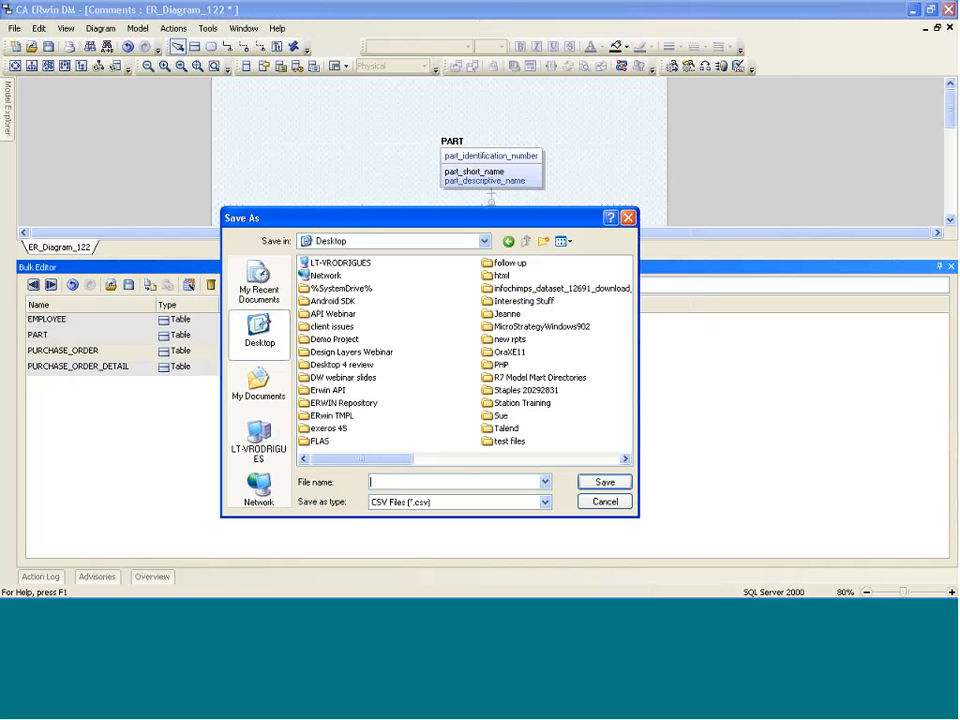
Step: Save the CSV file as "comment edit" with all rows rather than only the selected ones
type("comment edit")
left_click(605, 482)
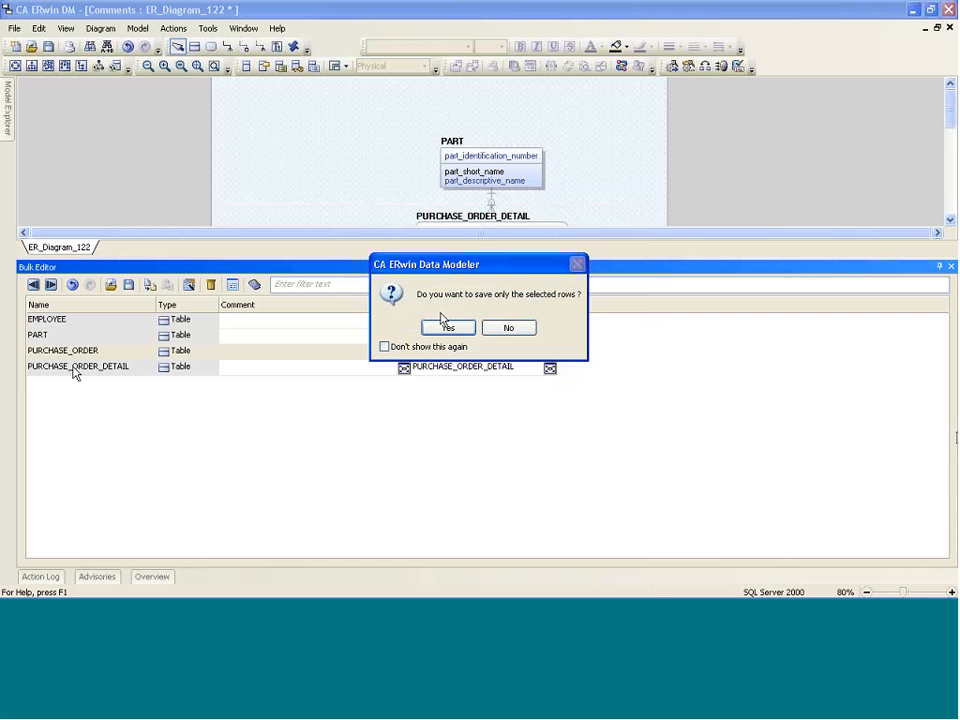
left_click(527, 332)
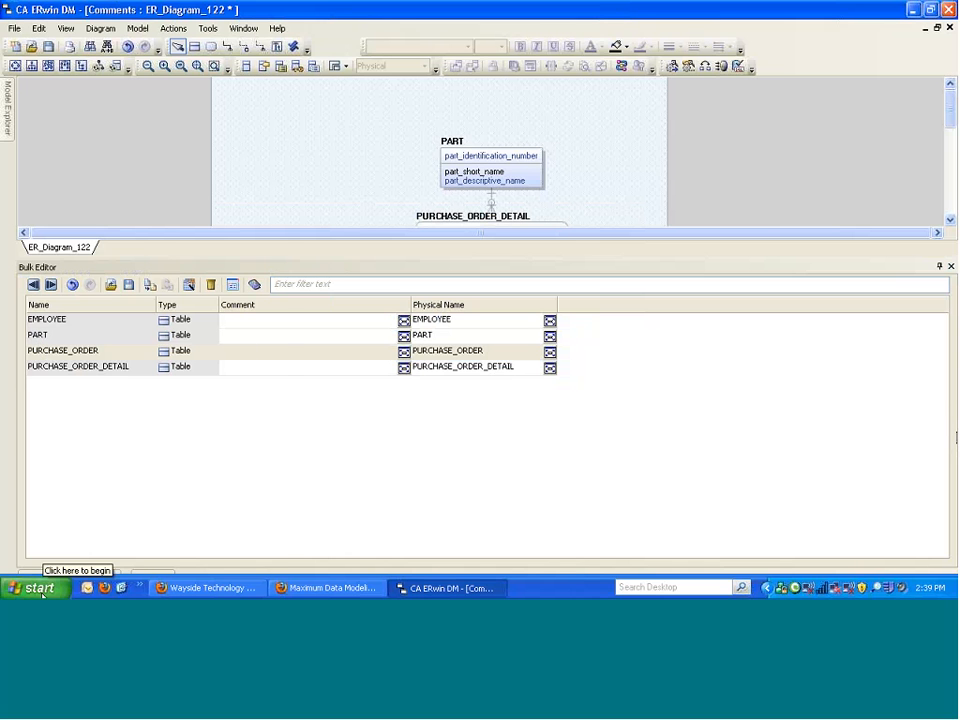
Step: Switch to Microsoft Excel by running "excel" from Windows
left_click(40, 588)
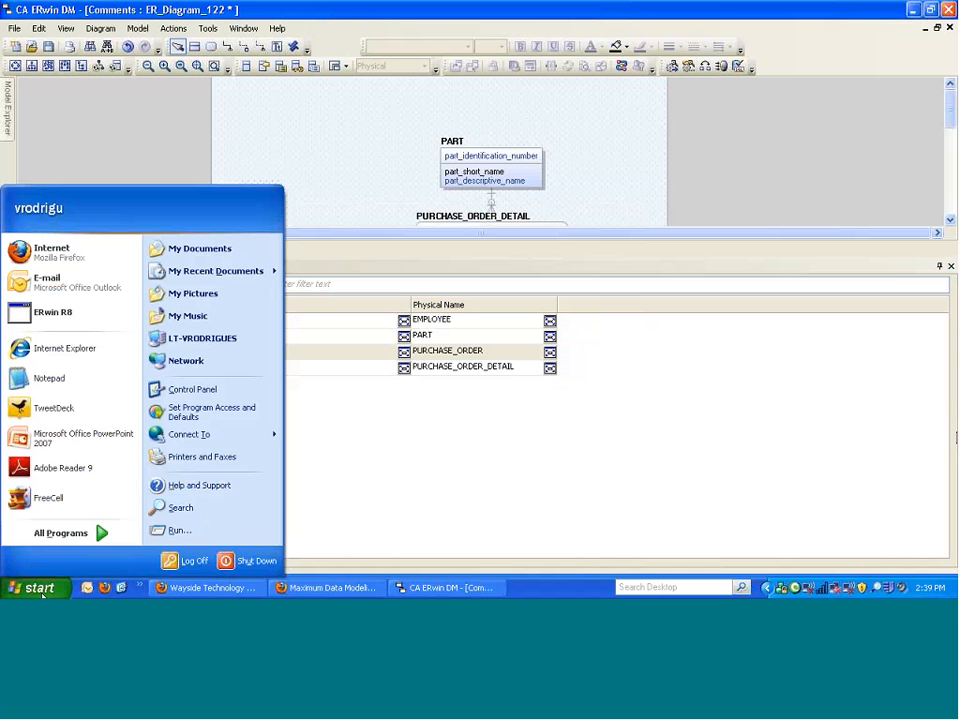
left_click(195, 530)
type("excel")
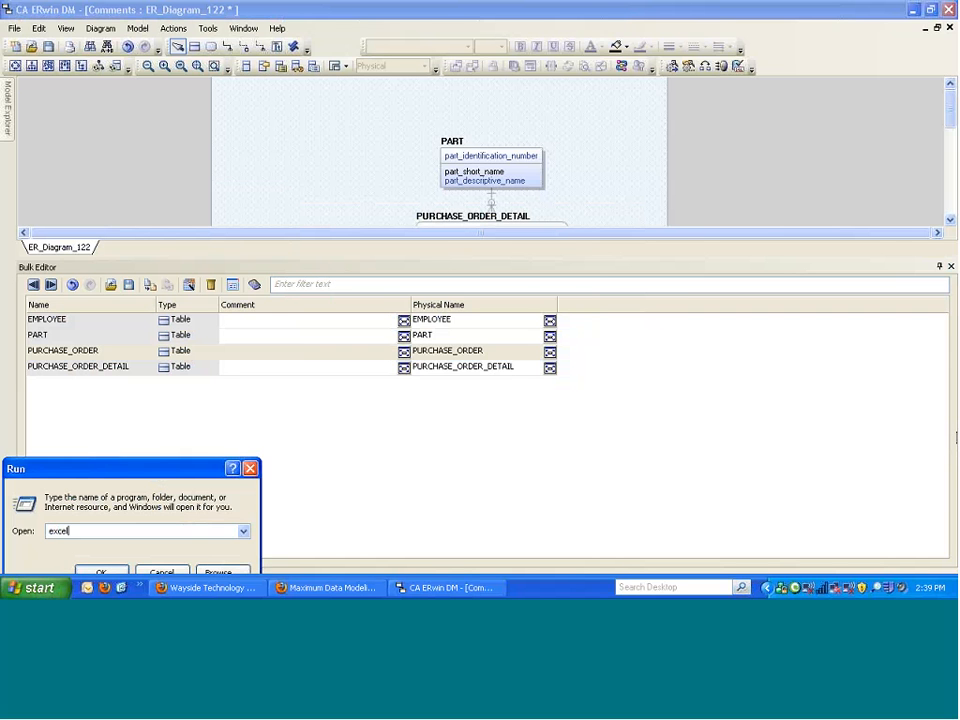
key("Return")
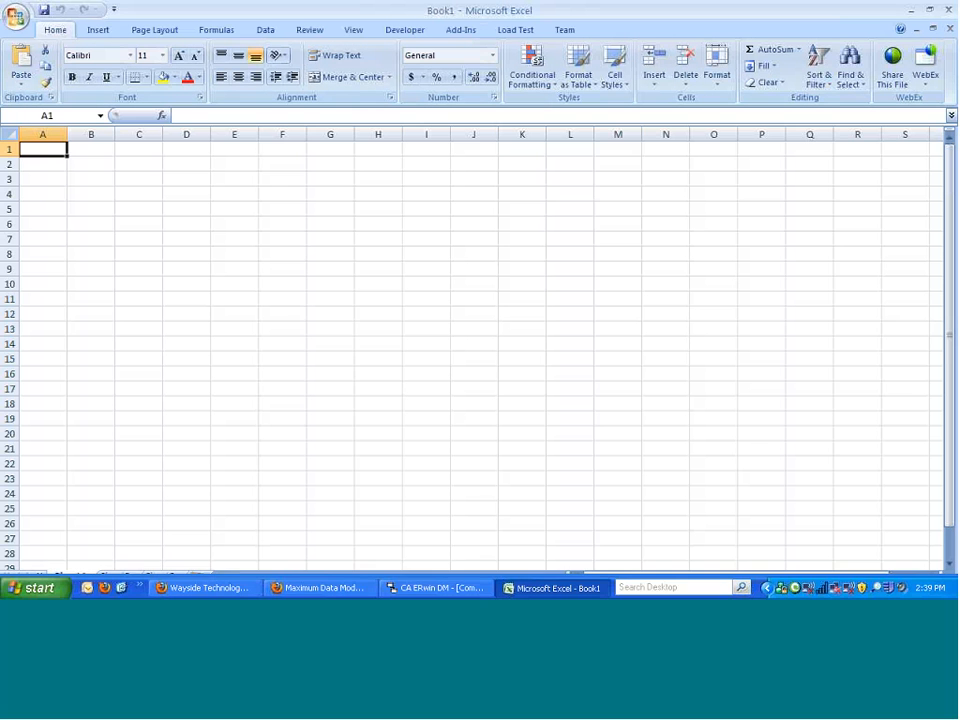
Step: Open comment edit.csv from the Desktop, filtering the listing to text files that match comm*.csv
left_click(17, 21)
left_click(78, 82)
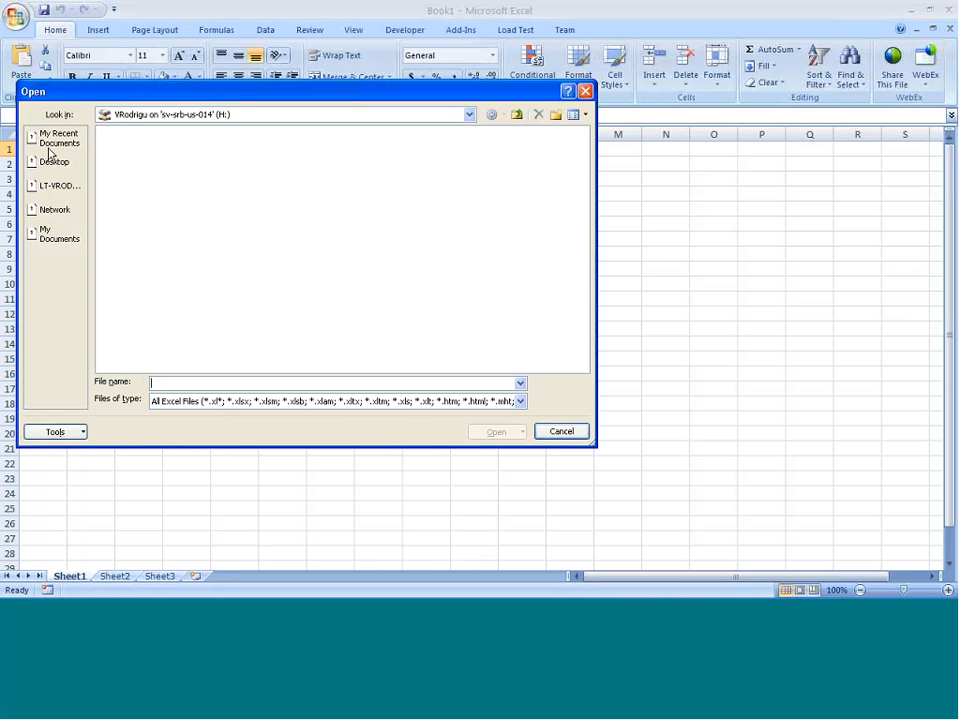
left_click(50, 161)
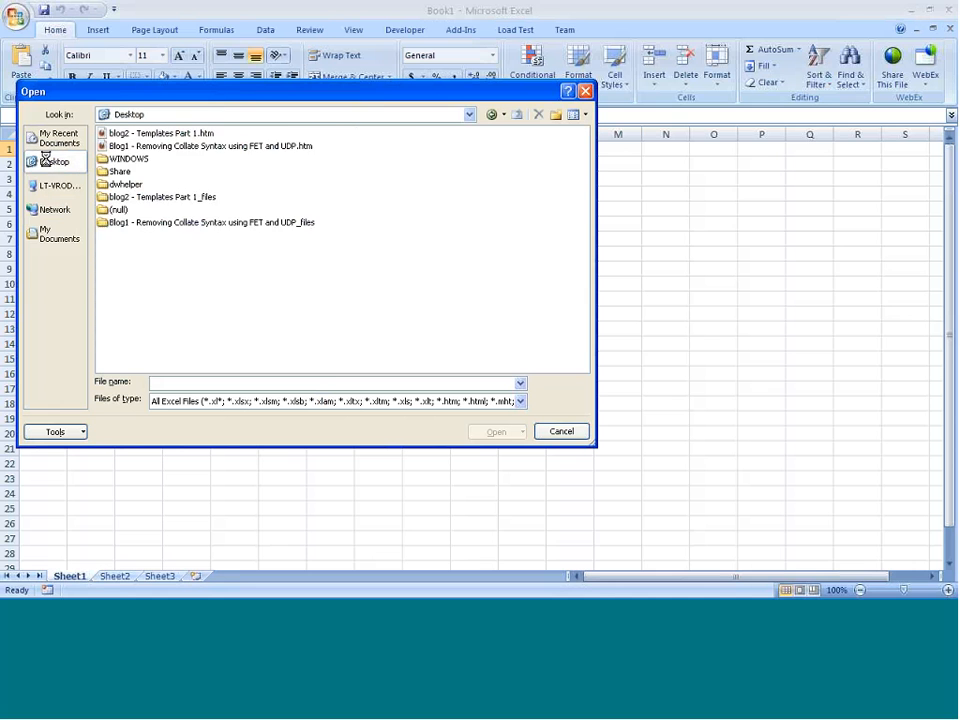
left_click(208, 381)
left_click(520, 401)
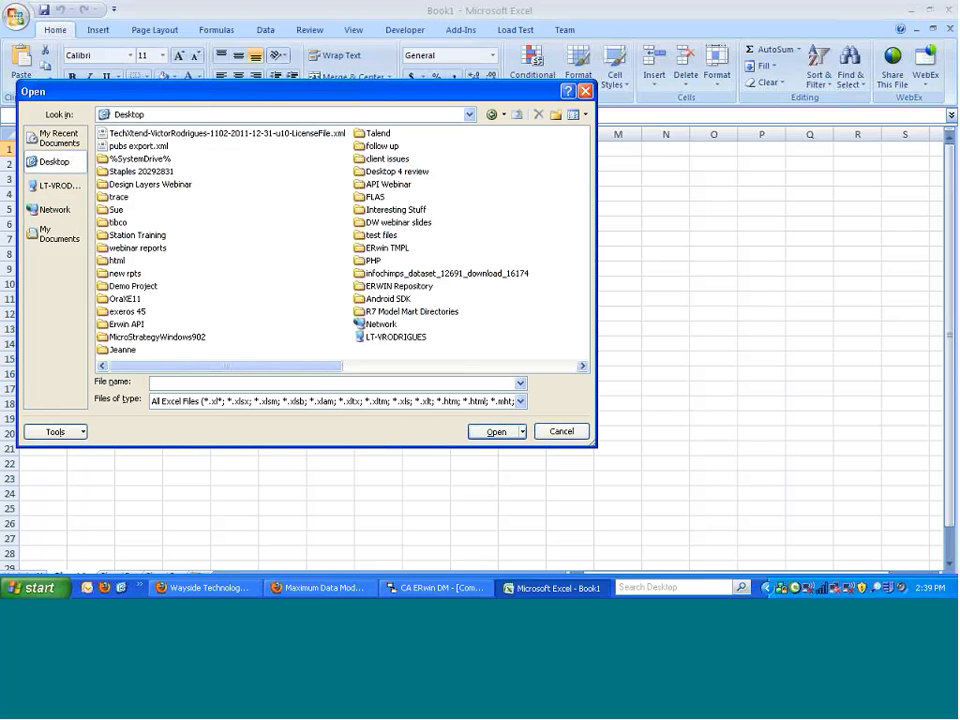
type("comm*")
key("Return")
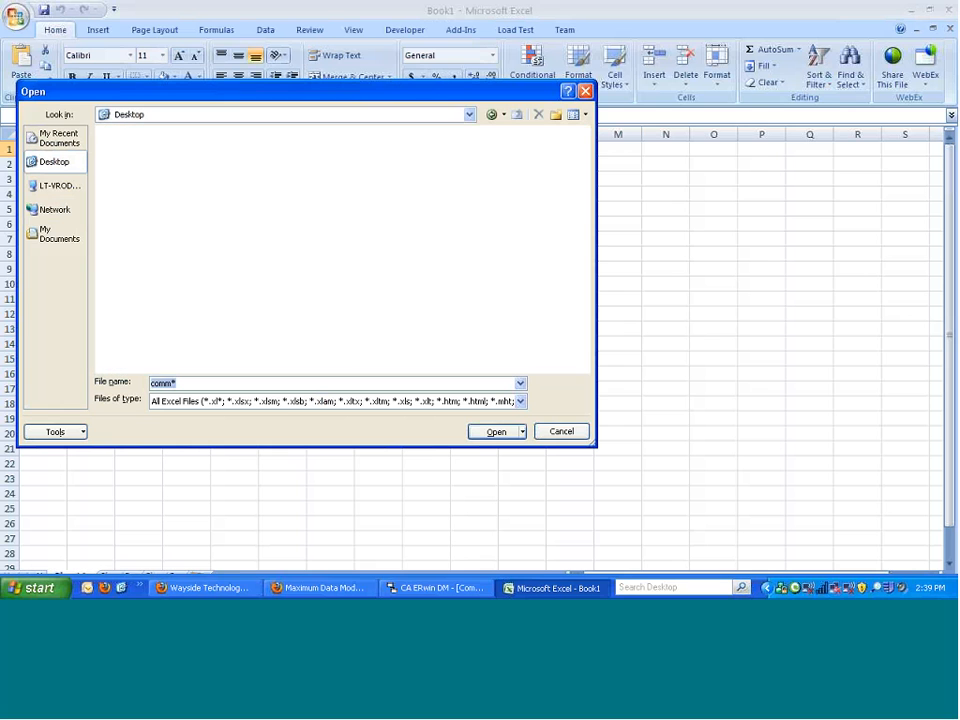
left_click(179, 383)
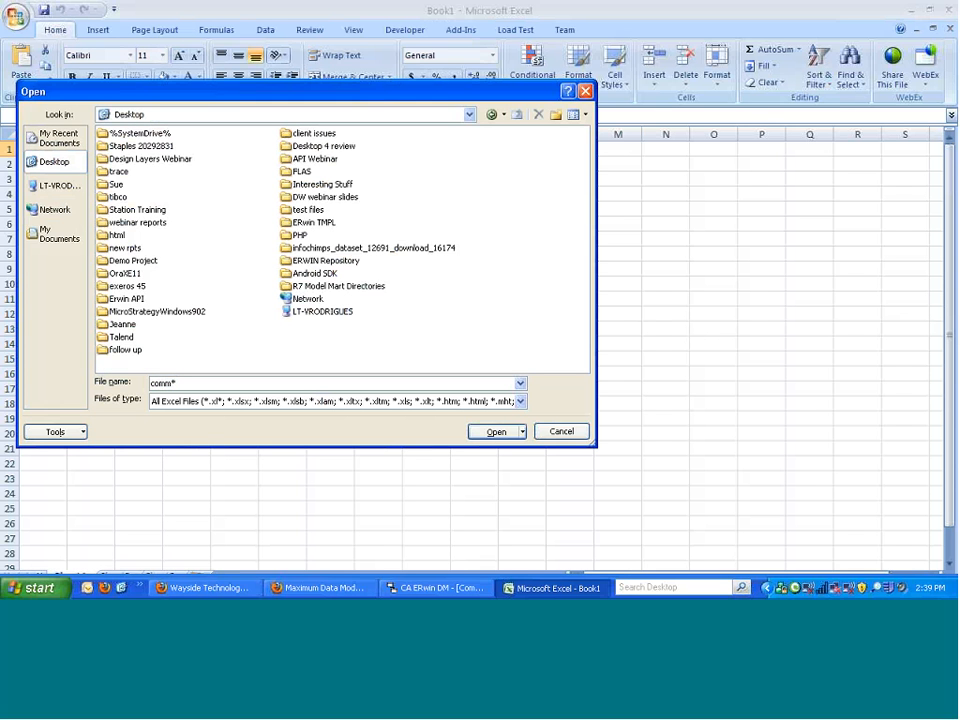
type(".csv")
key("Return")
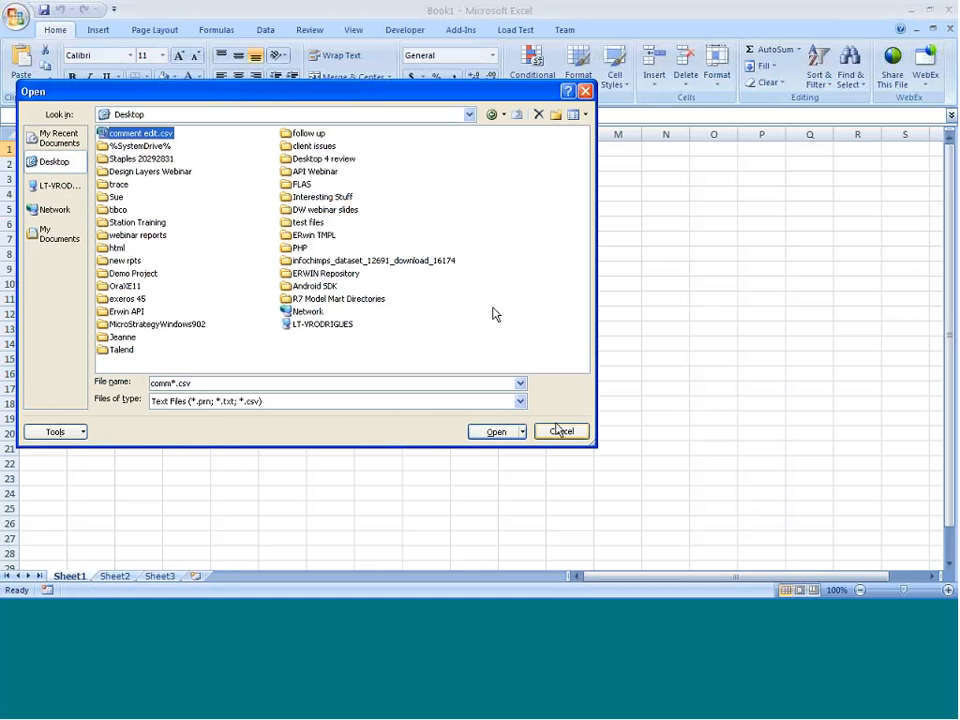
left_click(495, 432)
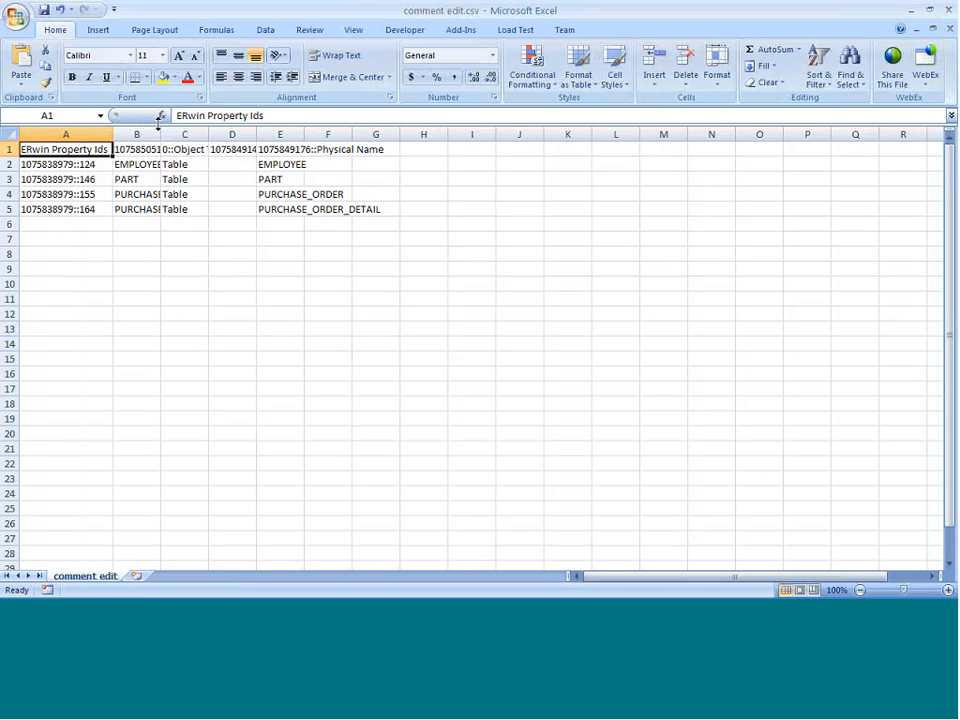
Step: Widen the User Formatted Name and Physical Name columns so that their headings fit
left_click_drag(161, 133, 339, 130)
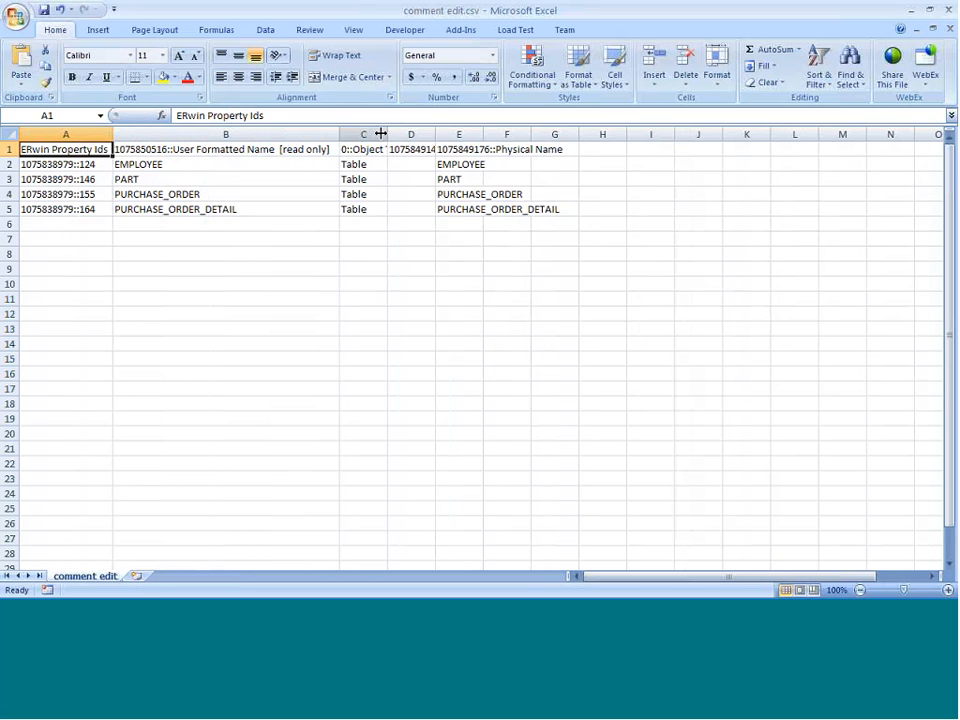
left_click_drag(436, 133, 438, 133)
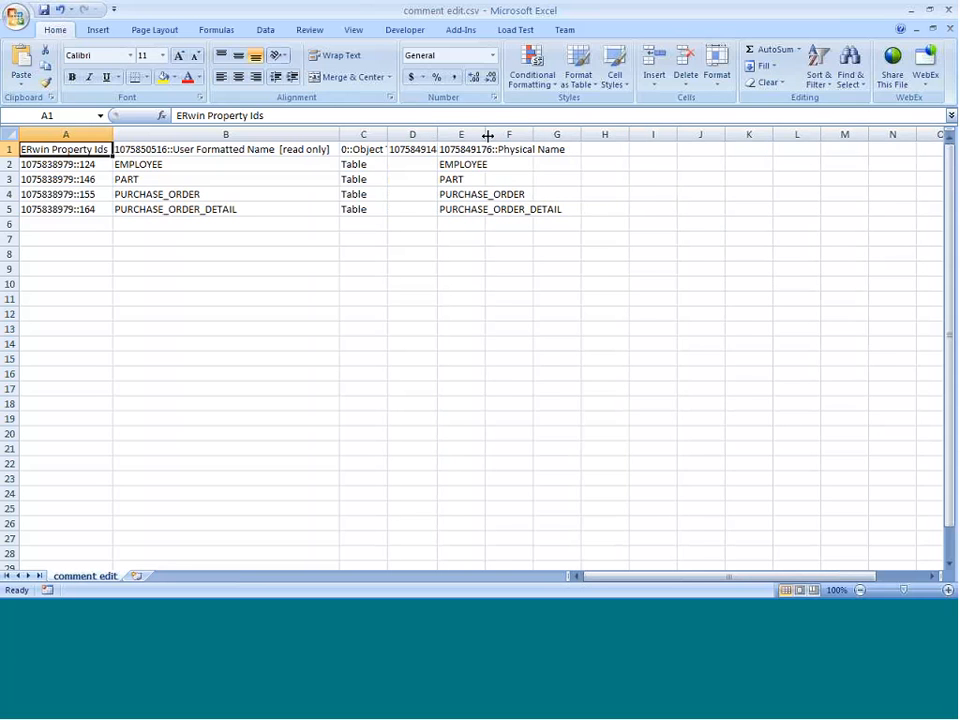
double_click(485, 133)
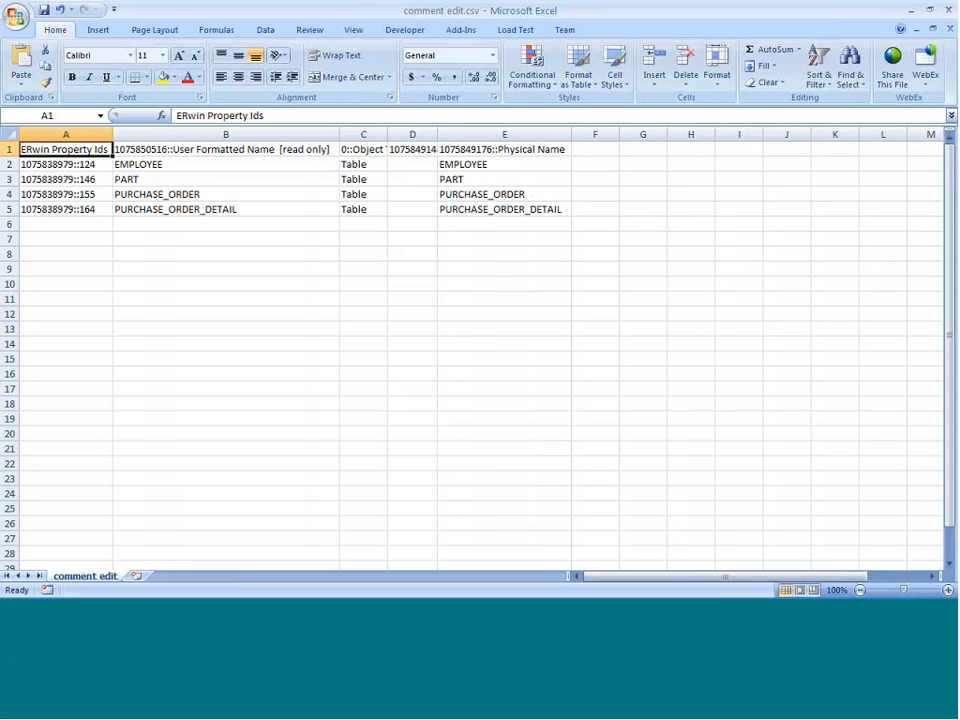
Step: Go over the ERwin Property Ids values and hide column A
mouse_move(84, 148)
left_mouse_down()
mouse_move(86, 229)
mouse_move(86, 140)
mouse_move(75, 204)
mouse_move(71, 190)
mouse_move(84, 153)
mouse_move(84, 210)
left_mouse_up()
left_click(70, 165)
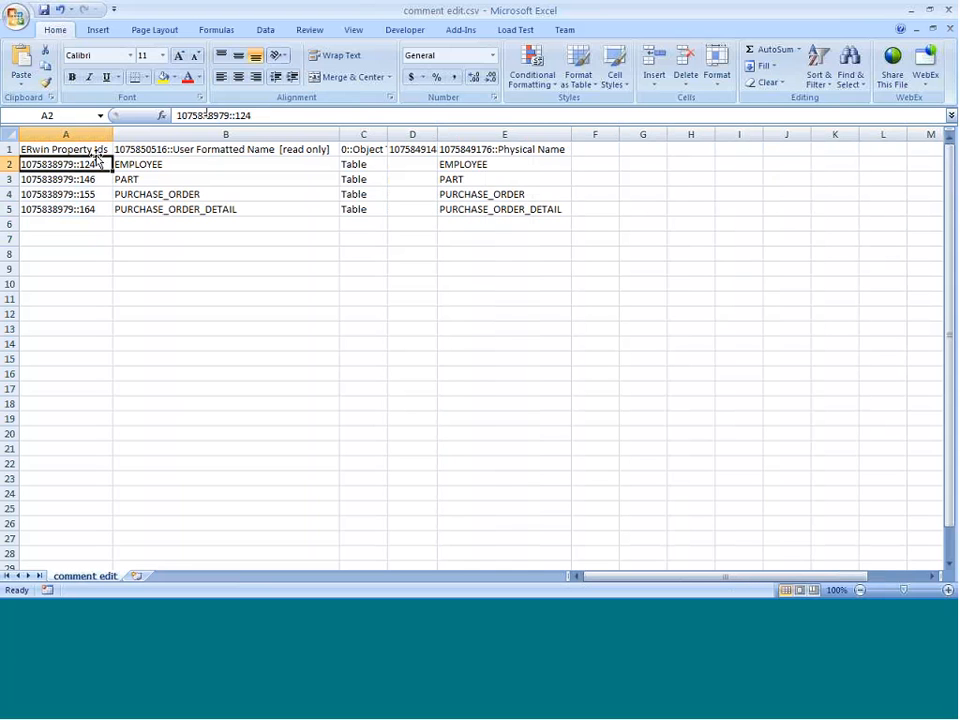
mouse_move(86, 163)
left_mouse_down()
mouse_move(86, 208)
mouse_move(87, 153)
left_mouse_up()
right_click(88, 135)
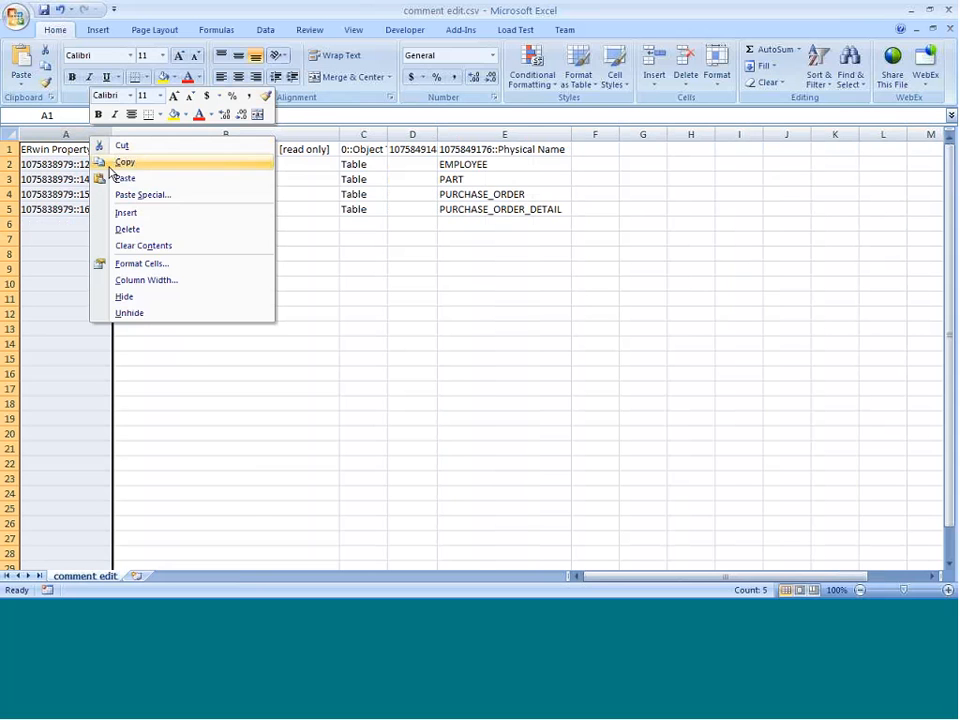
left_click(124, 297)
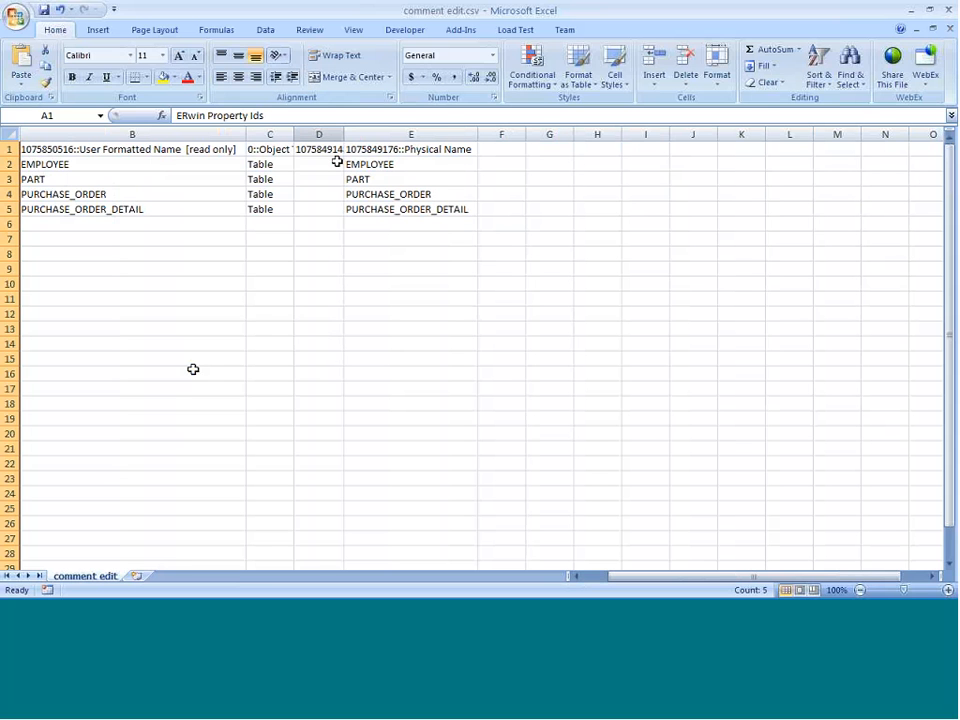
Step: Widen the Comment column and enter "Employee comment" as the comment for the EMPLOYEE table
left_click_drag(343, 134, 464, 135)
mouse_move(358, 176)
left_mouse_down()
mouse_move(360, 197)
mouse_move(373, 165)
left_mouse_up()
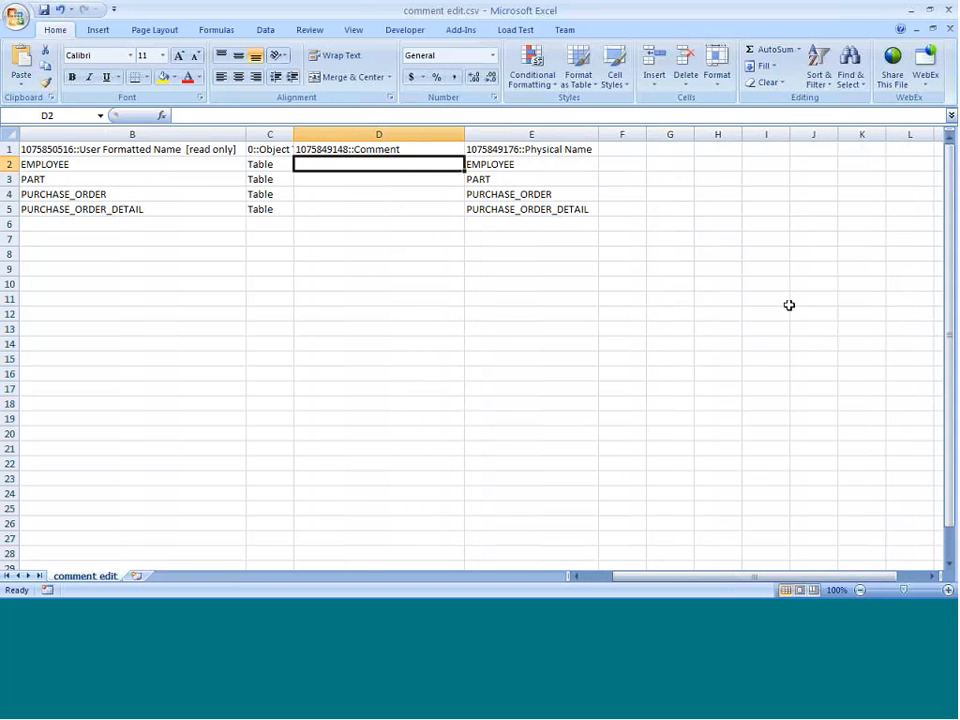
type("E m")
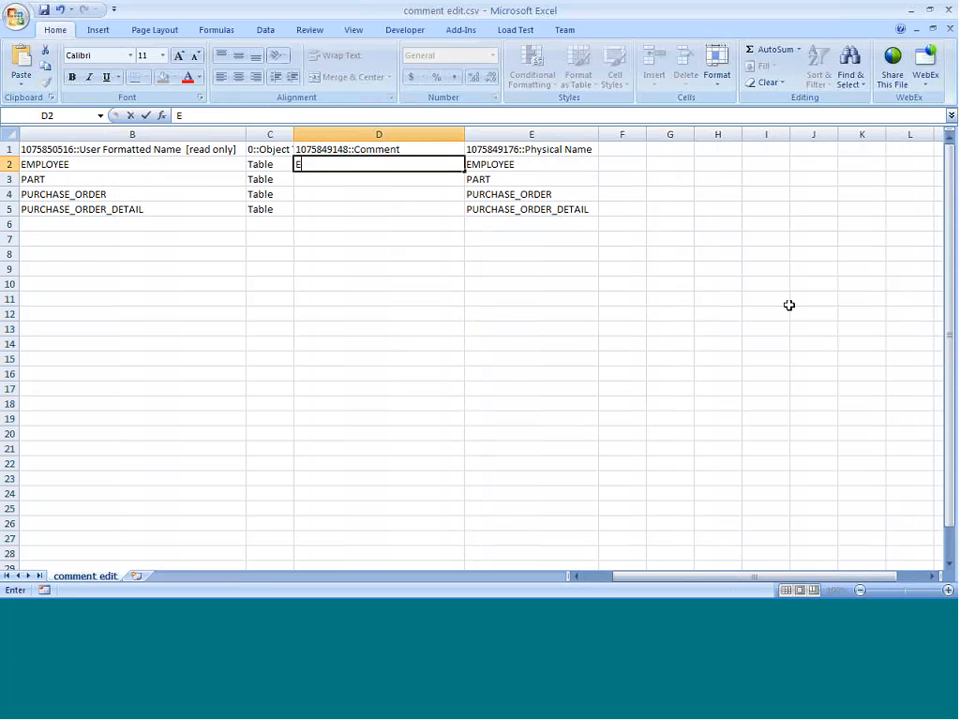
key("BackSpace")
key("BackSpace")
type("mployee comment")
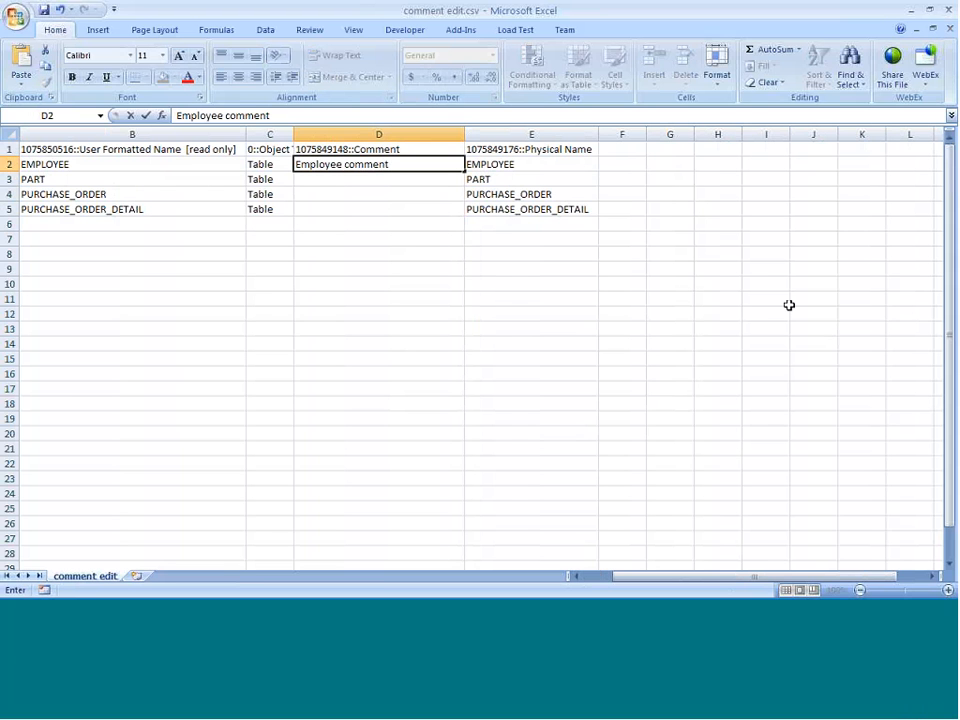
key("Return")
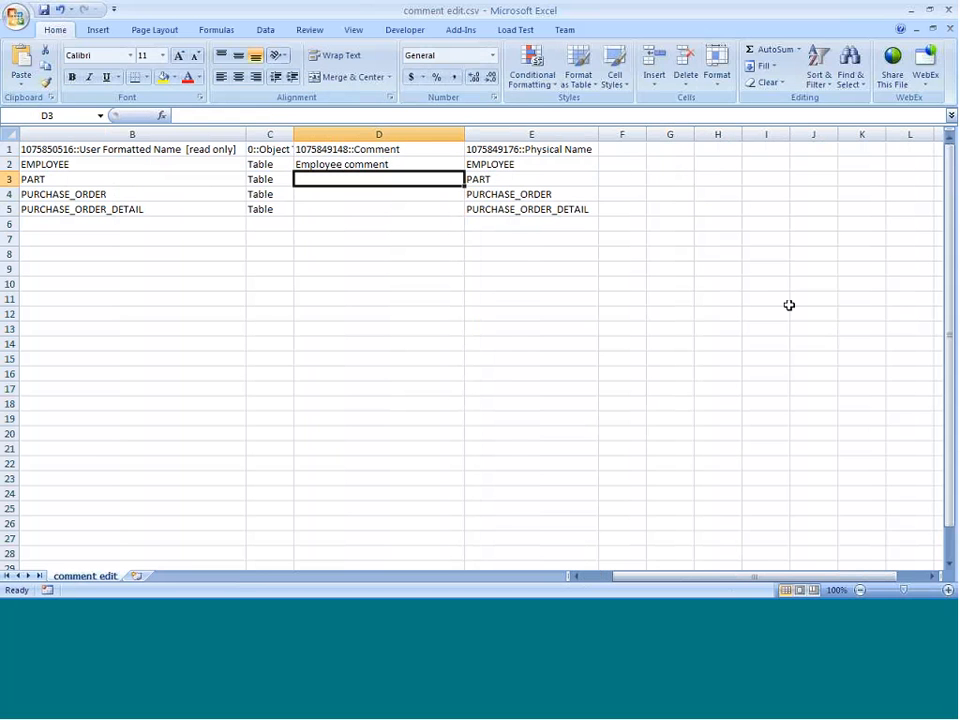
Step: Enter the comments "Part def" for PART, "PO def" for PURCHASE_ORDER and "PO detail def" for PURCHASE_ORDER_DETAIL
type("Part def")
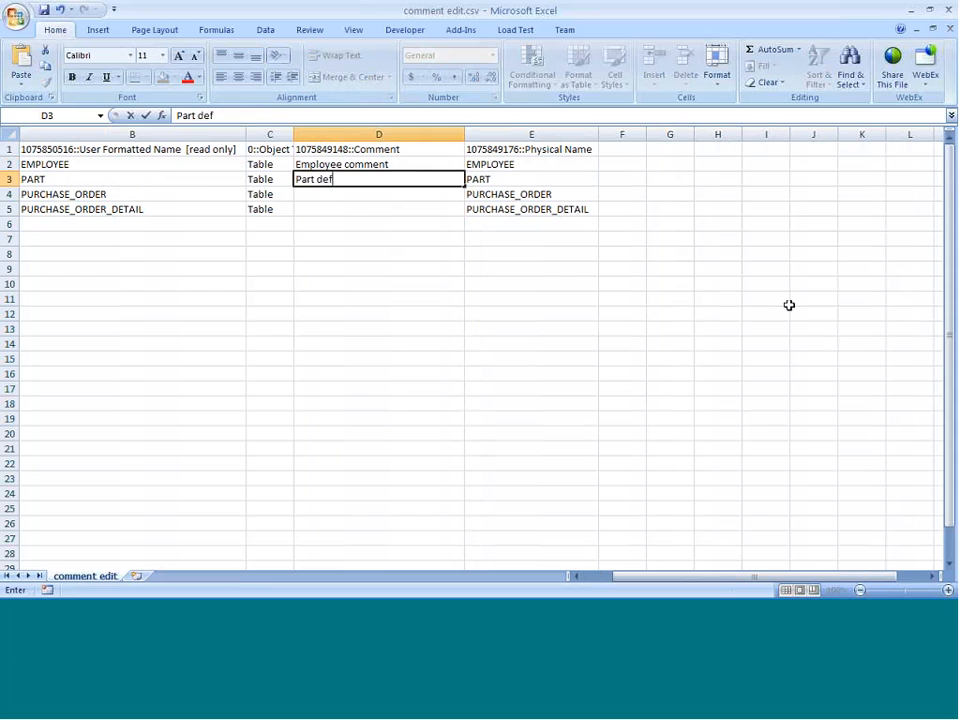
key("Return")
type("P")
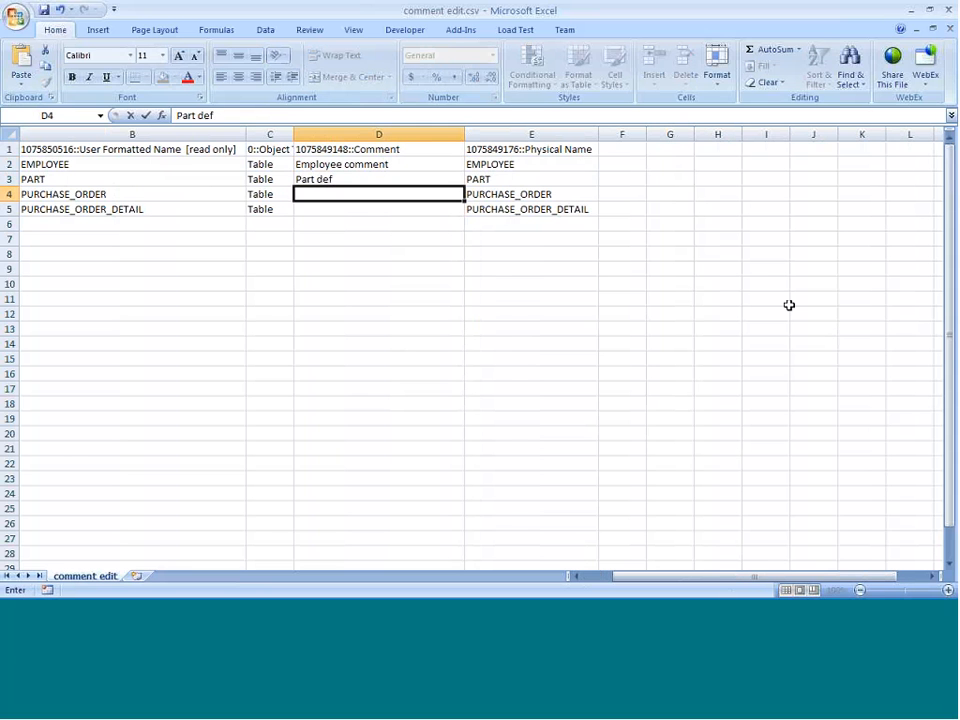
type("O def")
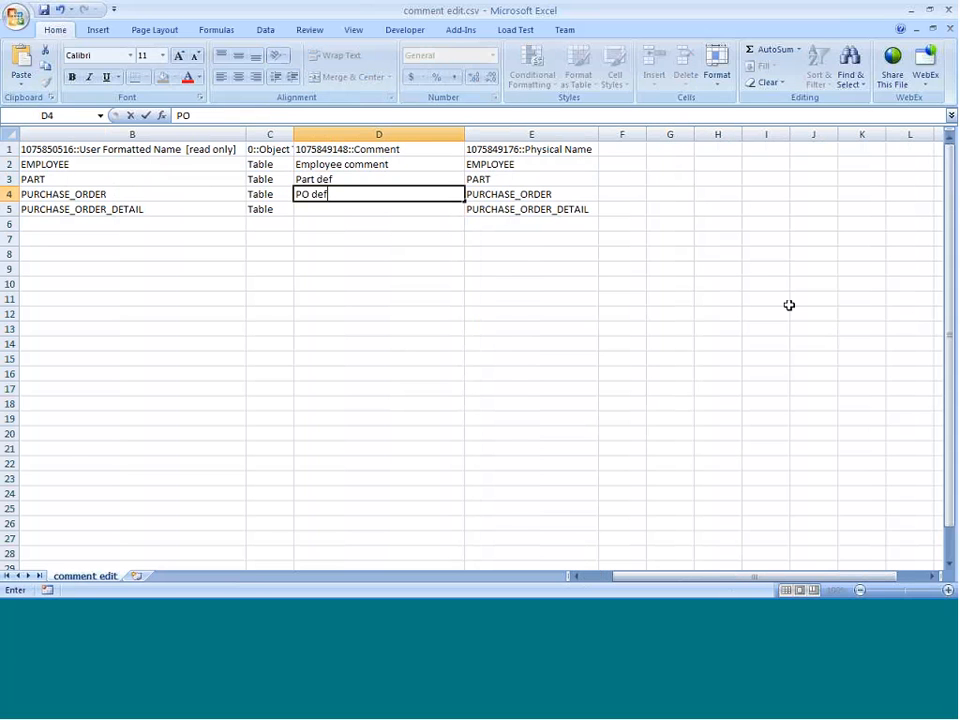
key("Return")
type("P")
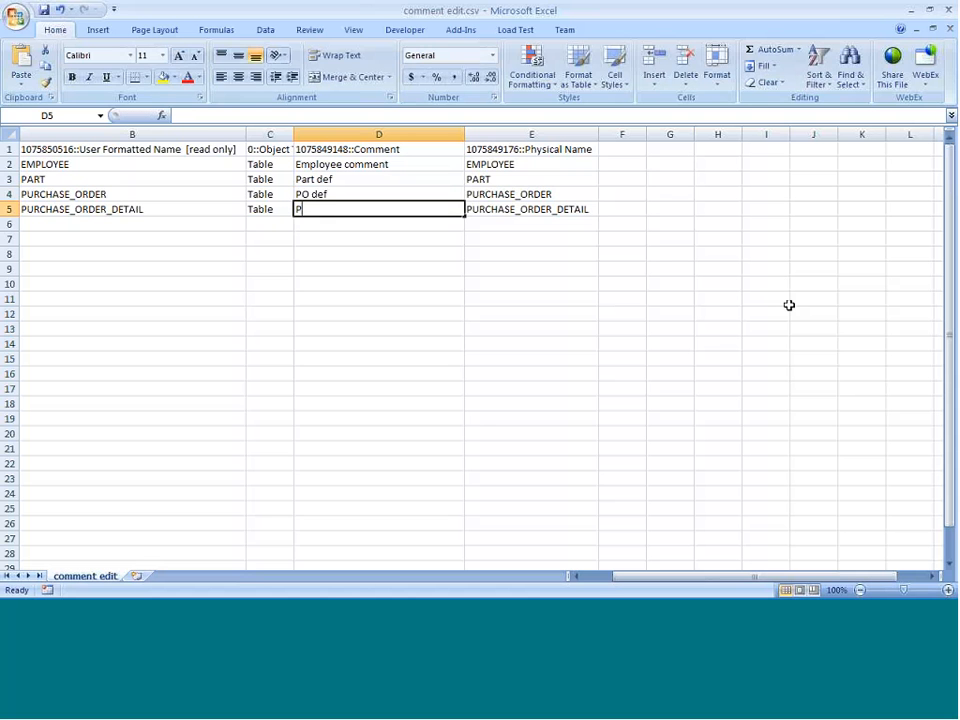
type("O d")
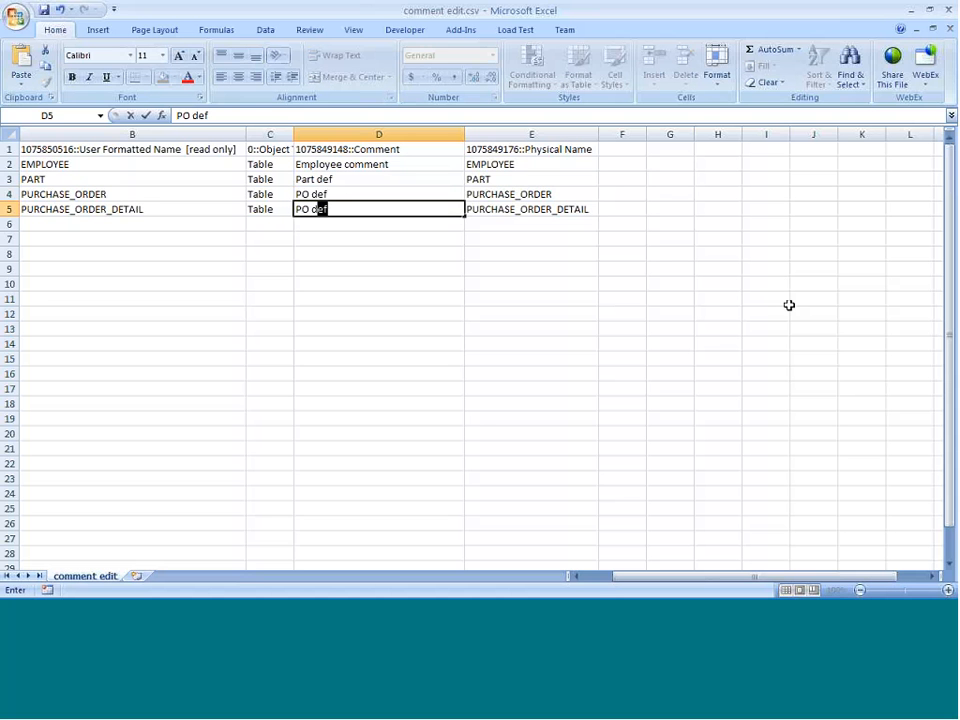
type("etail def")
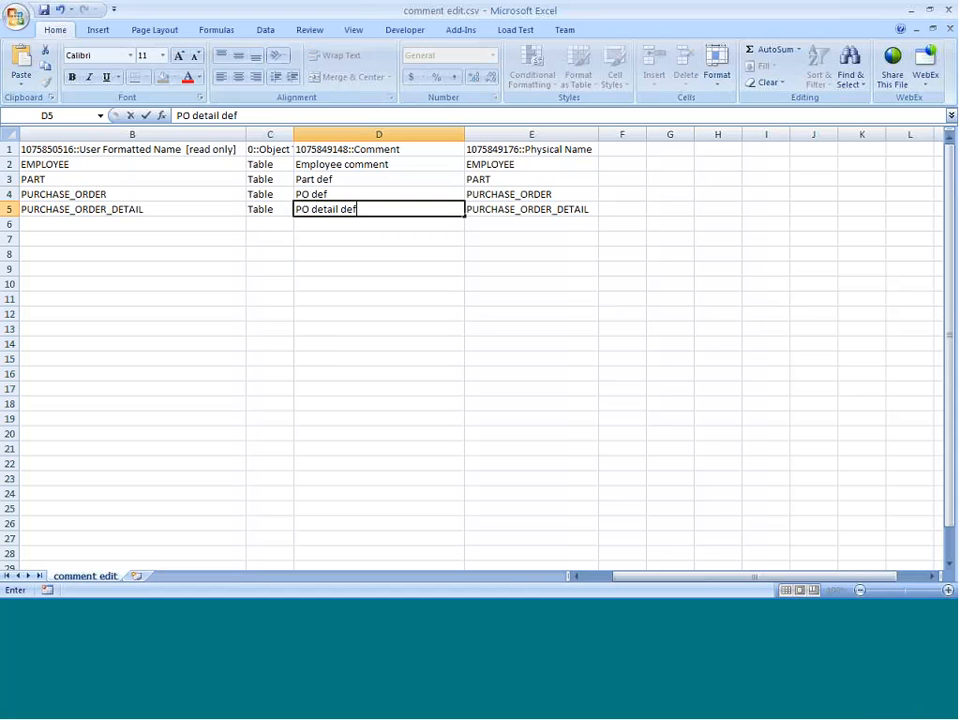
Step: Hide the Object Type column C
left_click(272, 134)
right_click(276, 136)
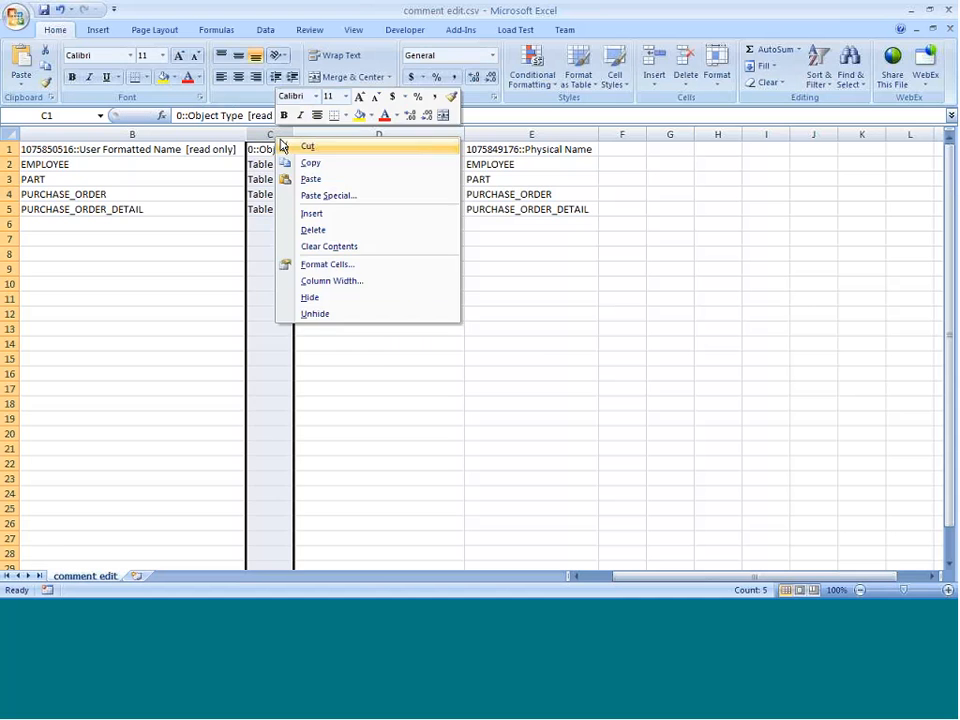
left_click(332, 298)
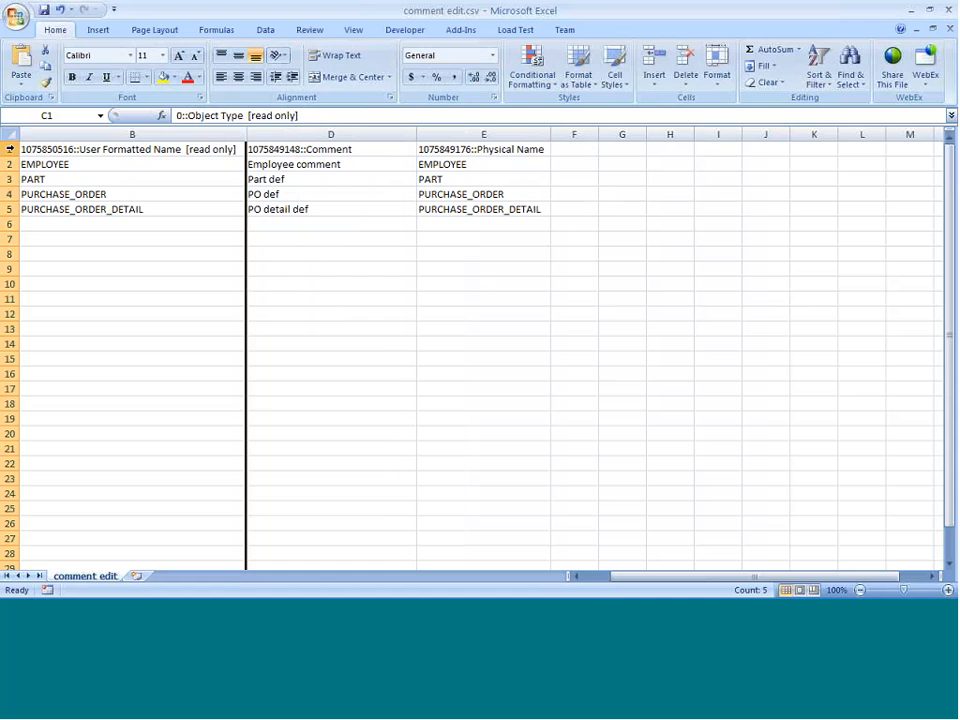
Step: Review the property headings in row 1 and the table rows with their comments and physical names
left_click(154, 149)
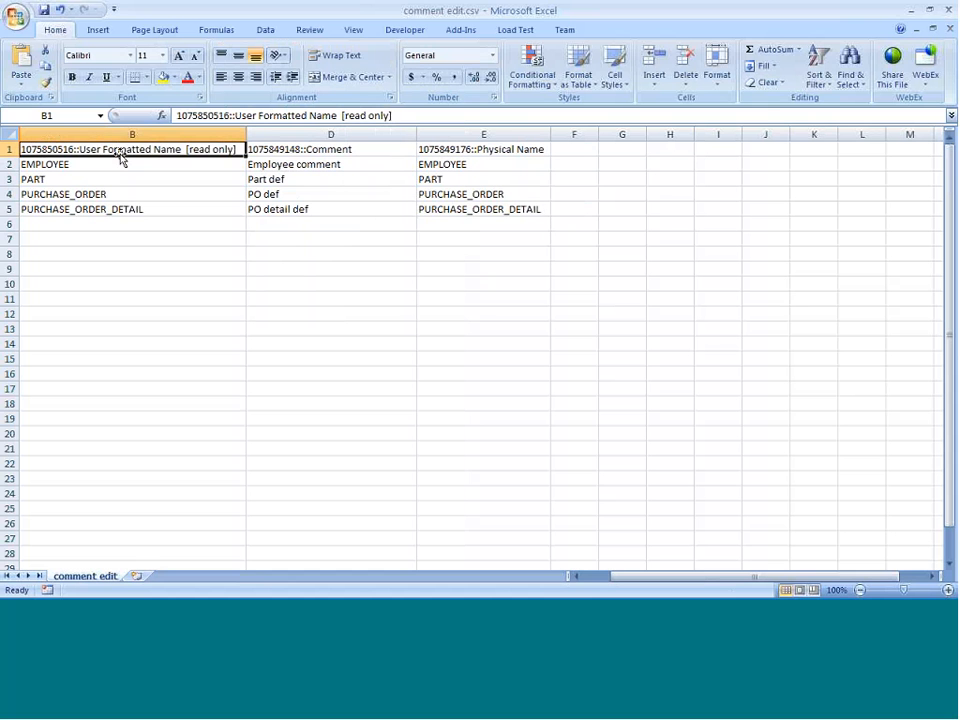
left_click(333, 149)
key("Right")
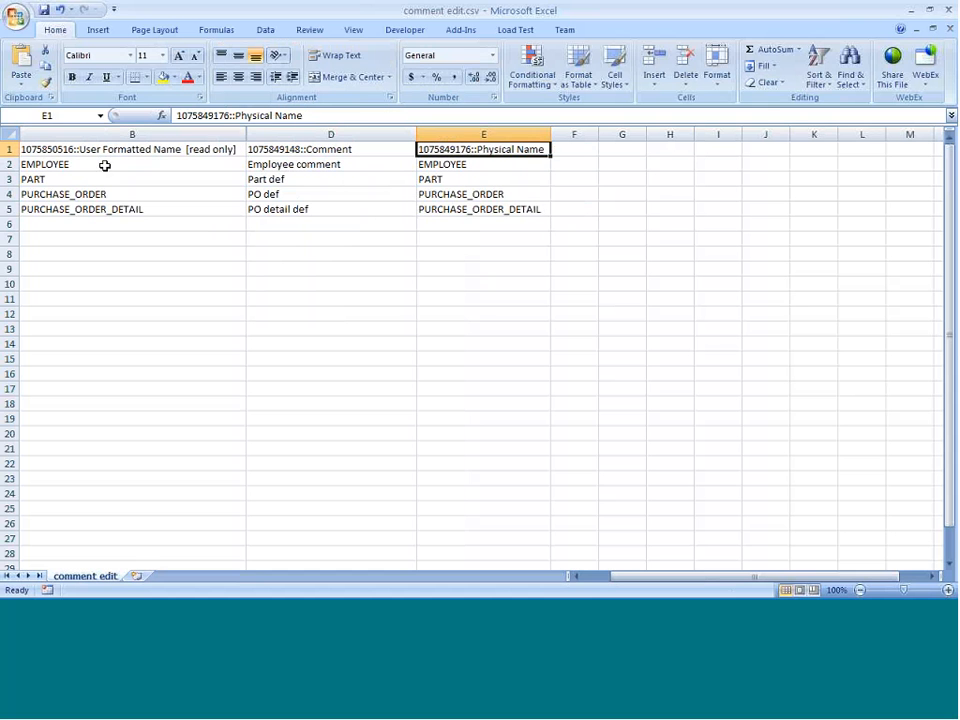
left_click(26, 150)
left_click(281, 148)
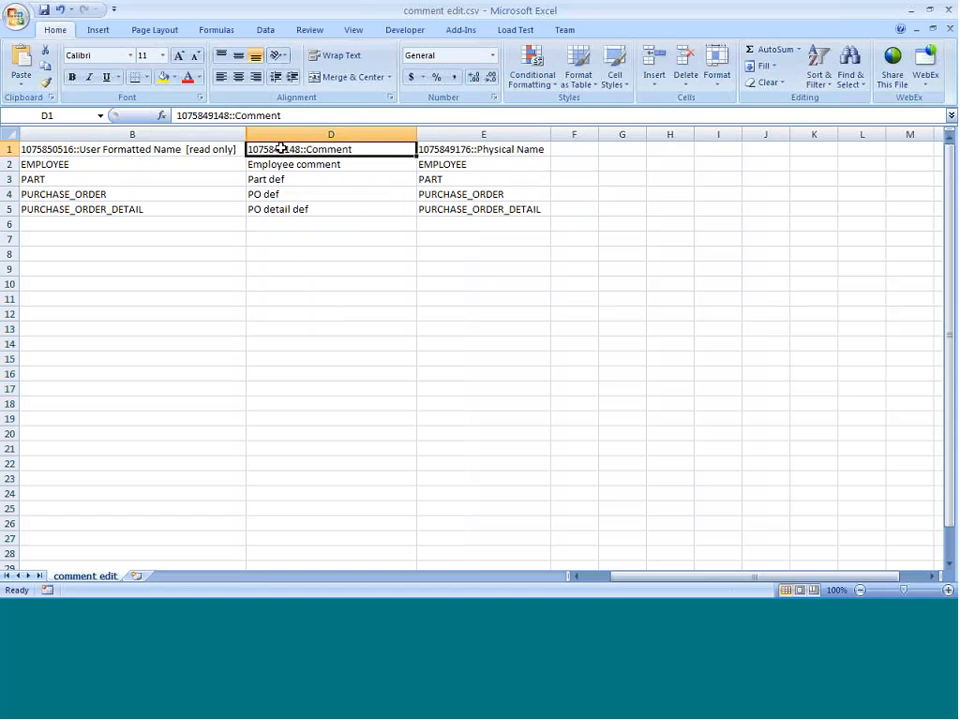
left_click(444, 146)
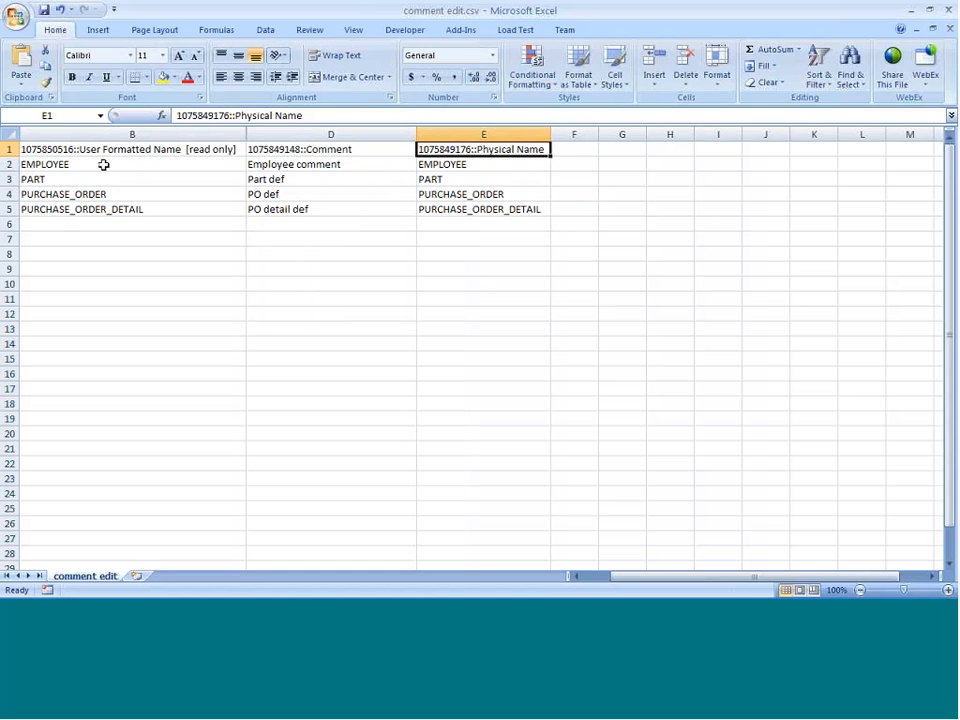
left_click_drag(100, 164, 454, 208)
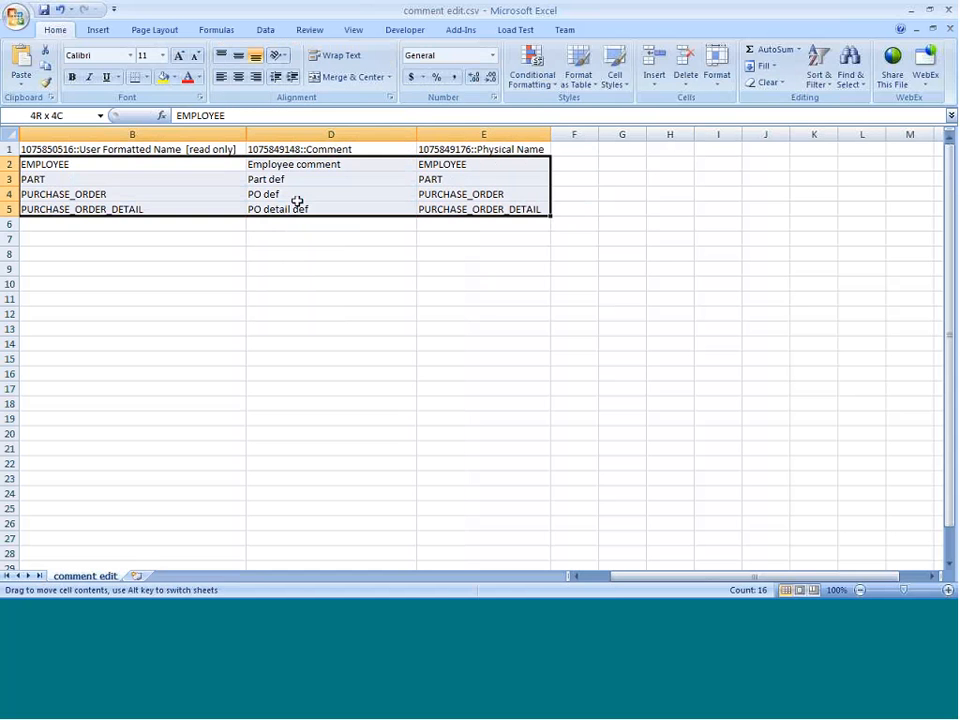
left_click(321, 177)
left_click_drag(323, 166, 334, 201)
left_click(210, 194)
left_click(207, 168)
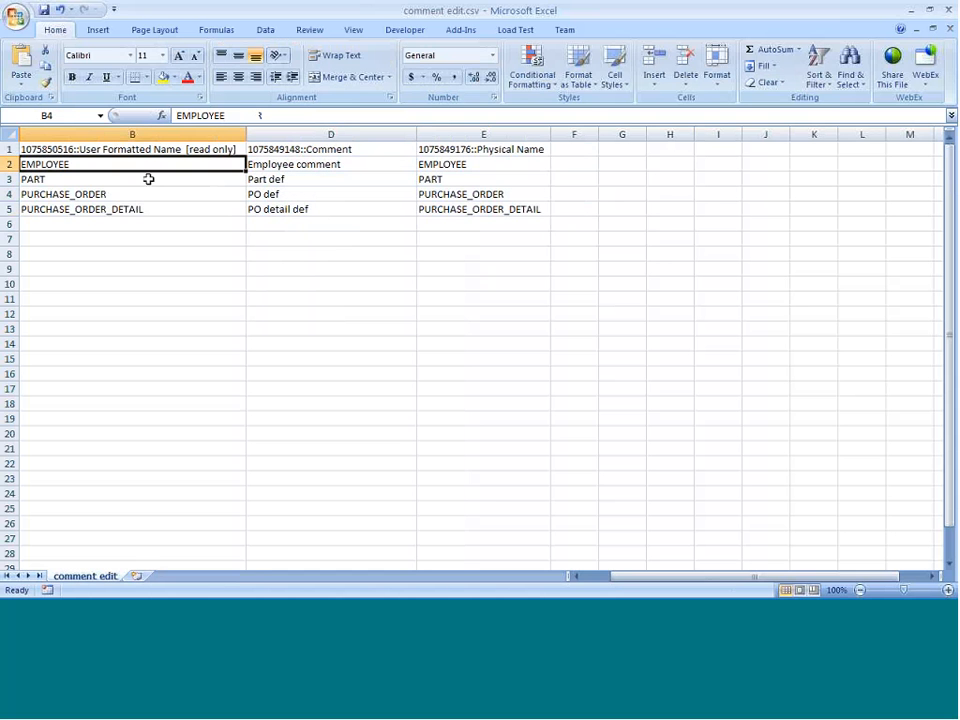
Step: Save the edited sheet to the desktop as "comment edit out.csv" in comma-delimited CSV format, keeping that format
left_click(17, 18)
mouse_move(80, 152)
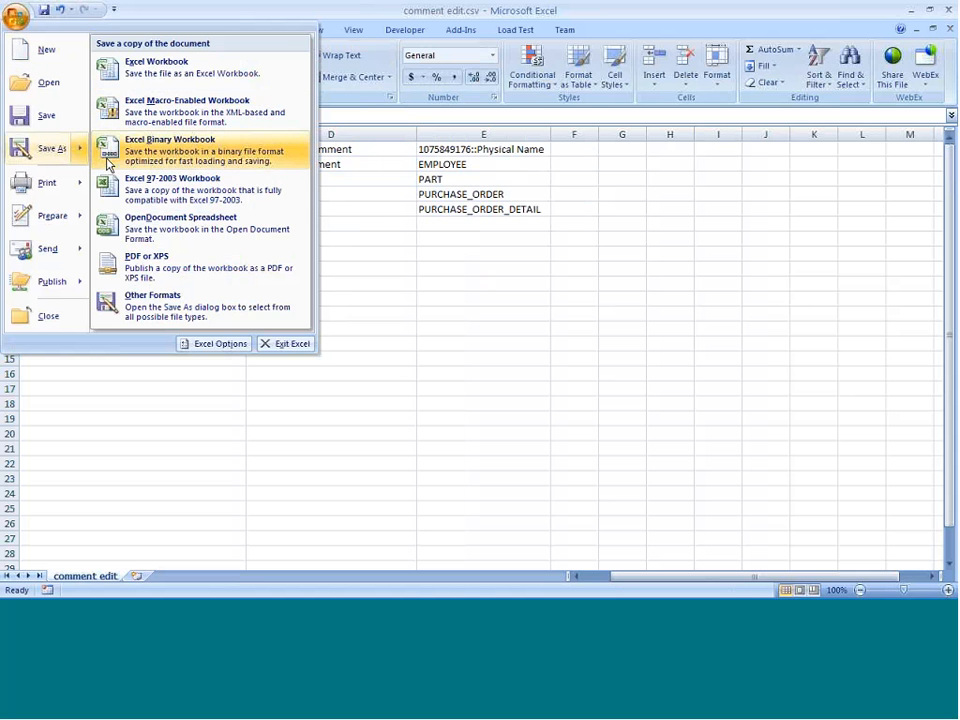
left_click(222, 313)
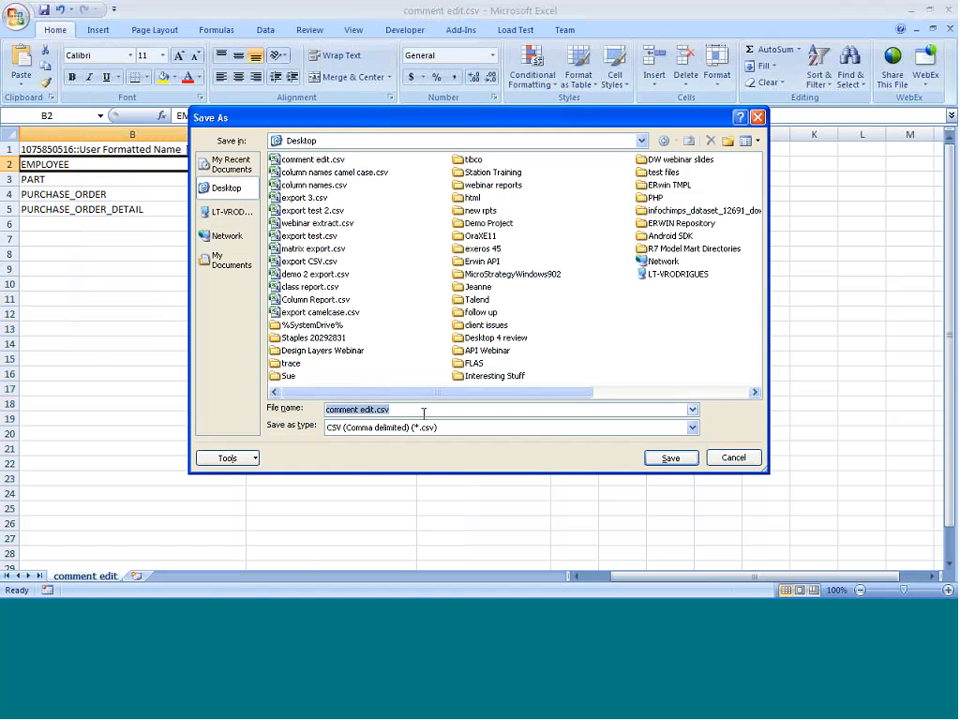
left_click(378, 409)
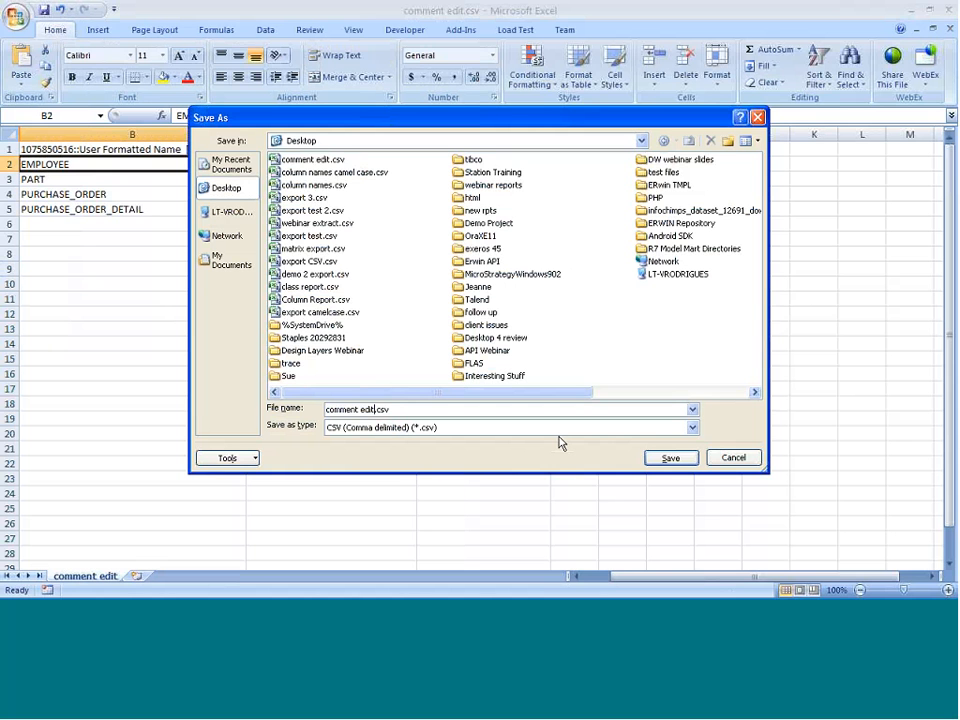
type("out")
left_click(662, 457)
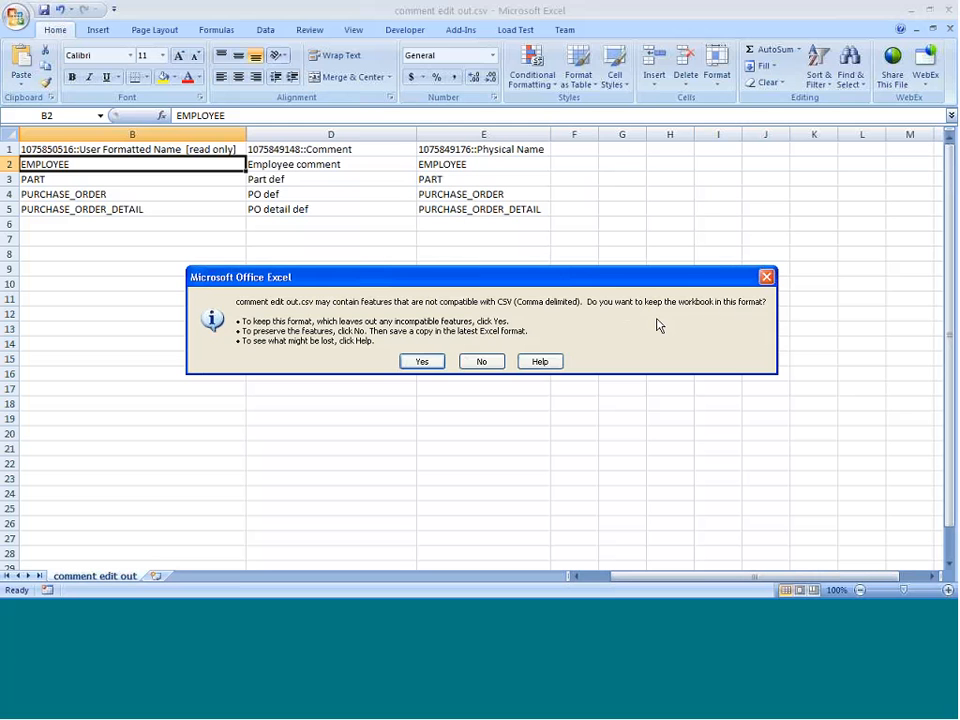
key("Return")
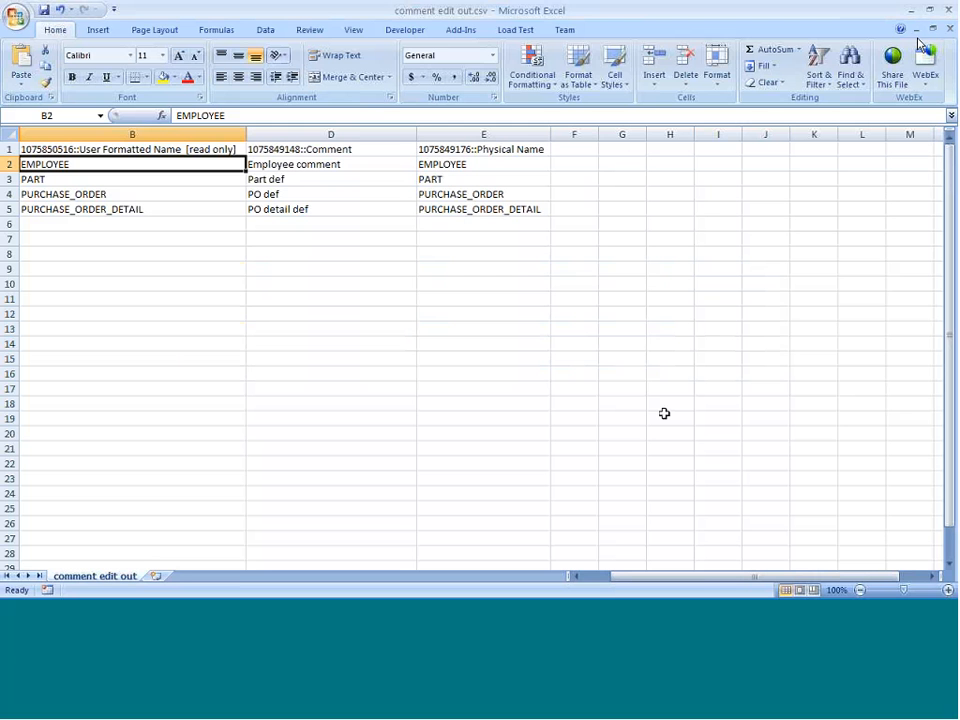
Step: Close "comment edit out.csv" with its changes saved, and switch to CA ERwin DM
left_click(949, 29)
left_click(422, 350)
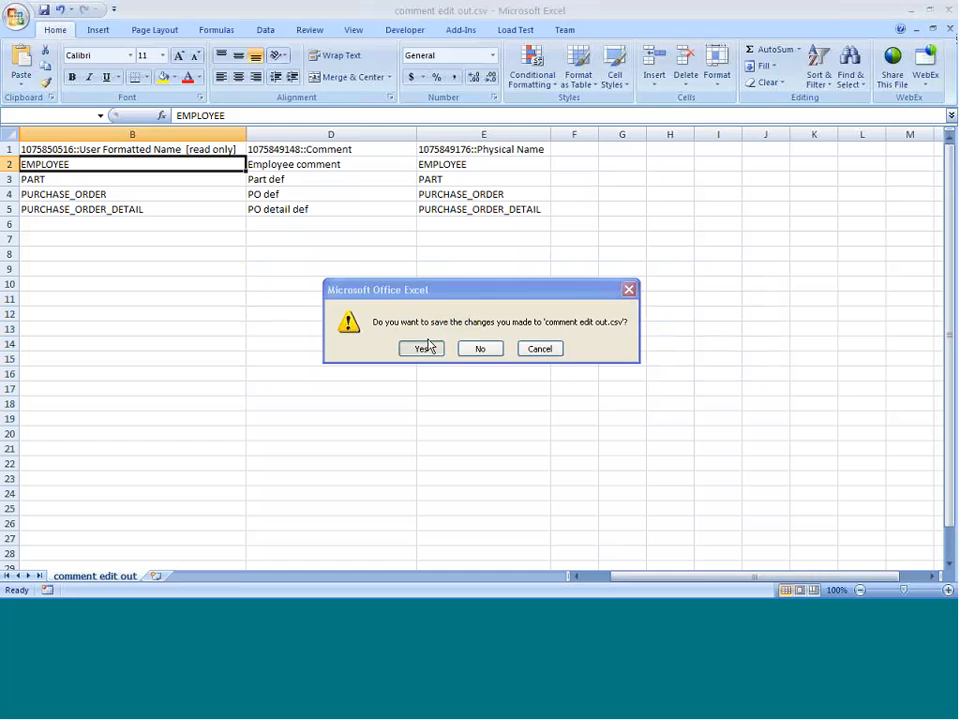
key("Return")
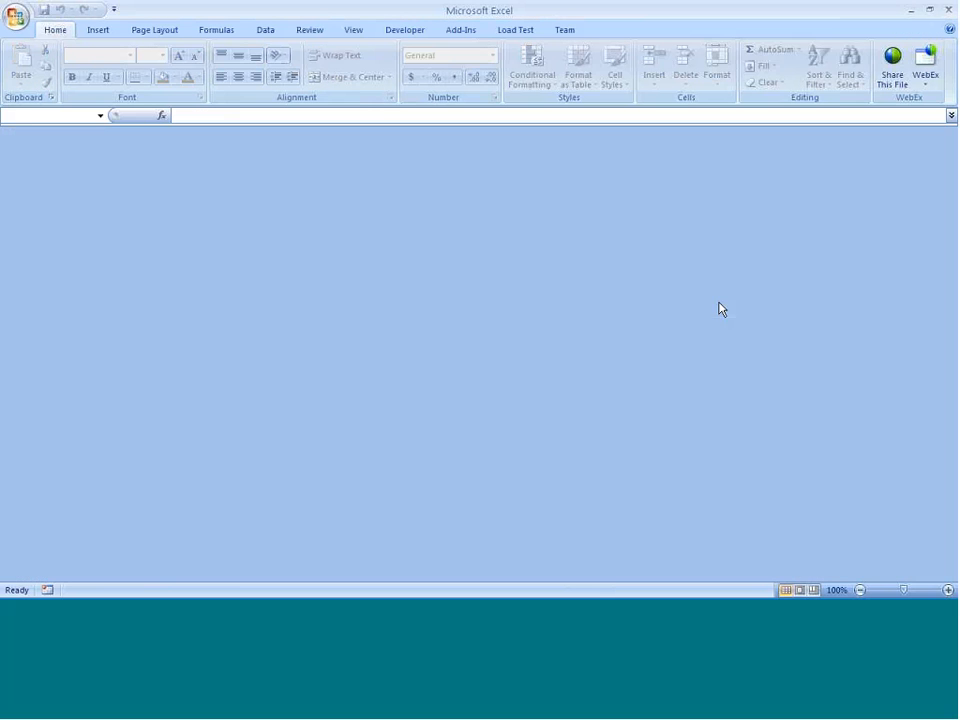
left_click(911, 10)
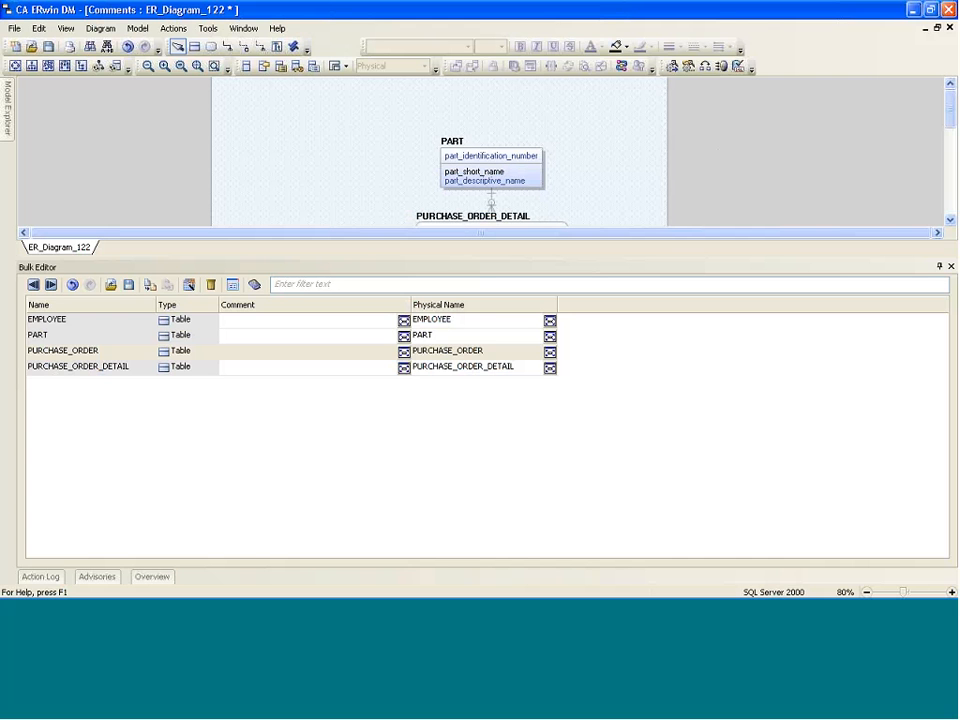
Step: Import "comment edit out.csv" from the desktop into the Bulk Editor
left_click(112, 286)
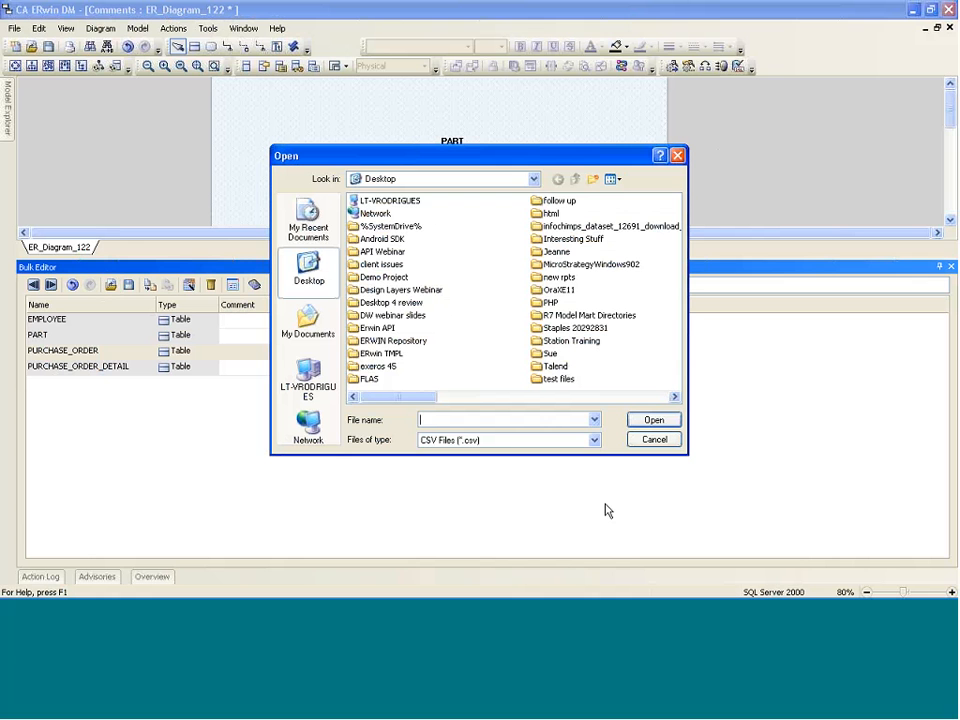
type("comm")
key("Down")
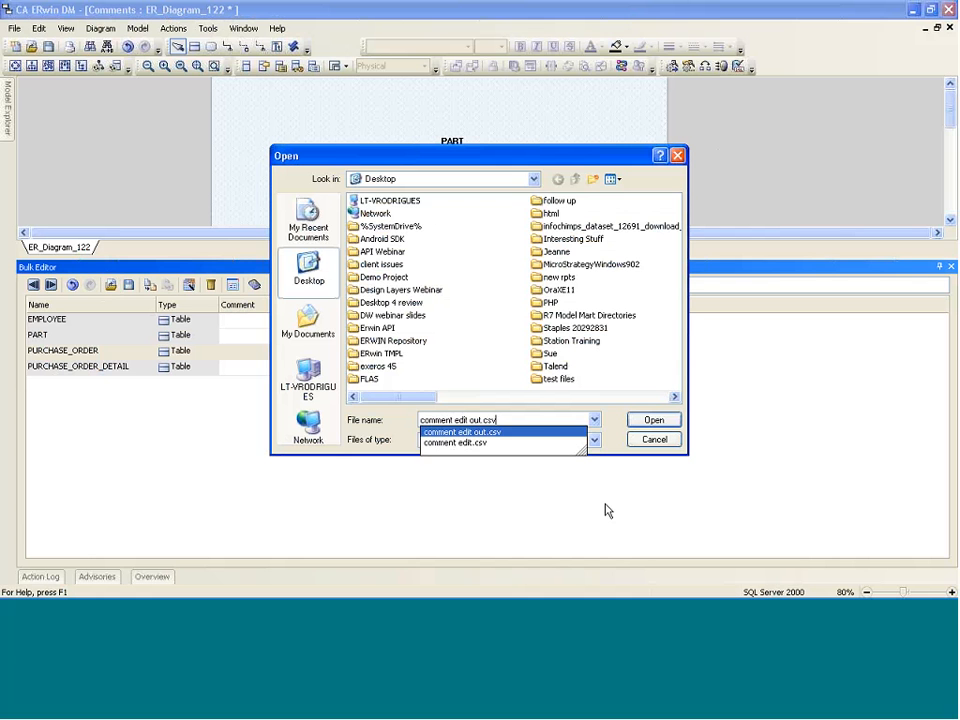
key("Return")
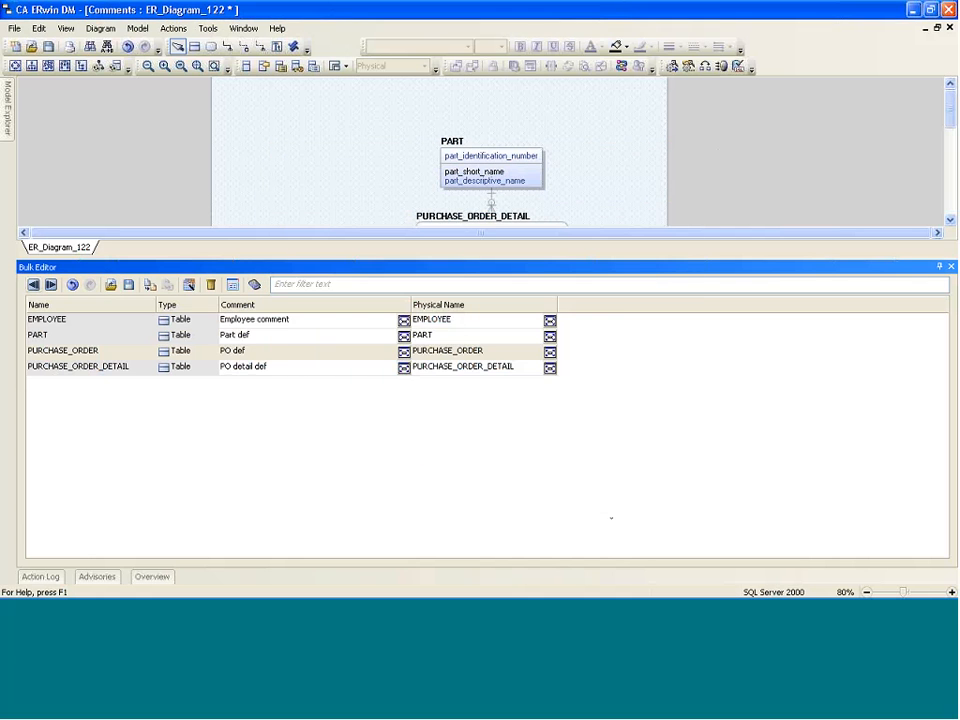
Step: Go through the table rows in the Bulk Editor to check their imported comments
left_click(285, 321)
left_click(285, 337)
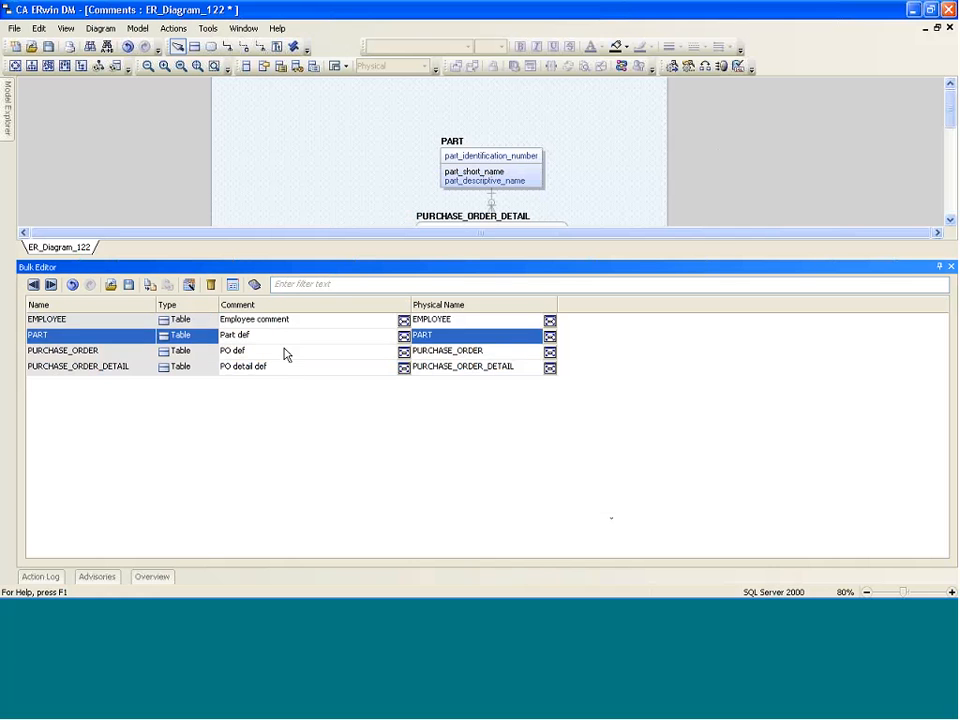
left_click(286, 368)
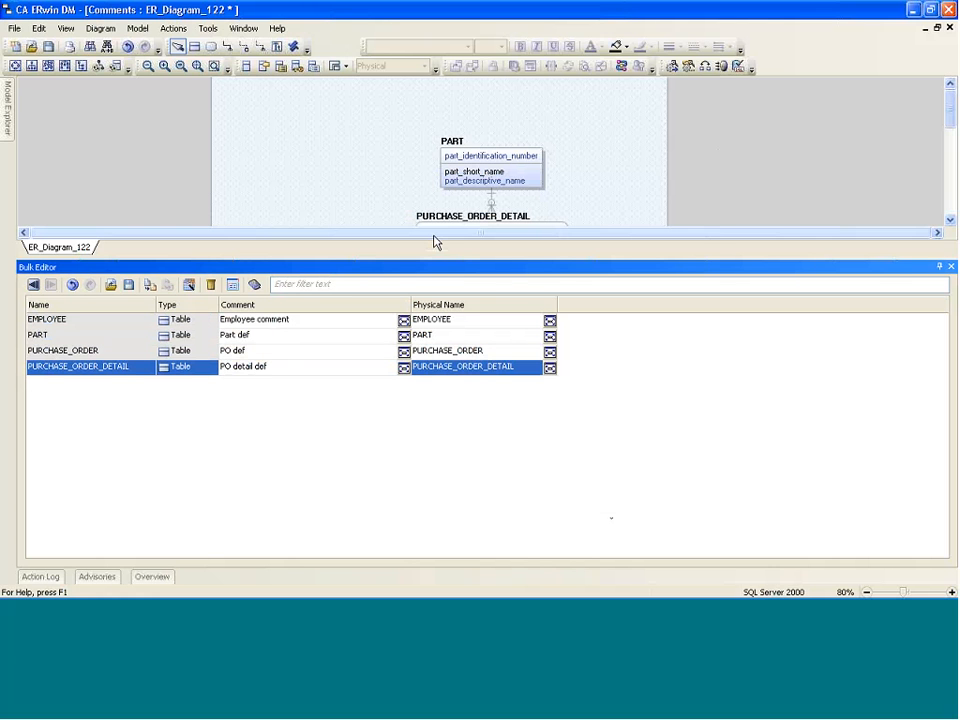
Step: View the comment in the PART table's properties from the diagram, and leave the table editor without changes
right_click(514, 165)
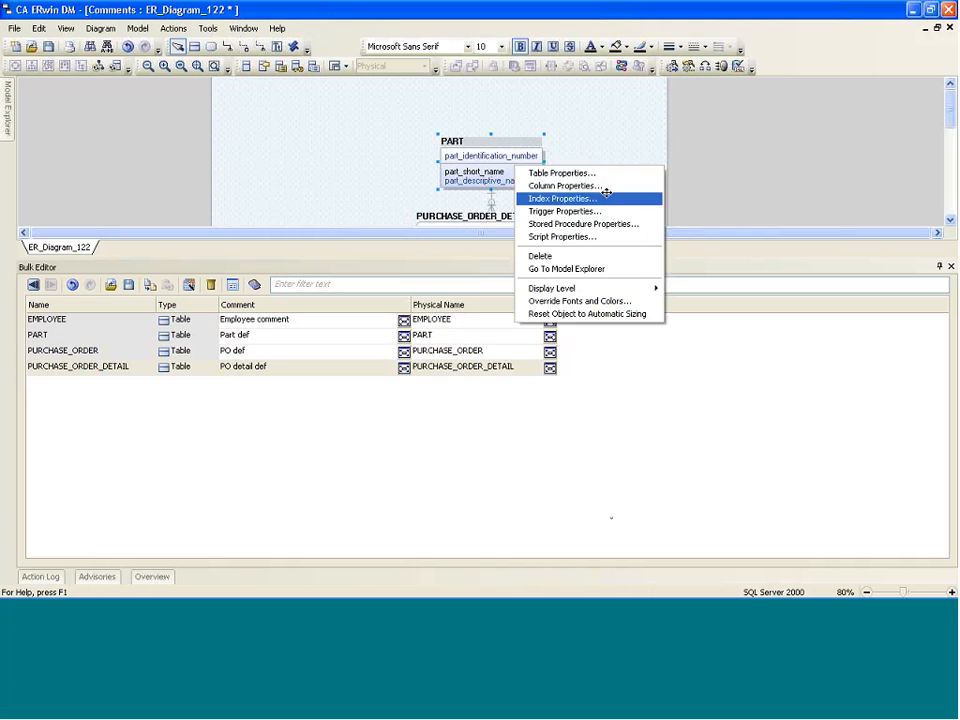
left_click(606, 193)
left_click(651, 66)
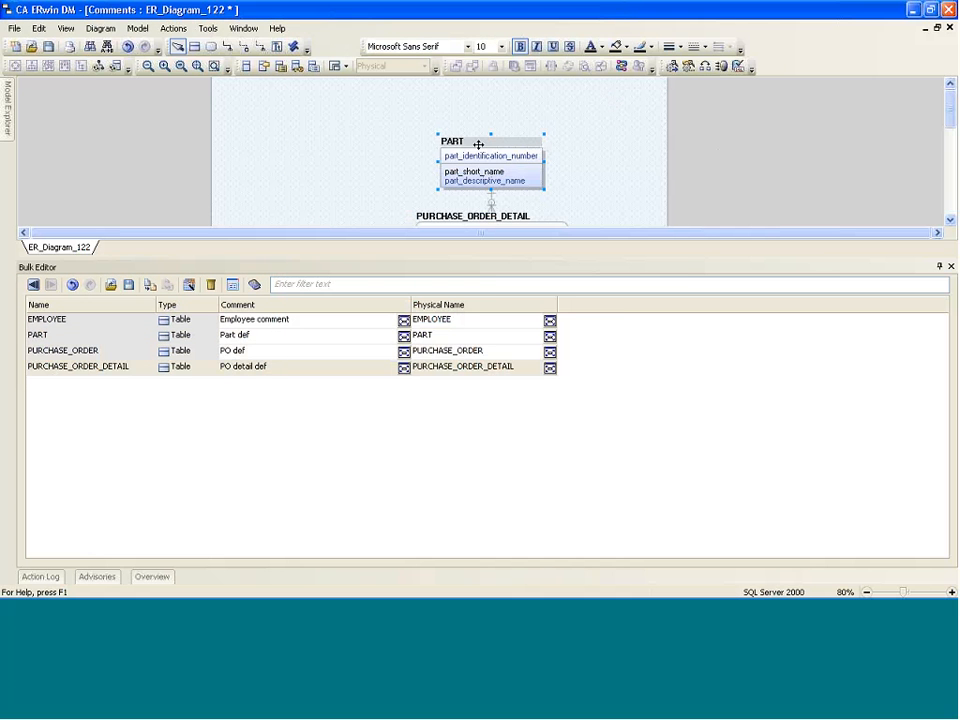
right_click(478, 145)
left_click(545, 157)
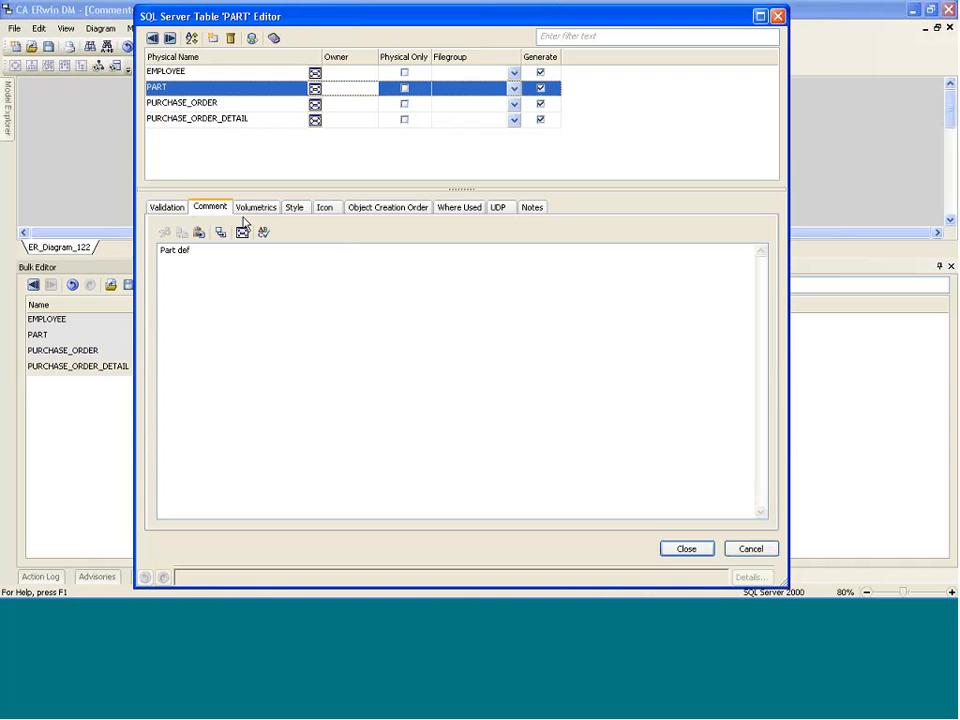
left_click_drag(213, 248, 131, 248)
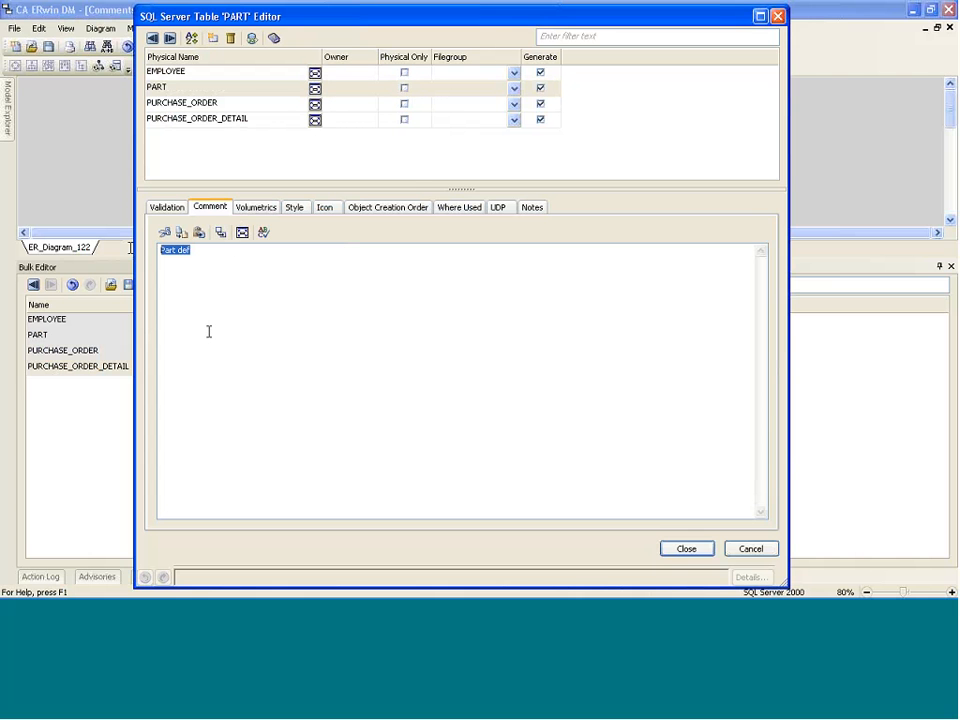
left_click(750, 549)
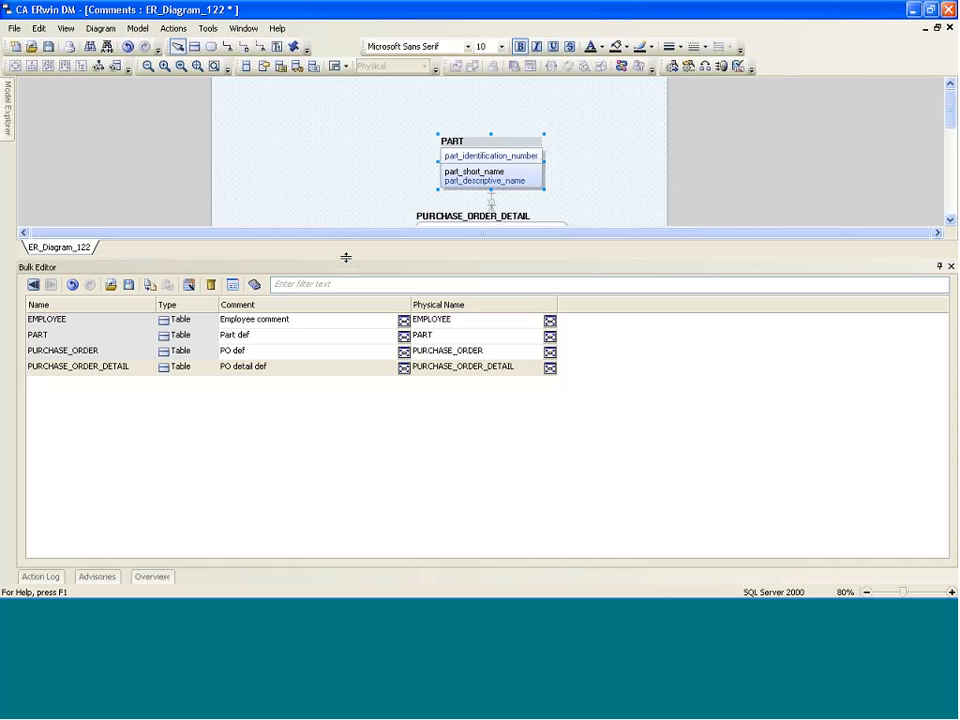
Step: Give the diagram more room, and undo and redo the import of the table comments in the Bulk Editor
left_click_drag(345, 257, 343, 328)
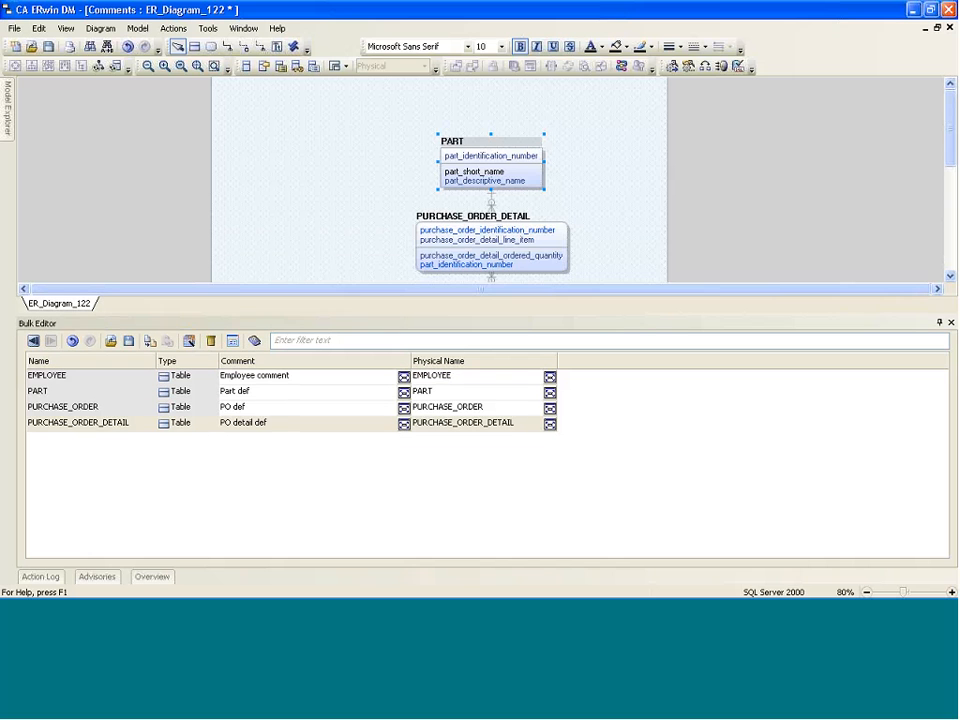
left_click(253, 394)
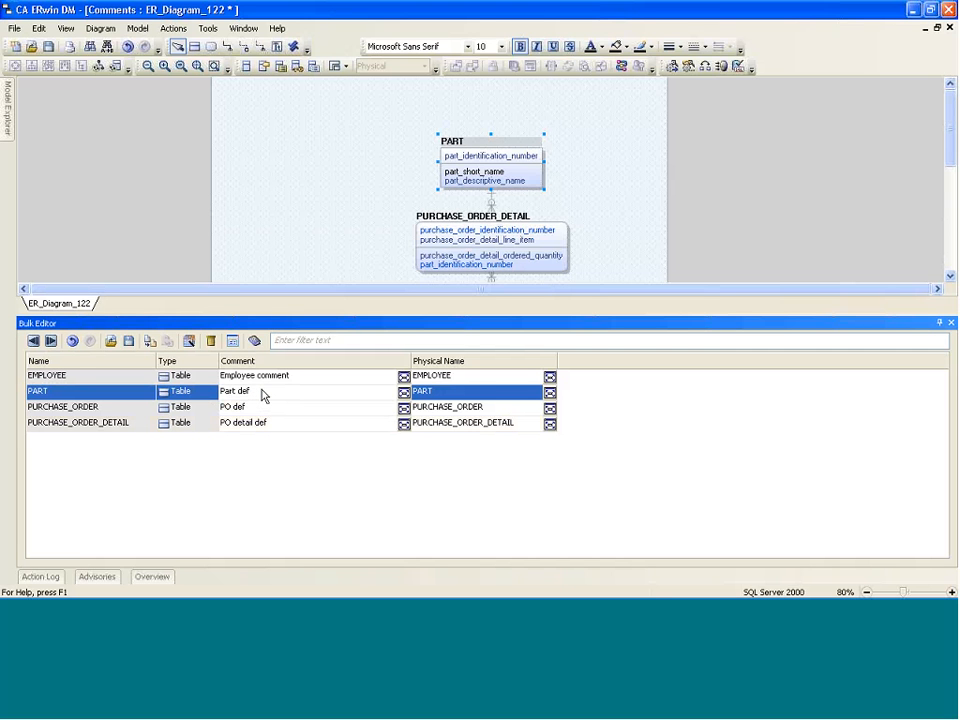
left_click(73, 341)
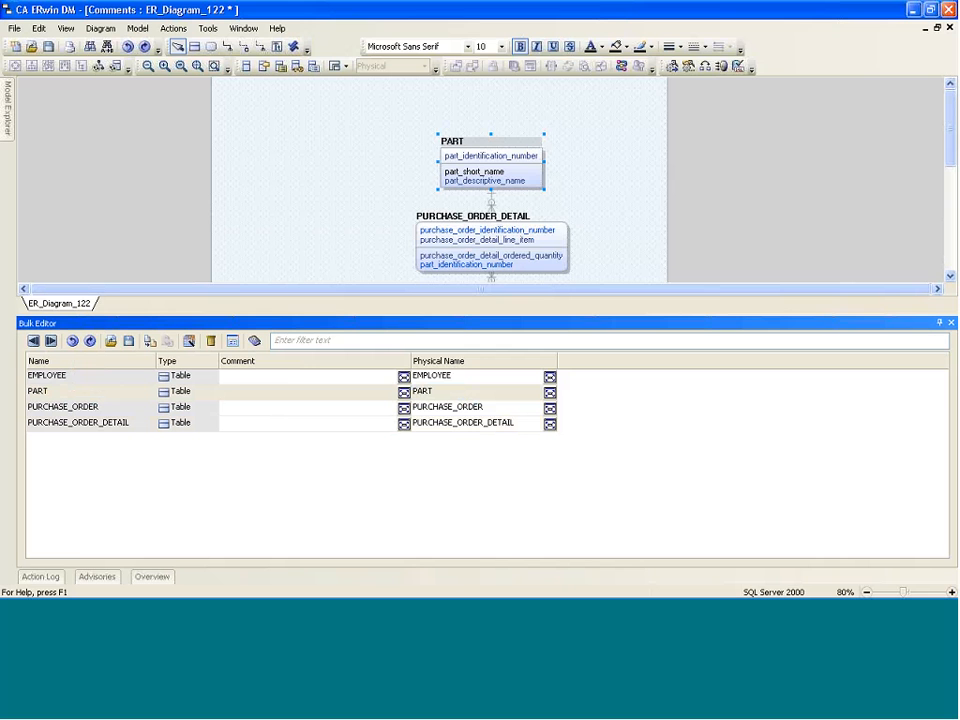
left_click(89, 341)
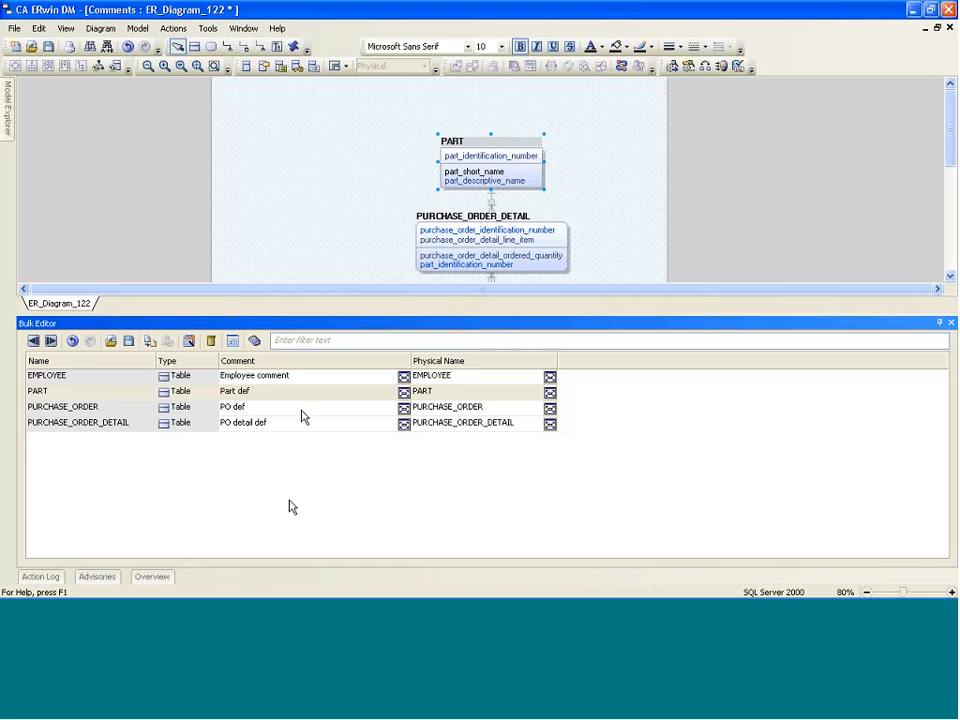
left_click_drag(347, 315, 347, 378)
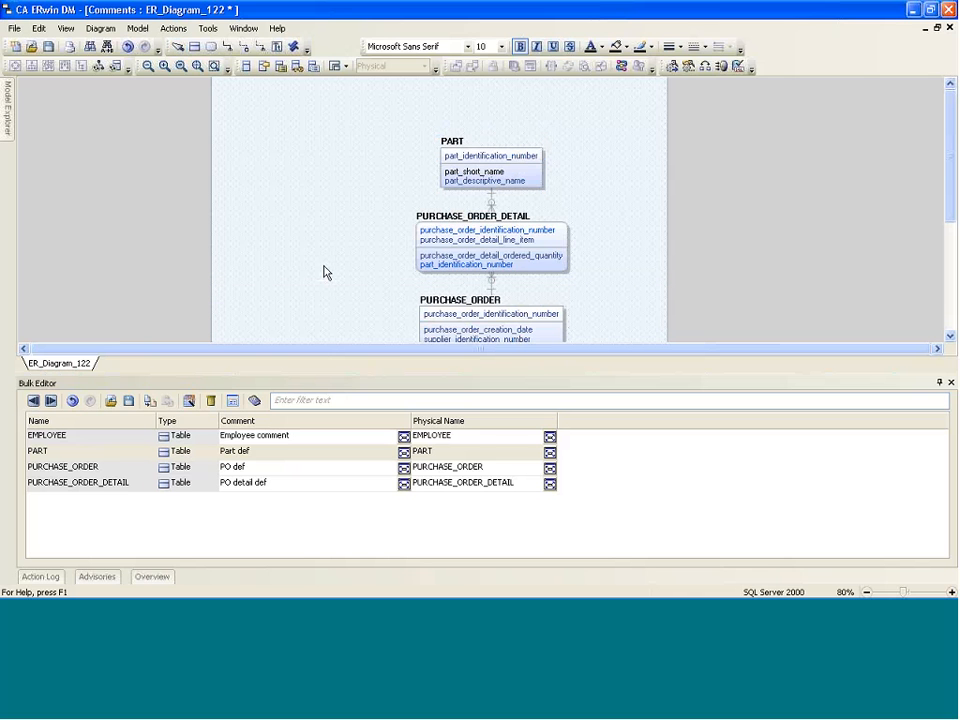
left_click(324, 266)
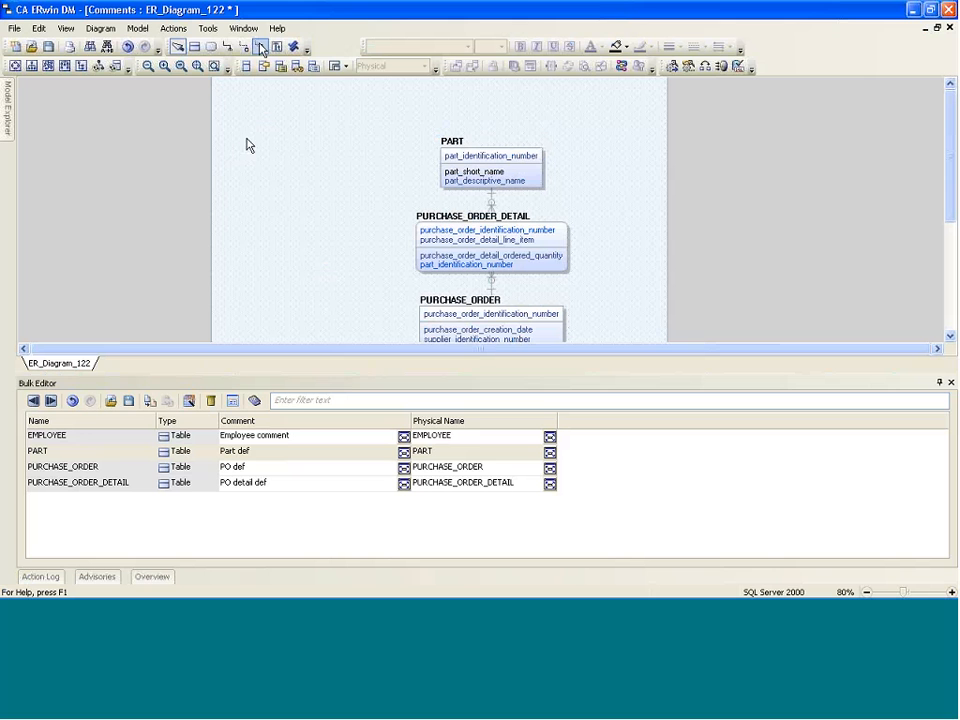
left_click(175, 28)
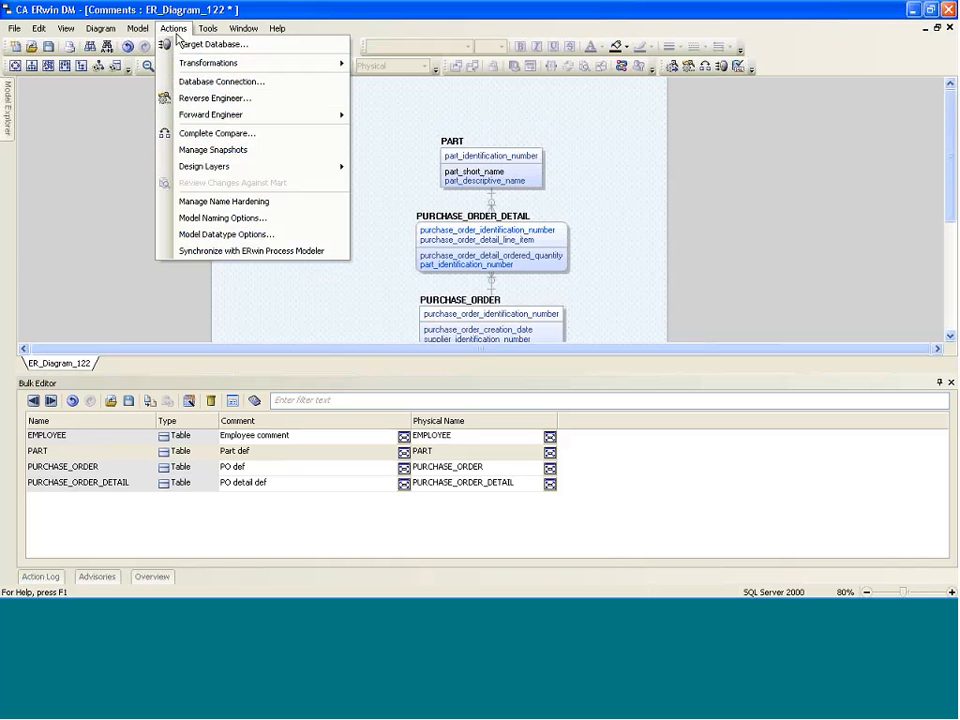
mouse_move(140, 28)
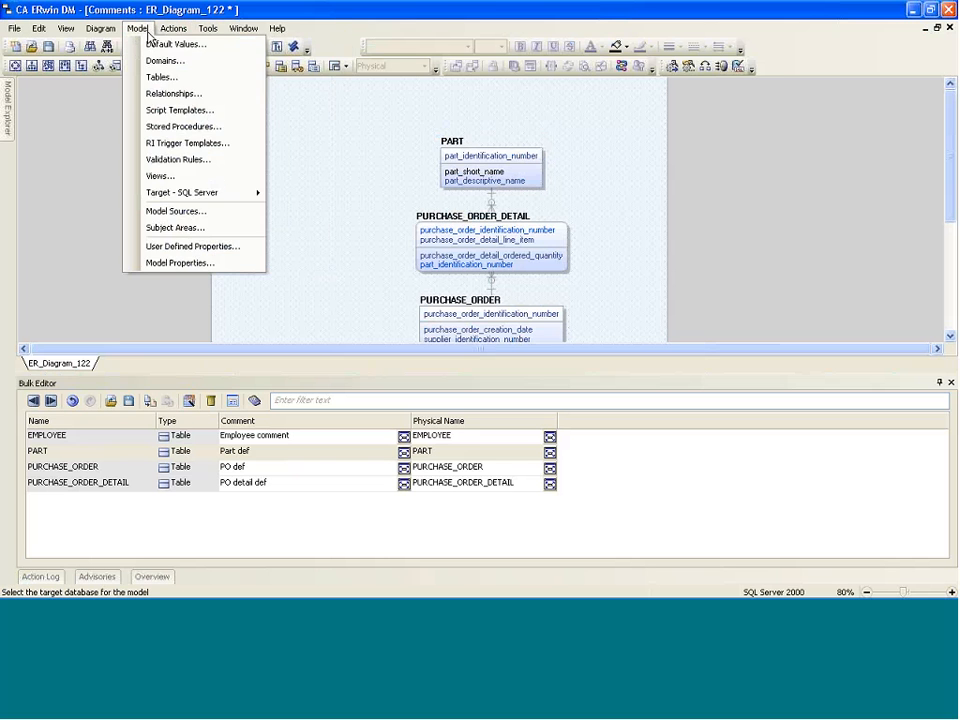
left_click(448, 8)
Step: Minimize the Comments model, bring up the Oracle XE model maximized, and enlarge its Bulk Editor area
left_click(921, 28)
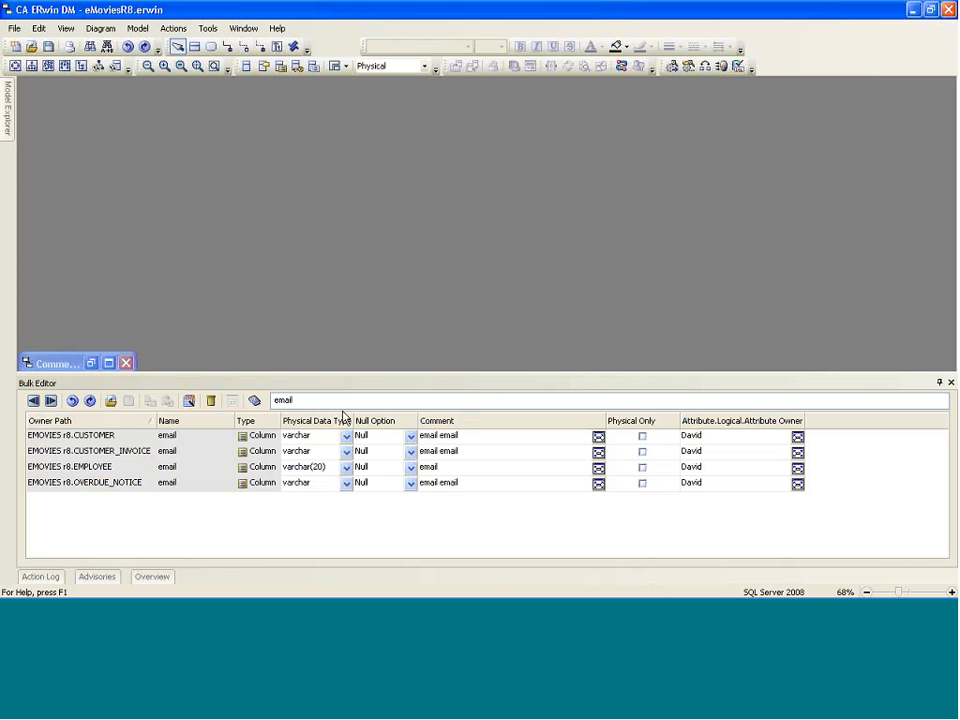
left_click_drag(341, 375, 355, 470)
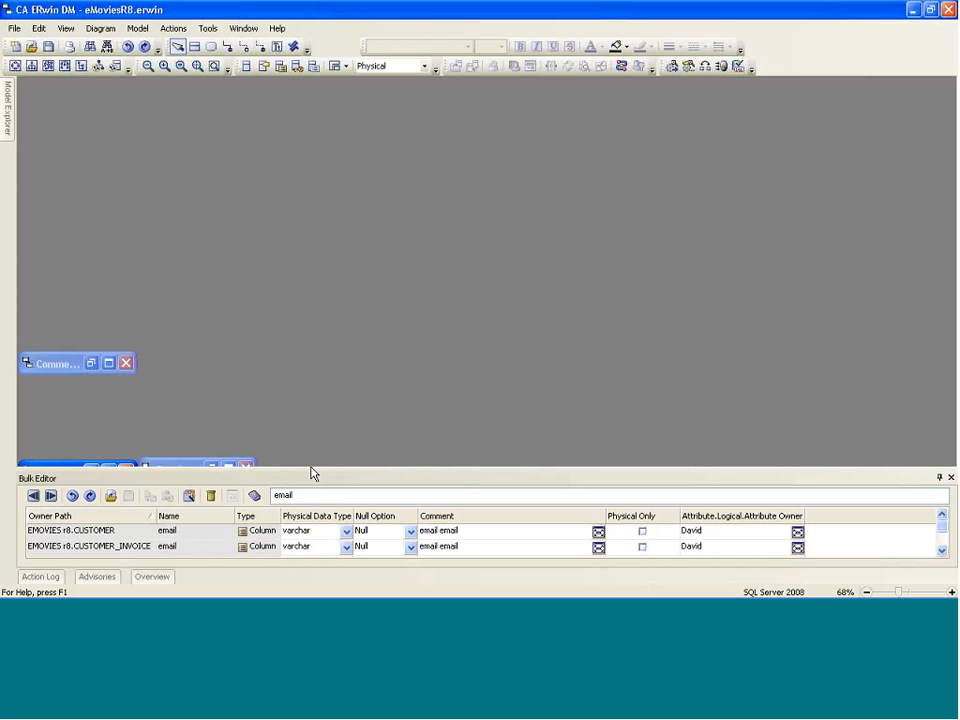
left_click_drag(311, 467, 315, 497)
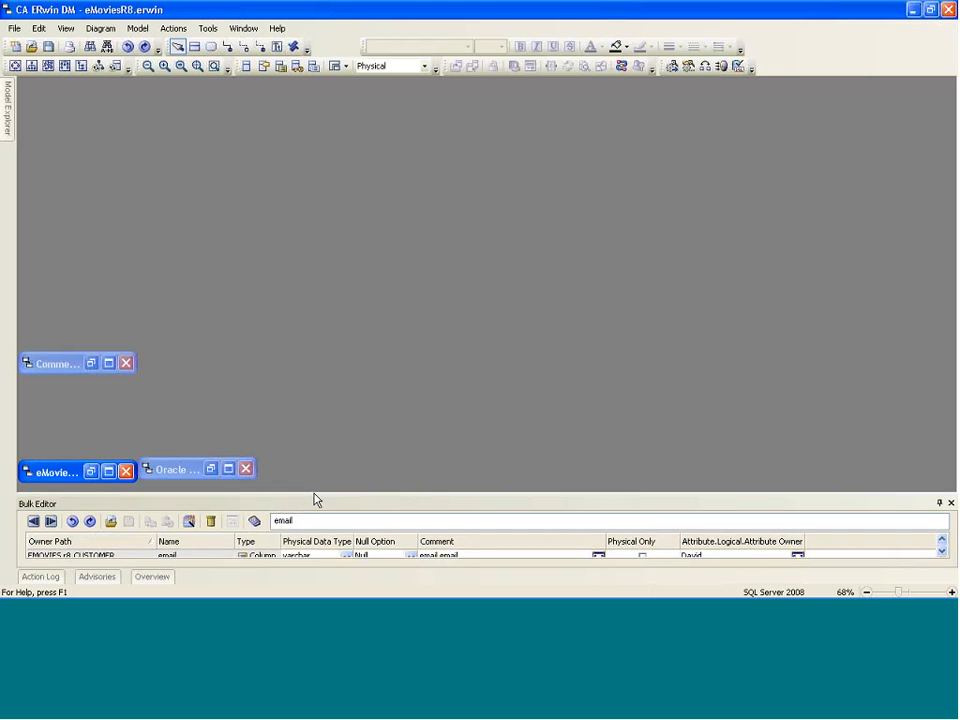
left_click(233, 469)
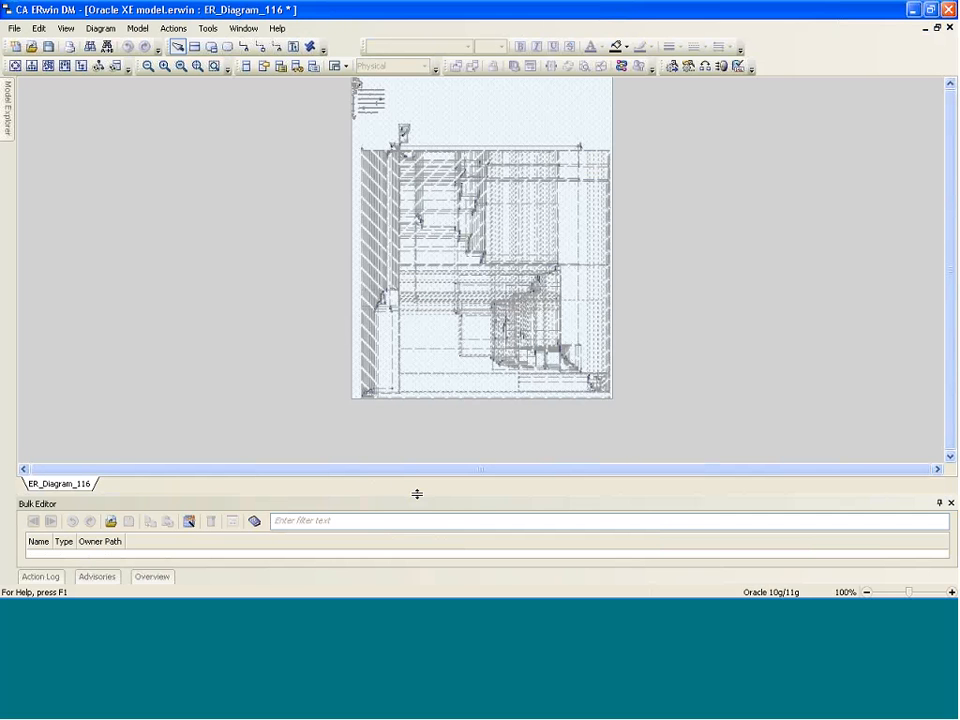
left_click_drag(416, 495, 454, 368)
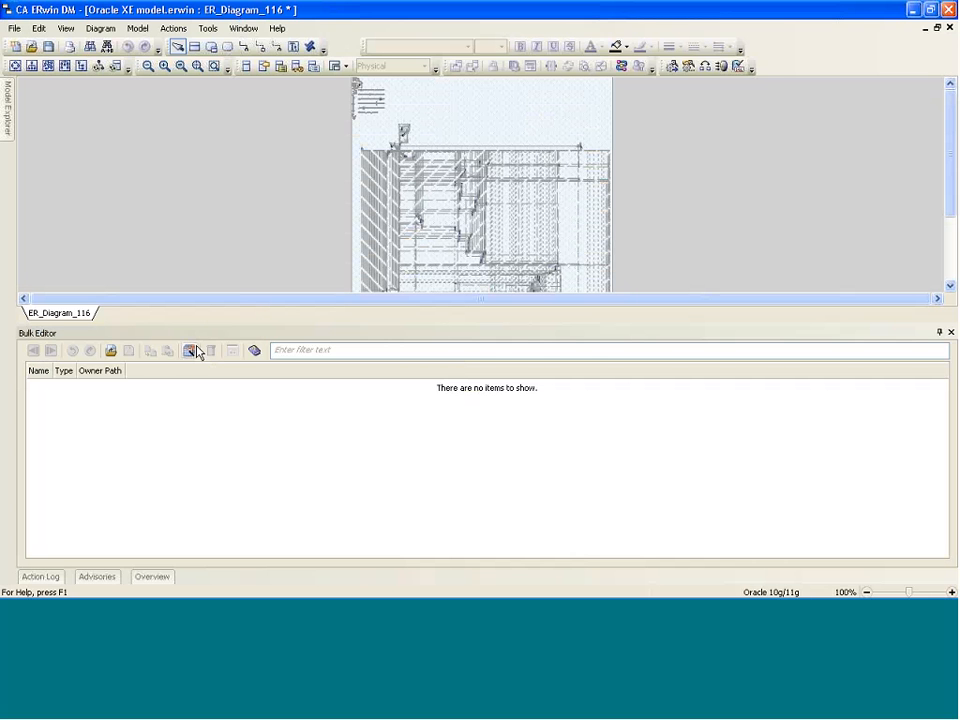
Step: Start the Bulk Editor Wizard for the Oracle XE model and choose Physical Storage Objects as the object type
left_click(197, 349)
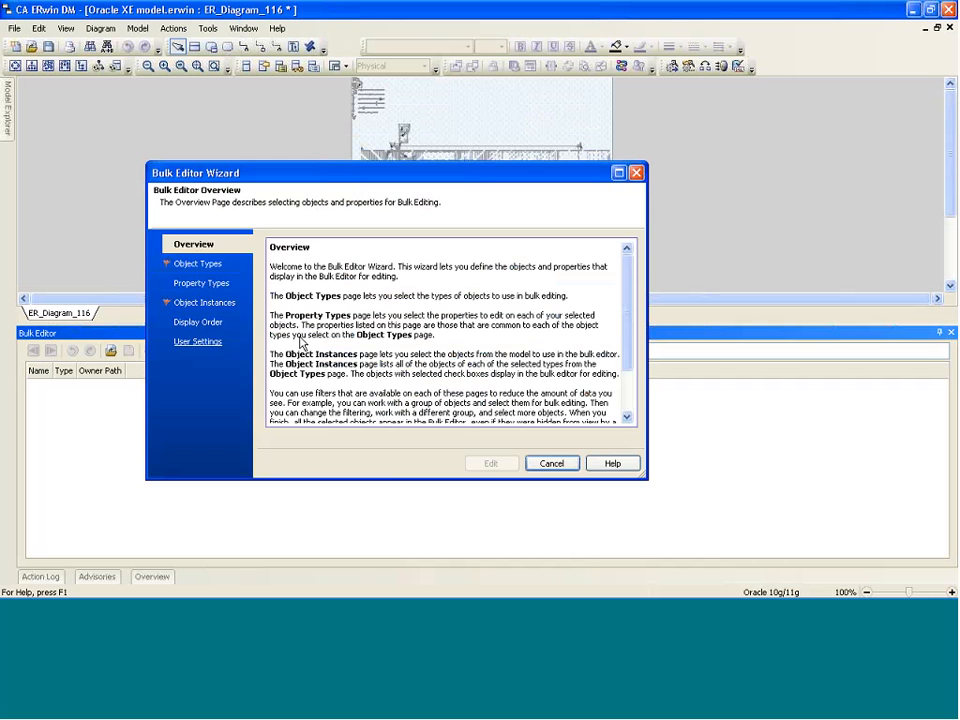
left_click(197, 263)
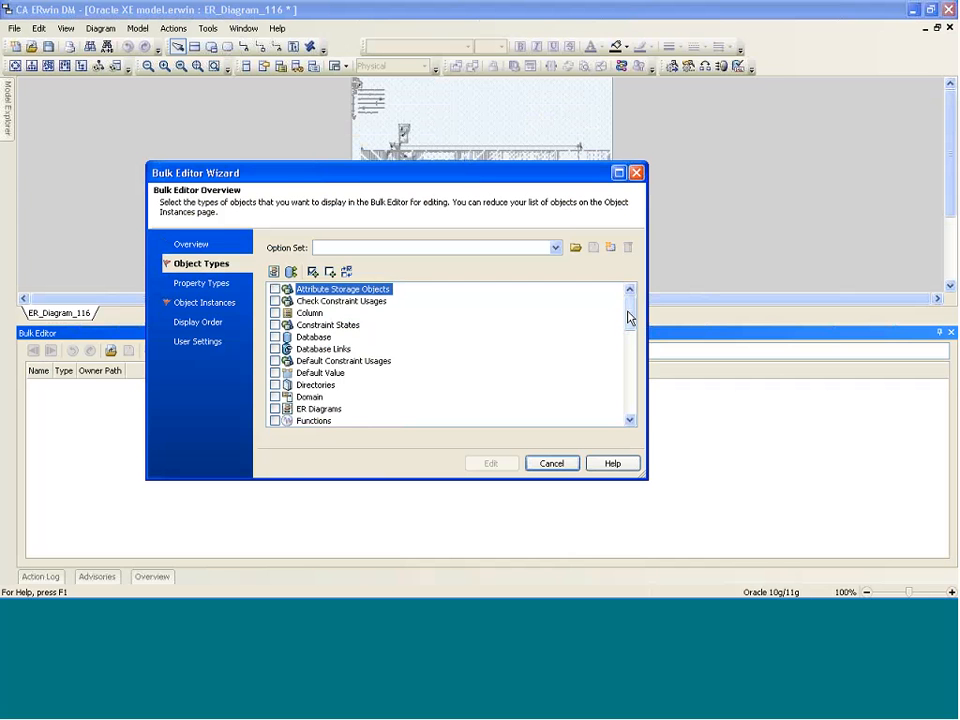
left_click_drag(628, 317, 619, 375)
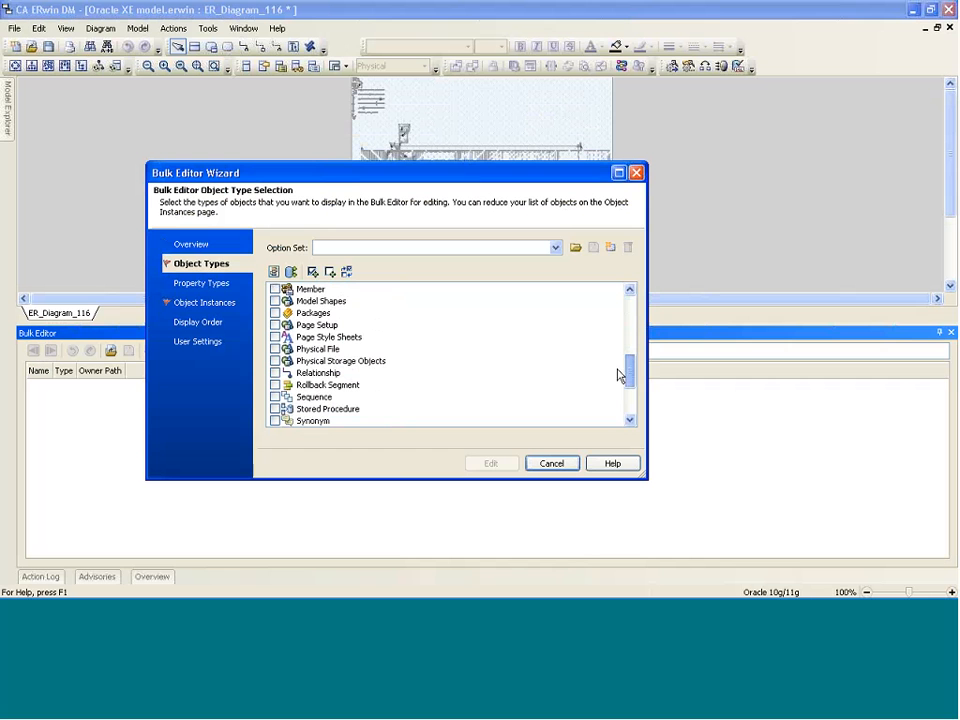
left_click(275, 361)
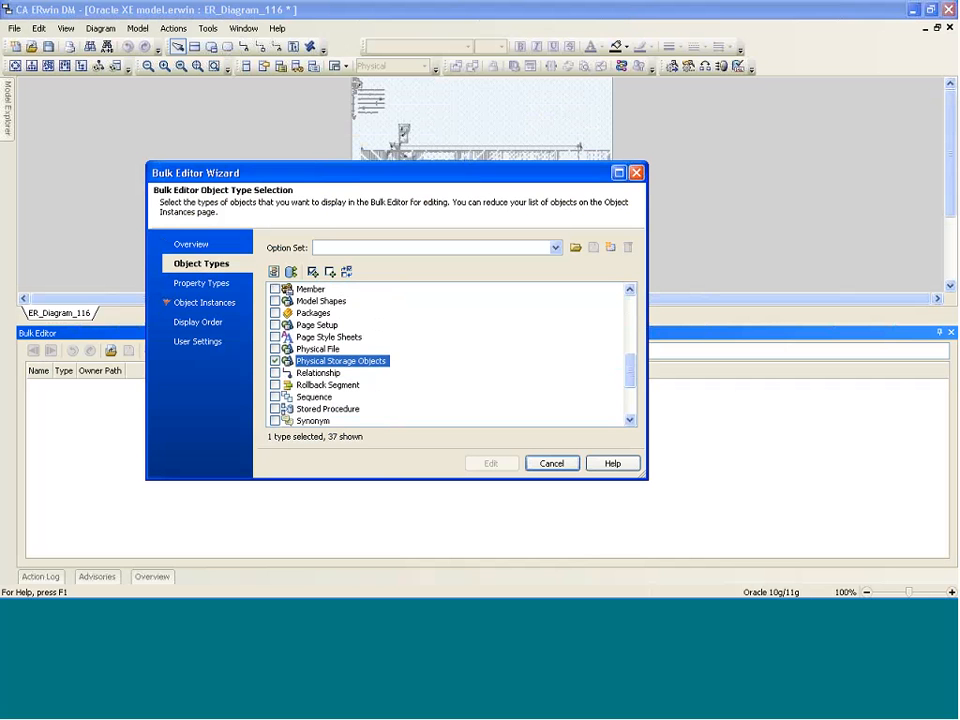
Step: Choose Oracle Tablespace, Percent Free and Percent Increase as property types for the physical storage objects
left_click(190, 286)
left_click_drag(627, 328, 628, 367)
left_click(275, 361)
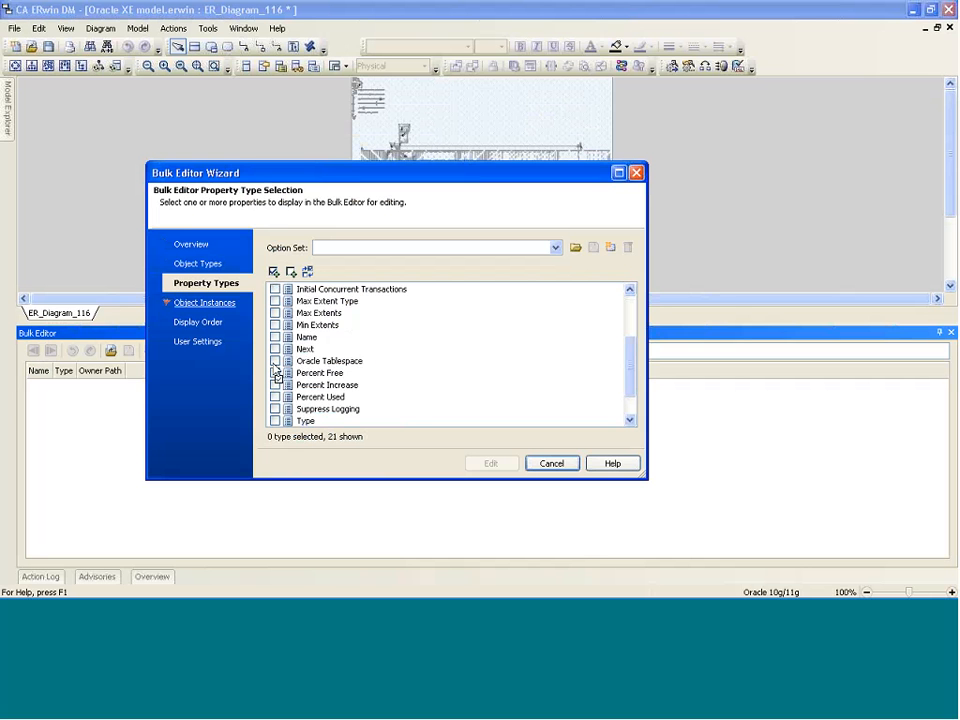
left_click_drag(628, 364, 628, 381)
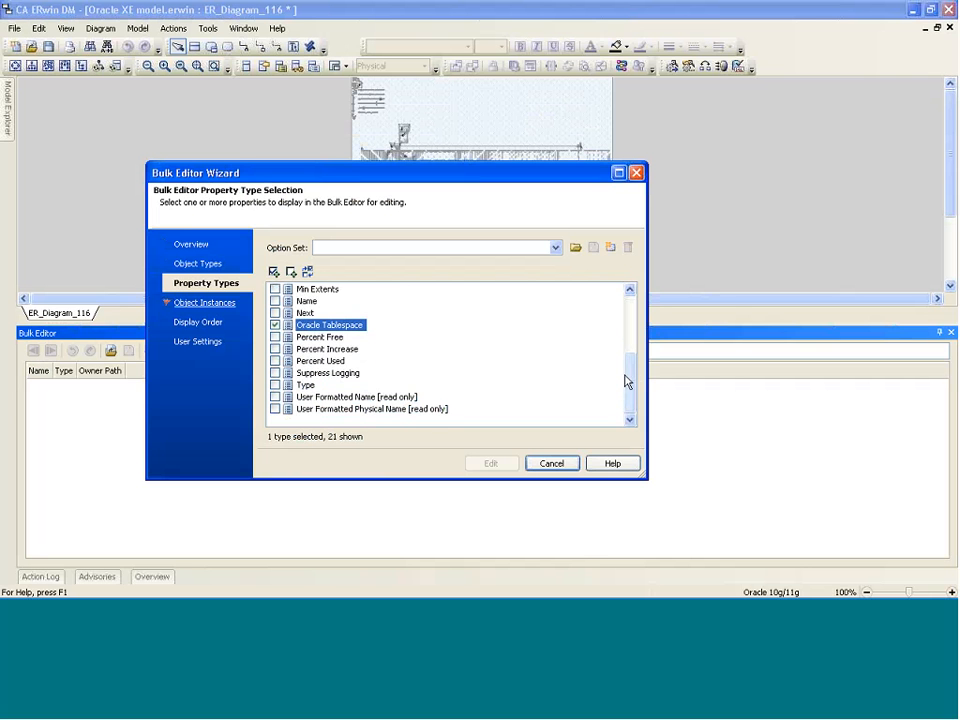
left_click(308, 347)
left_click(305, 349)
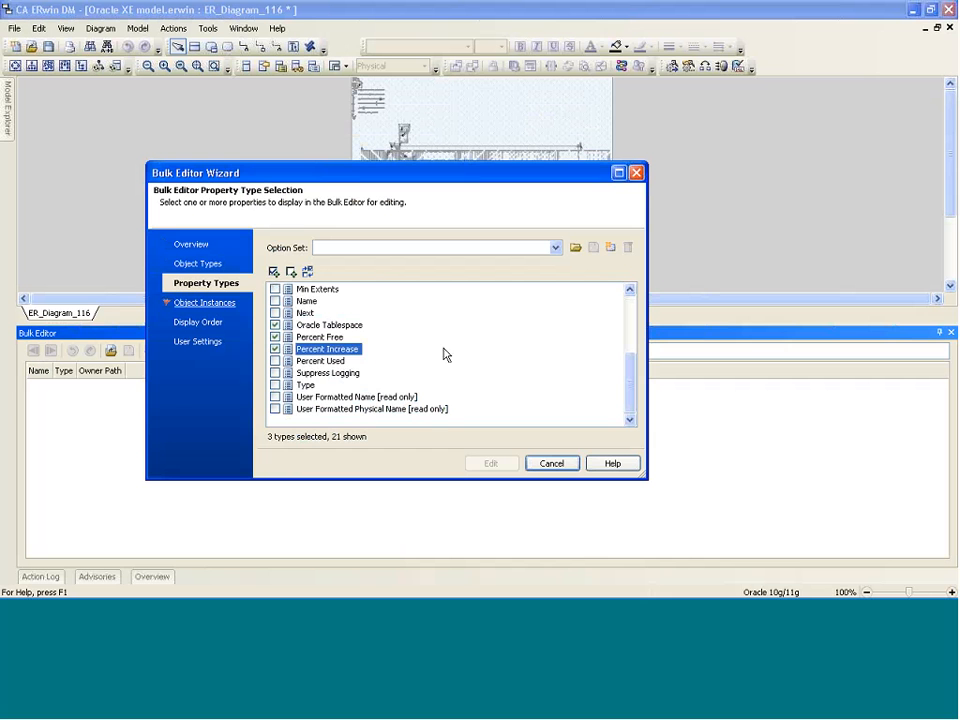
Step: Add Min Extents, Max Extents and Initial to the selected property types
left_click_drag(628, 388, 630, 357)
left_click(276, 349)
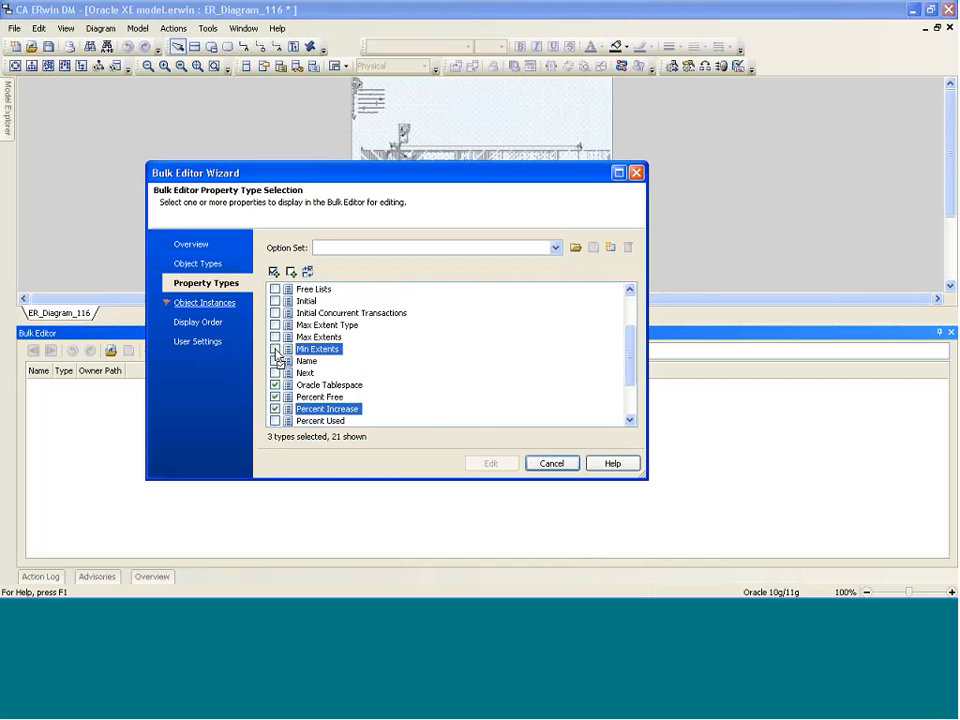
left_click(276, 337)
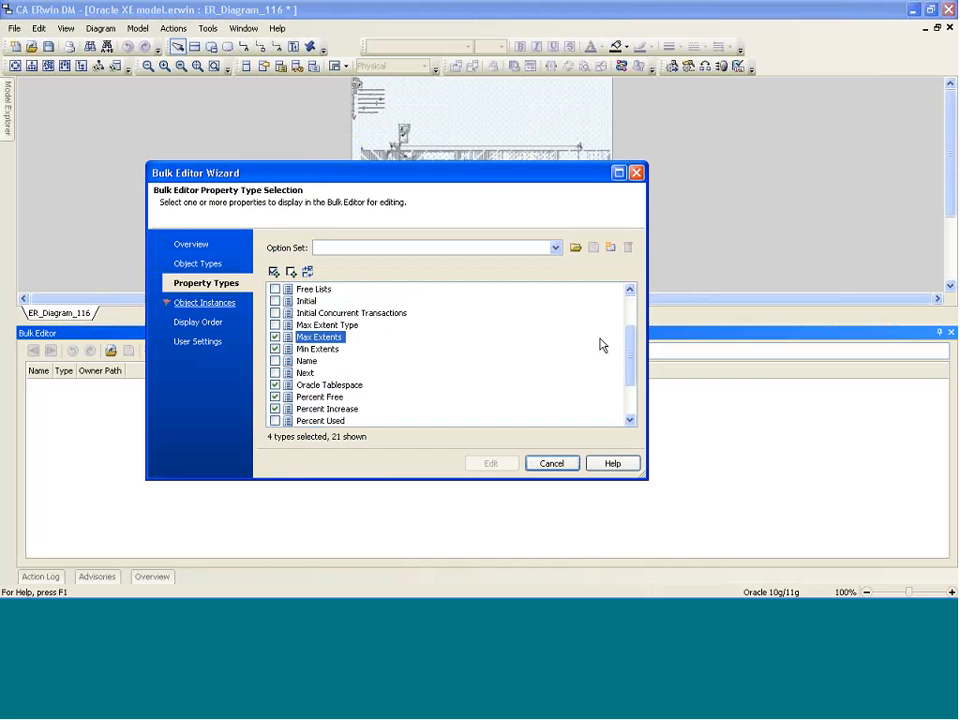
left_click(276, 301)
left_click_drag(634, 364, 634, 336)
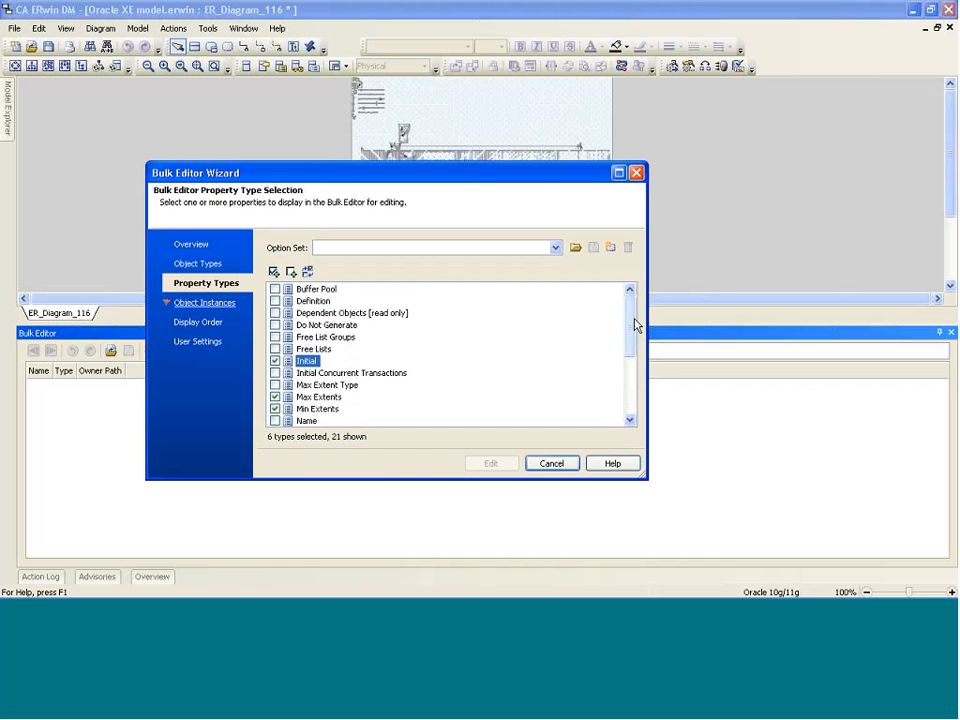
left_click_drag(634, 323, 634, 358)
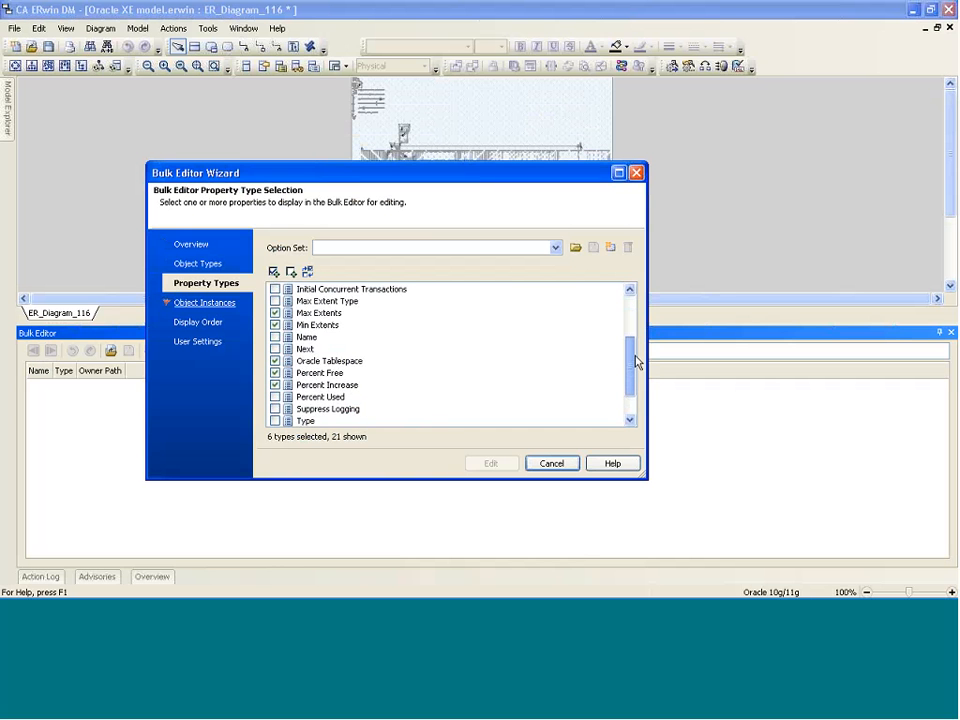
left_click(276, 337)
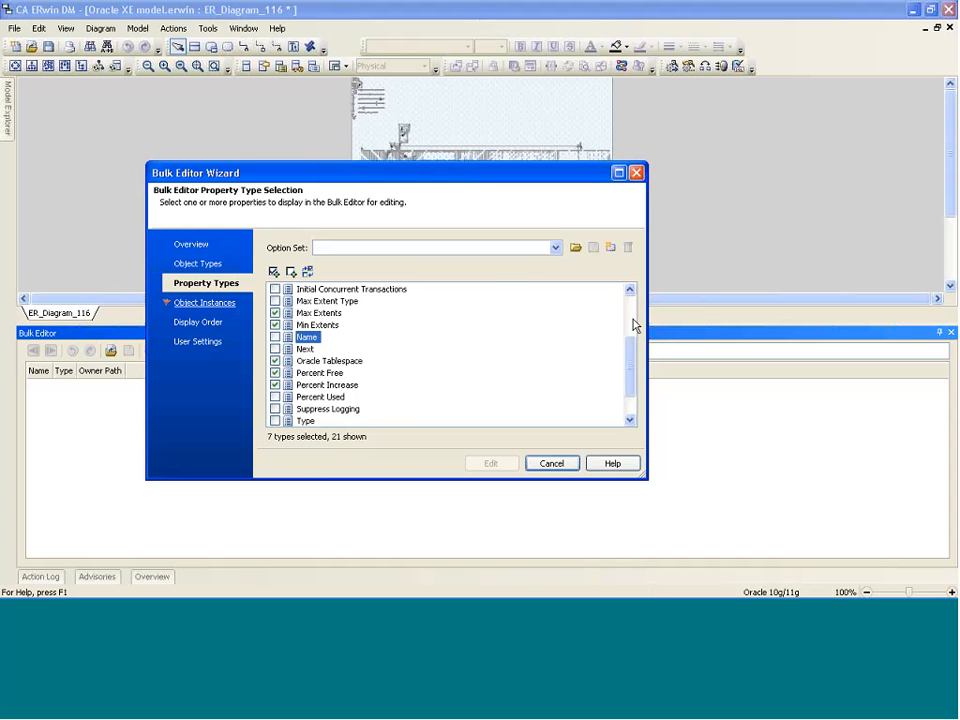
scroll(632, 354, "down", 2)
Step: Select all physical storage object instances, and expand and collapse their list to check the selection
left_click(209, 306)
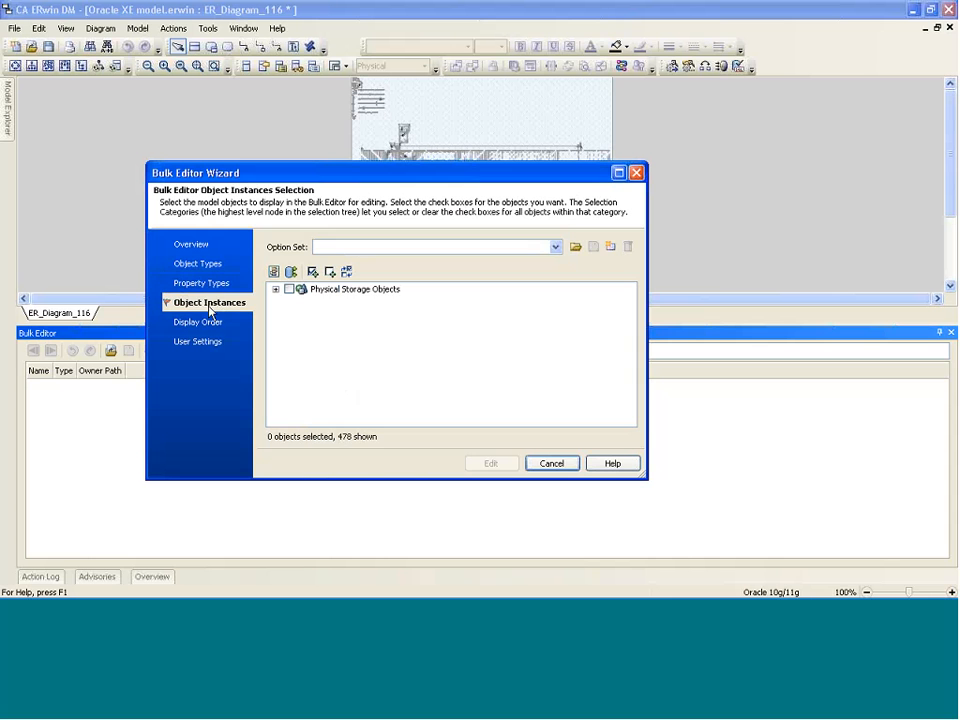
left_click(289, 290)
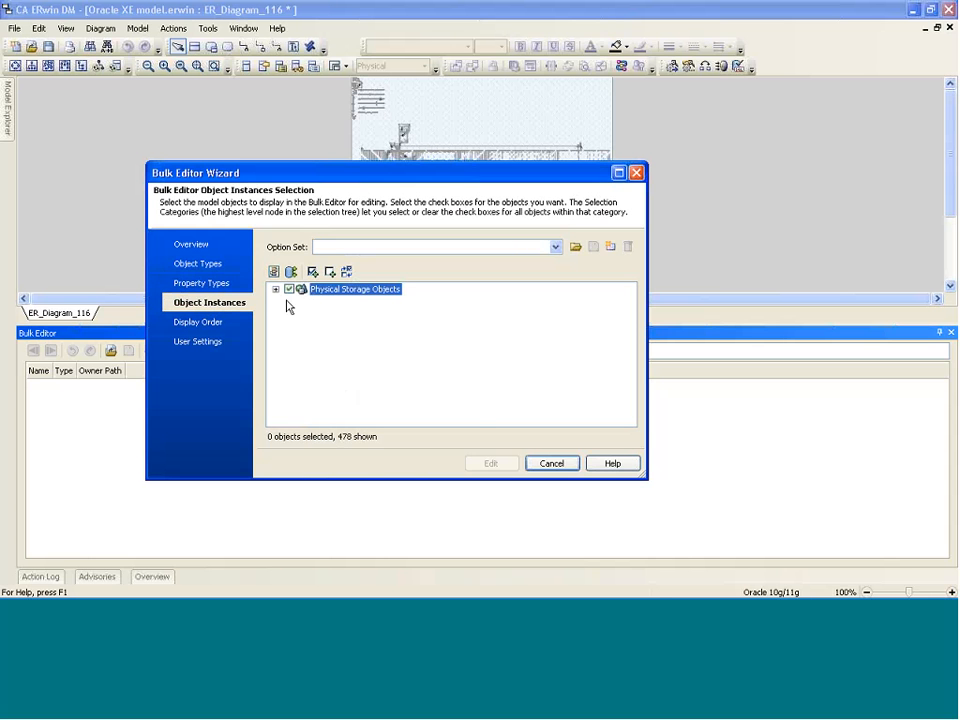
left_click(276, 290)
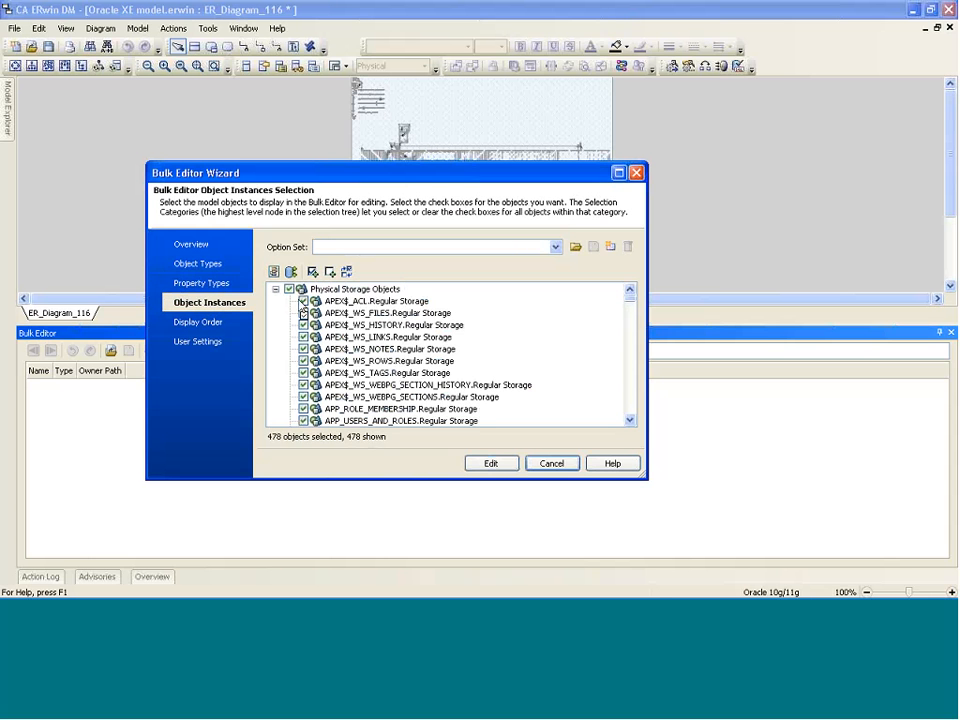
left_click(277, 290)
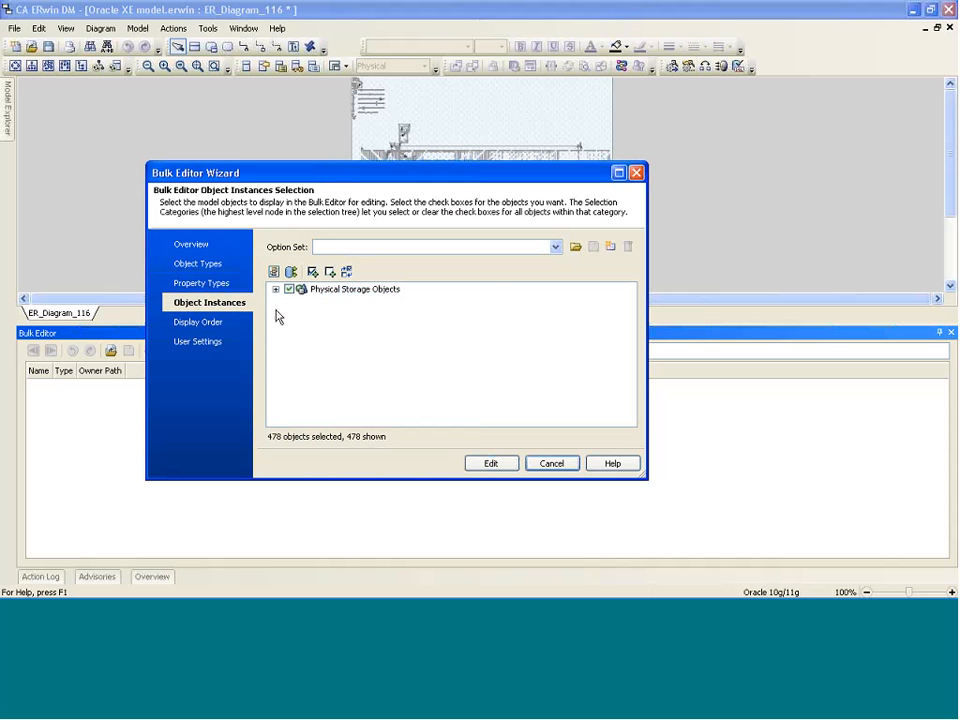
Step: Review the display order and user settings of the wizard, and load the selected storage objects into the Bulk Editor
left_click(198, 323)
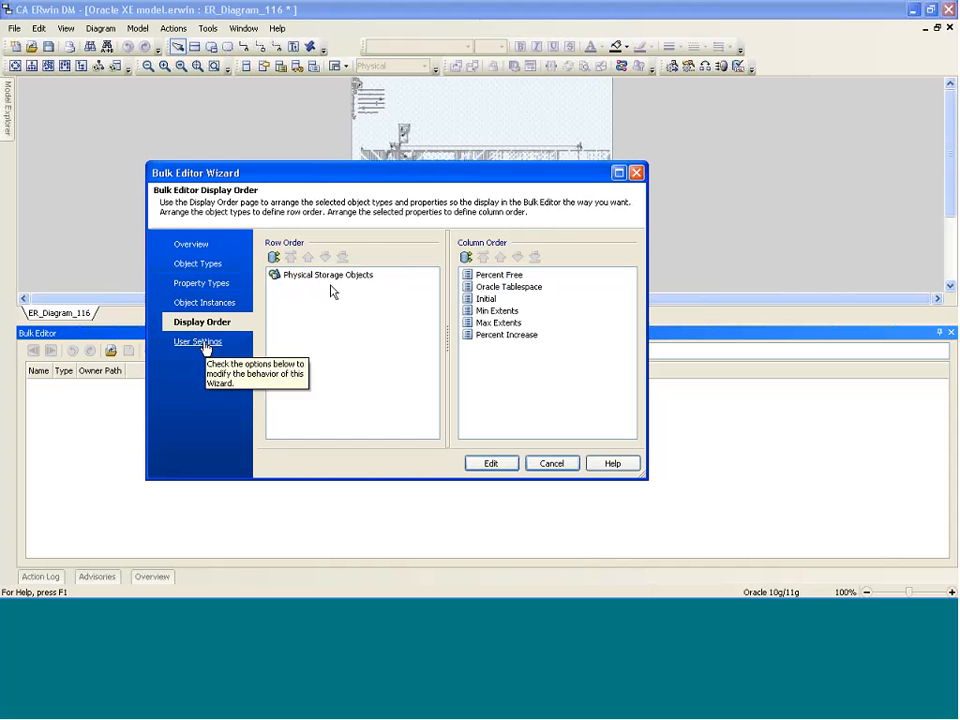
left_click(198, 344)
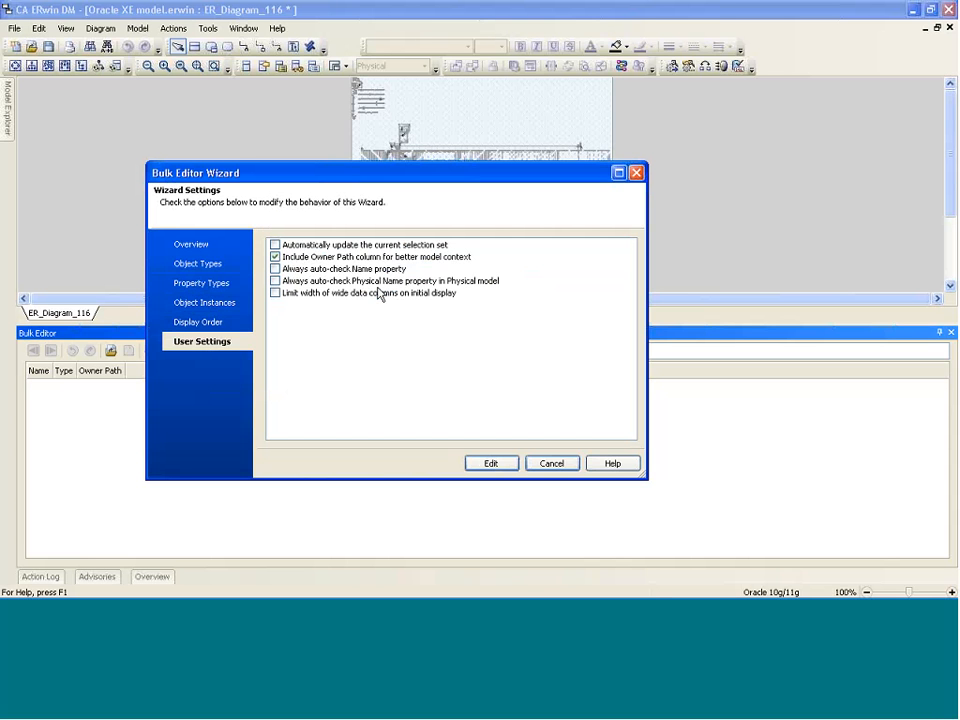
left_click_drag(443, 178, 463, 174)
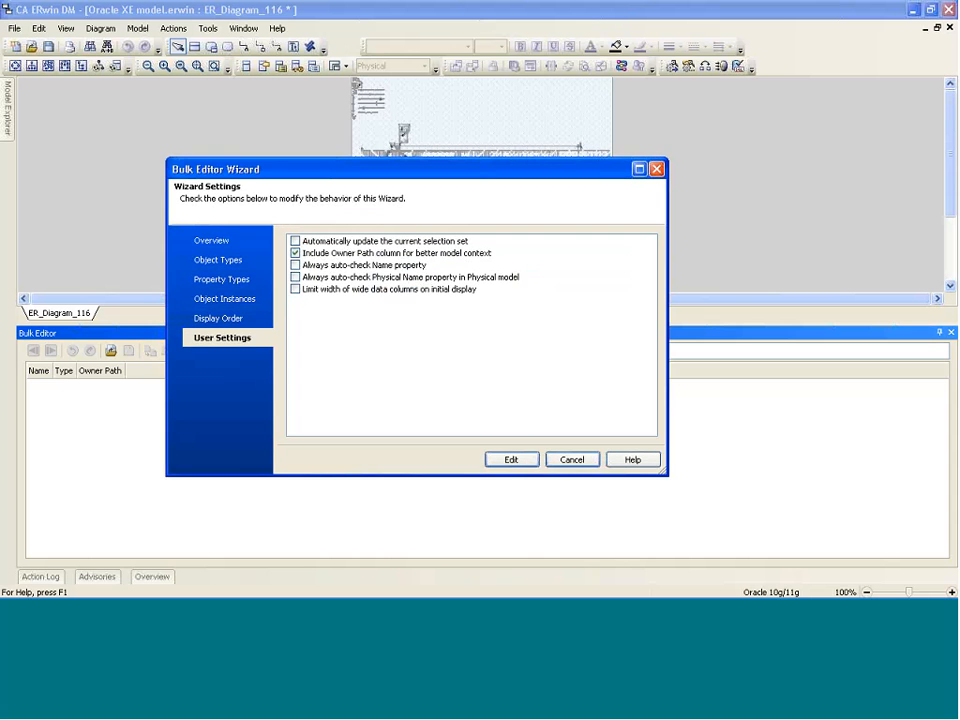
left_click(511, 461)
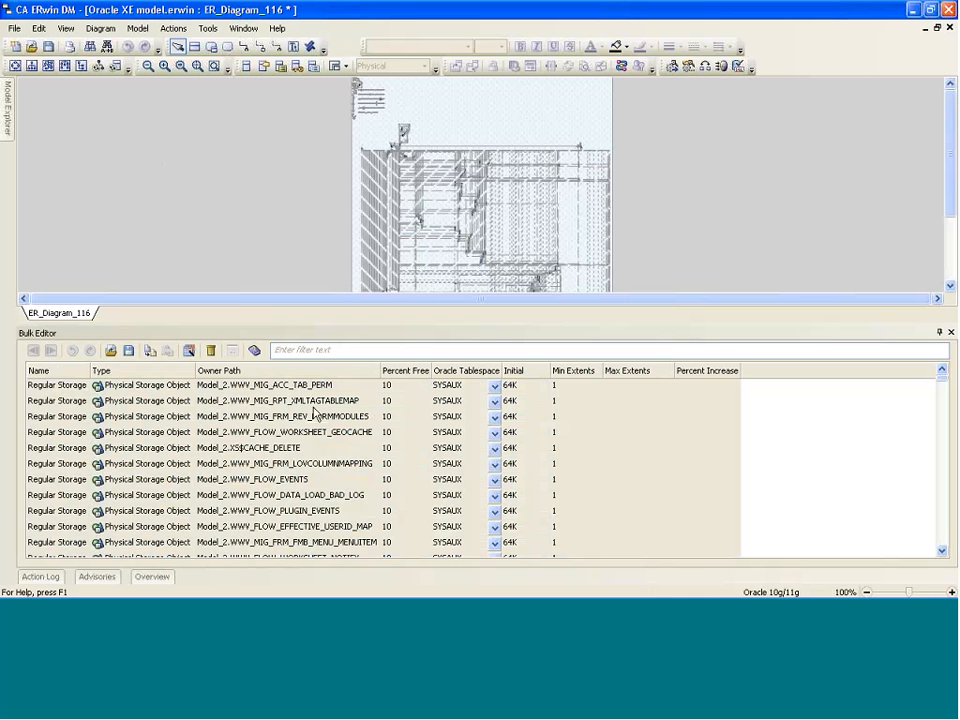
Step: Sort the storage objects by Owner Path and make Owner Path the first column of the grid
left_click(266, 374)
left_click_drag(266, 378, 45, 374)
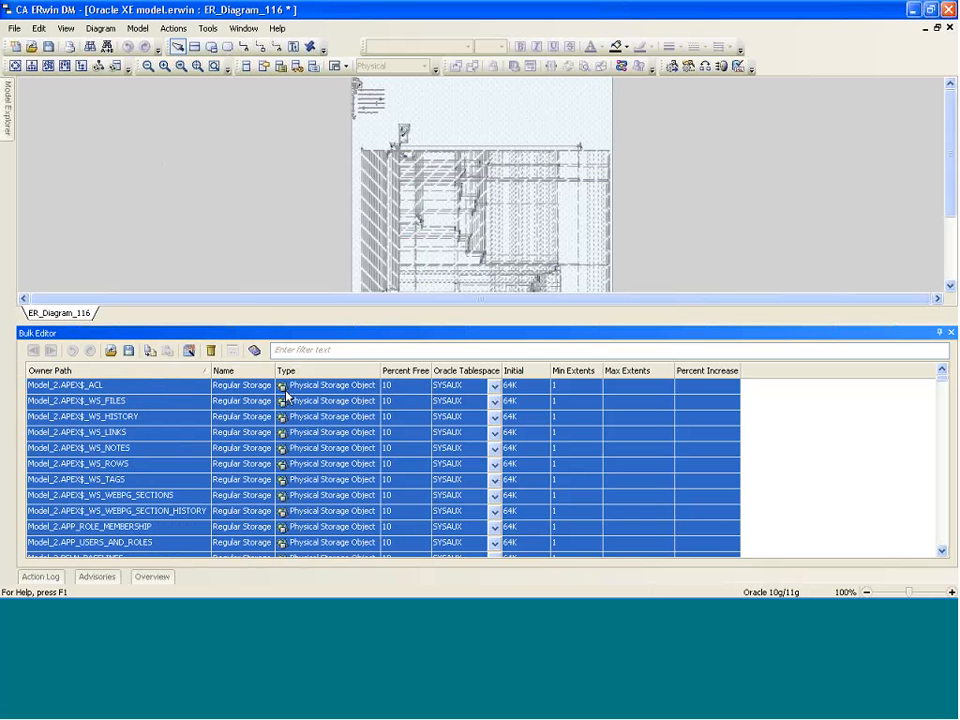
left_click(407, 389)
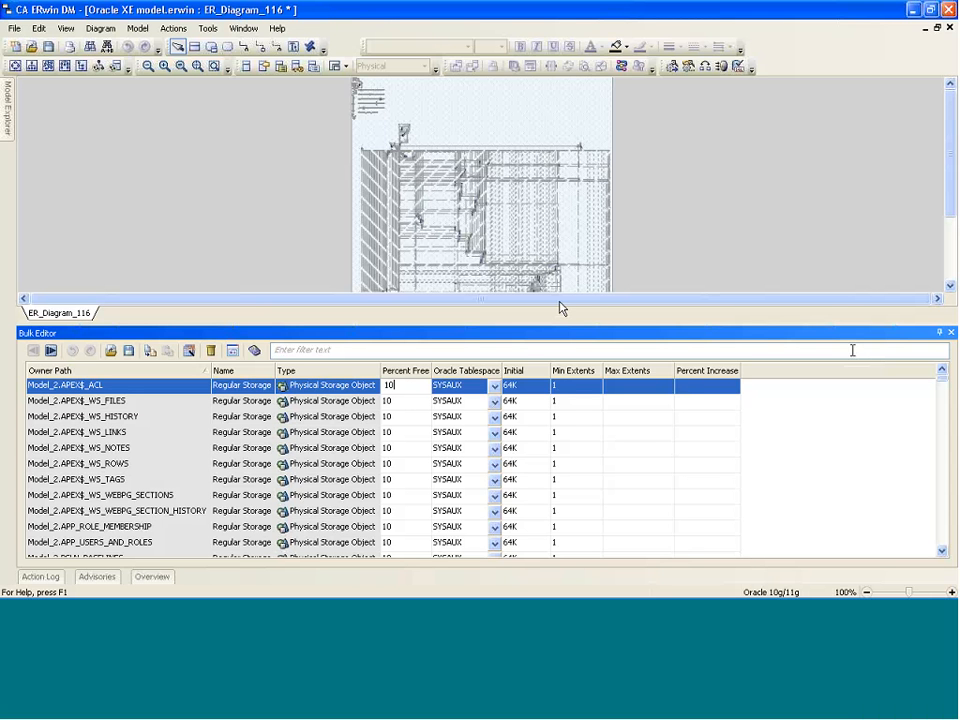
Step: Sort the storage objects by Oracle Tablespace and enlarge the Bulk Editor area to show the last rows
left_click(465, 371)
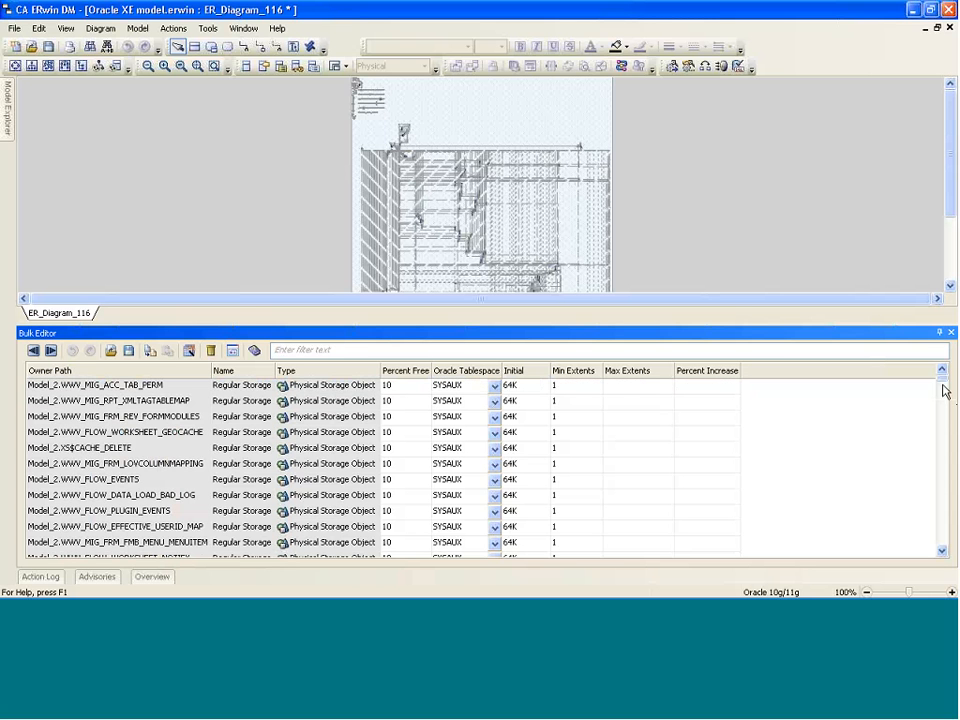
left_click_drag(943, 377, 943, 548)
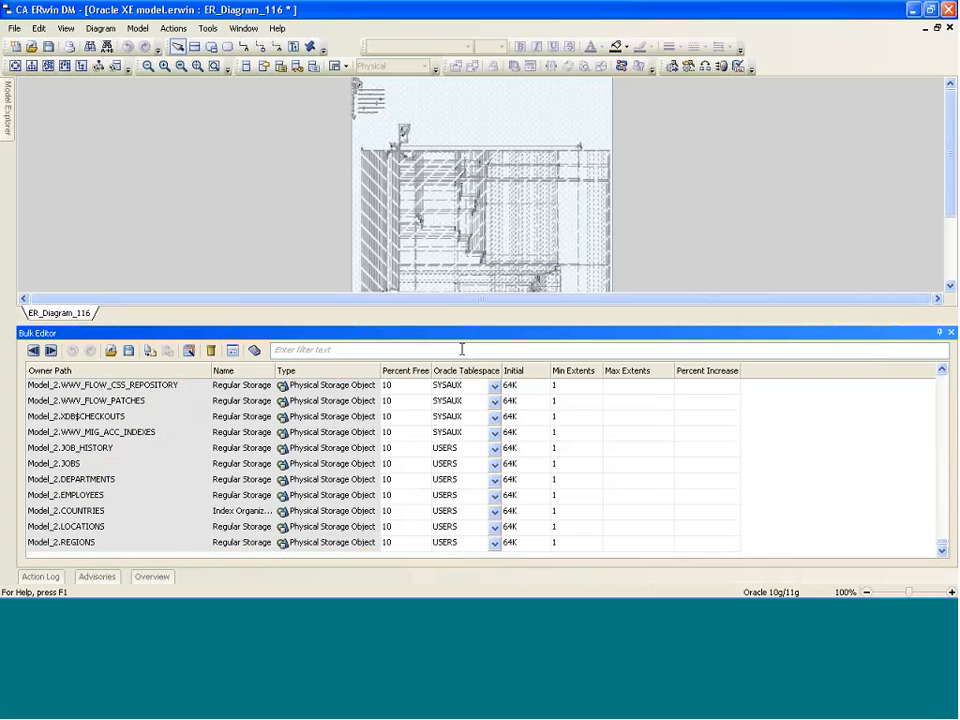
left_click_drag(456, 309, 456, 205)
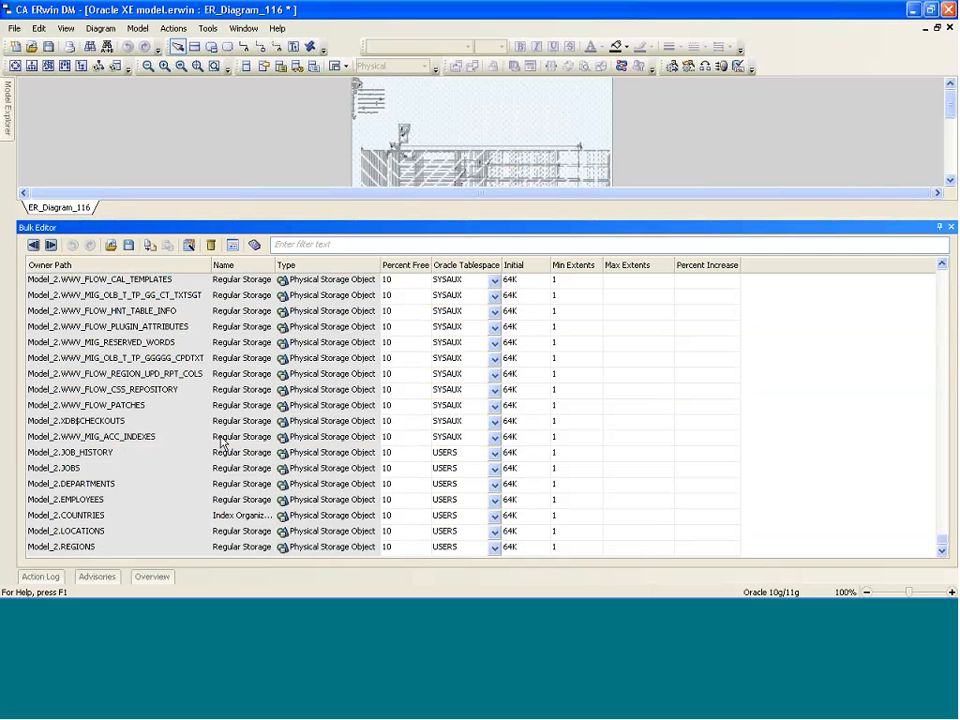
Step: Set the Oracle Tablespace of the JOB_HISTORY storage object to UNDOTBS1
left_click(146, 452)
left_click(456, 454)
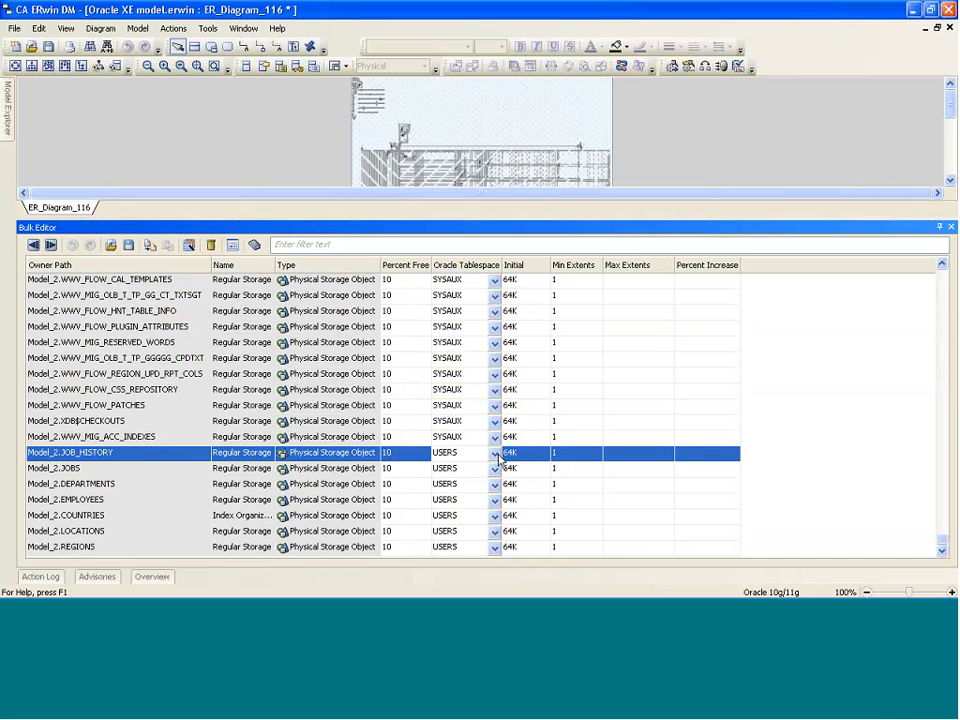
left_click(495, 455)
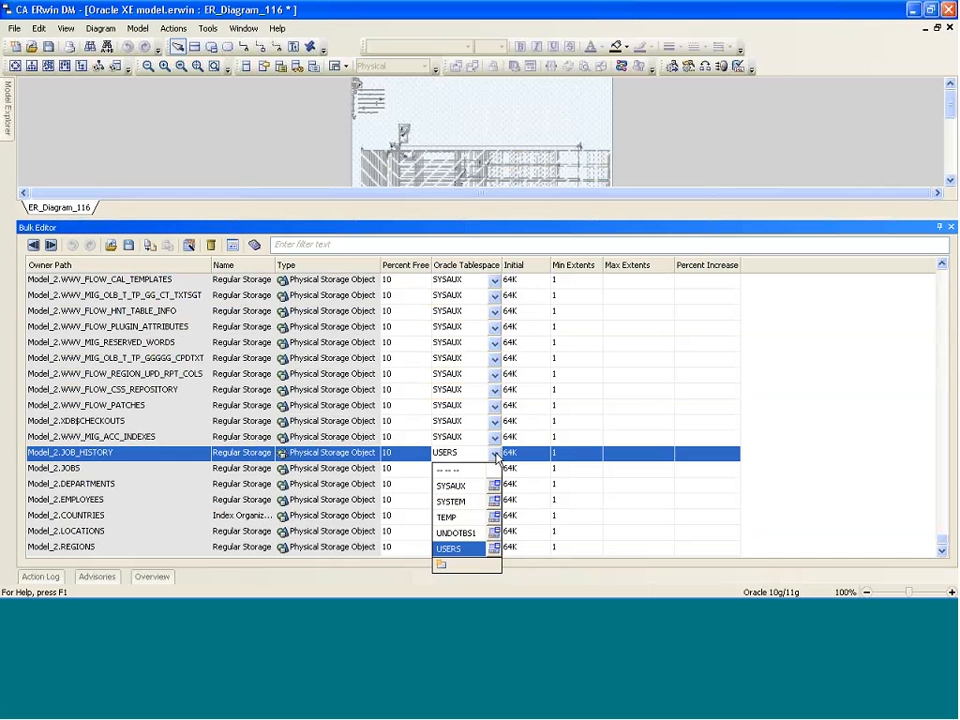
left_click(455, 533)
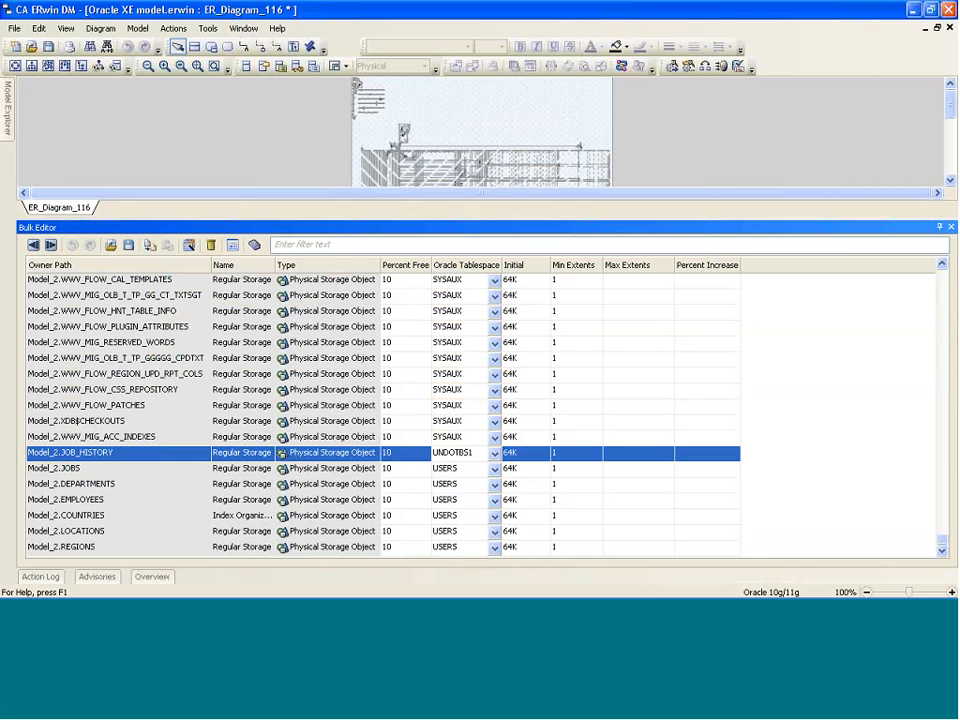
Step: View the properties of the UNDOTBS1 tablespace from the JOB_HISTORY row, and leave the tablespace editor without changes
left_click(493, 454)
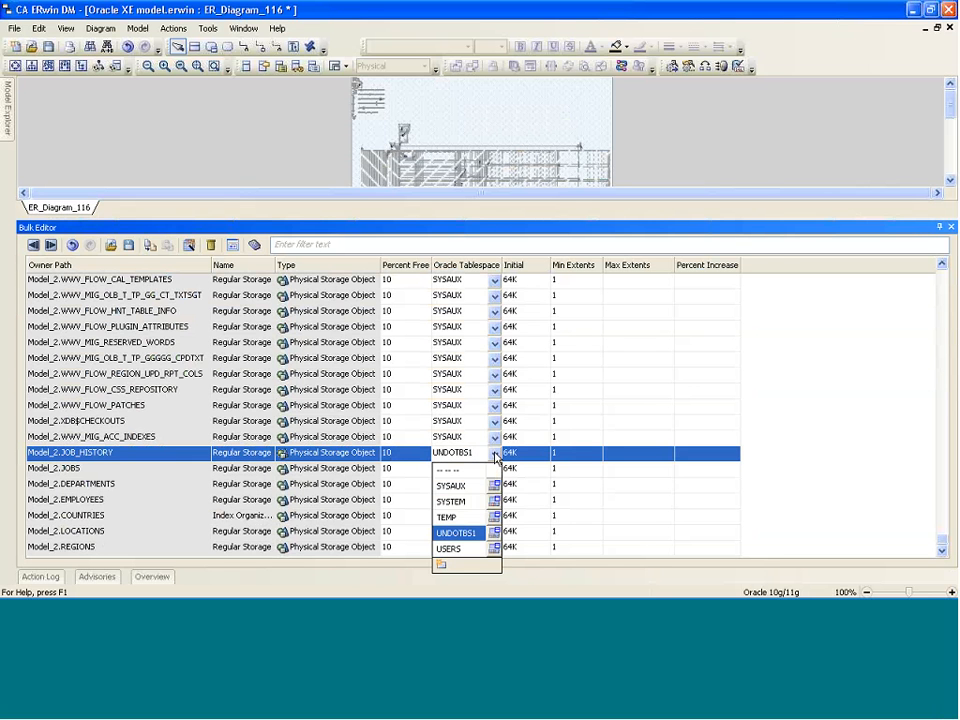
left_click(495, 534)
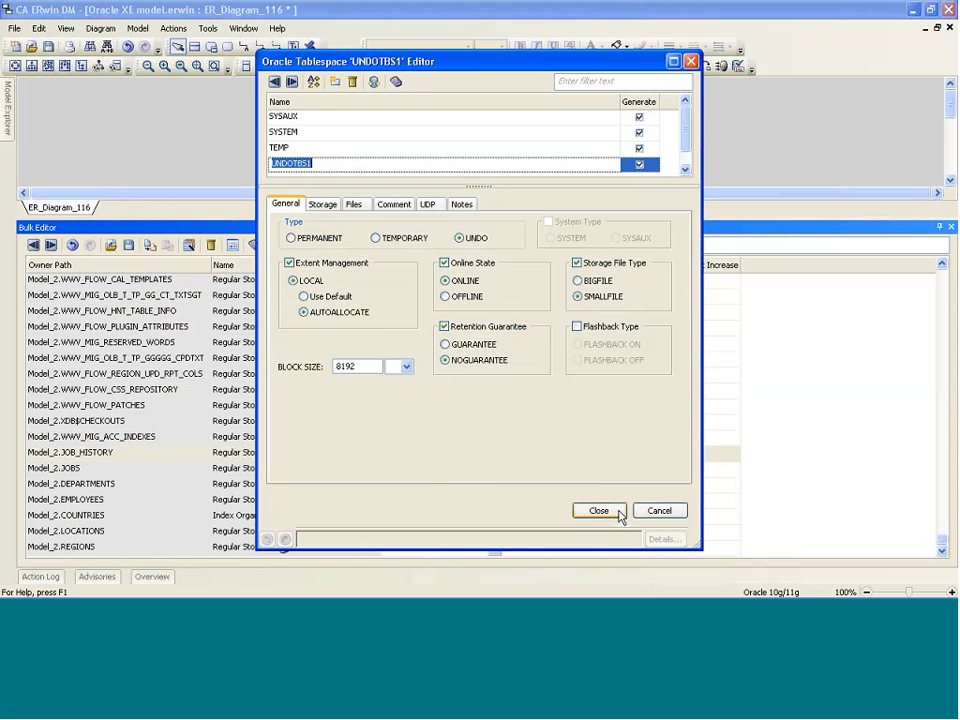
left_click(598, 511)
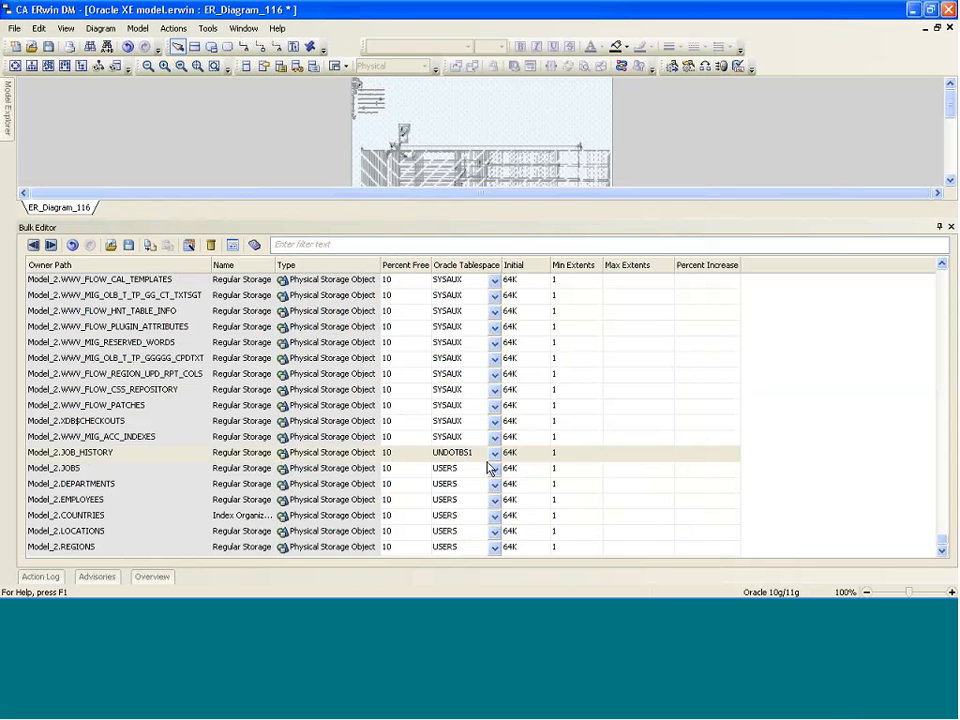
Step: Copy the Oracle Tablespace cell of the JOB_HISTORY row
left_click(448, 455)
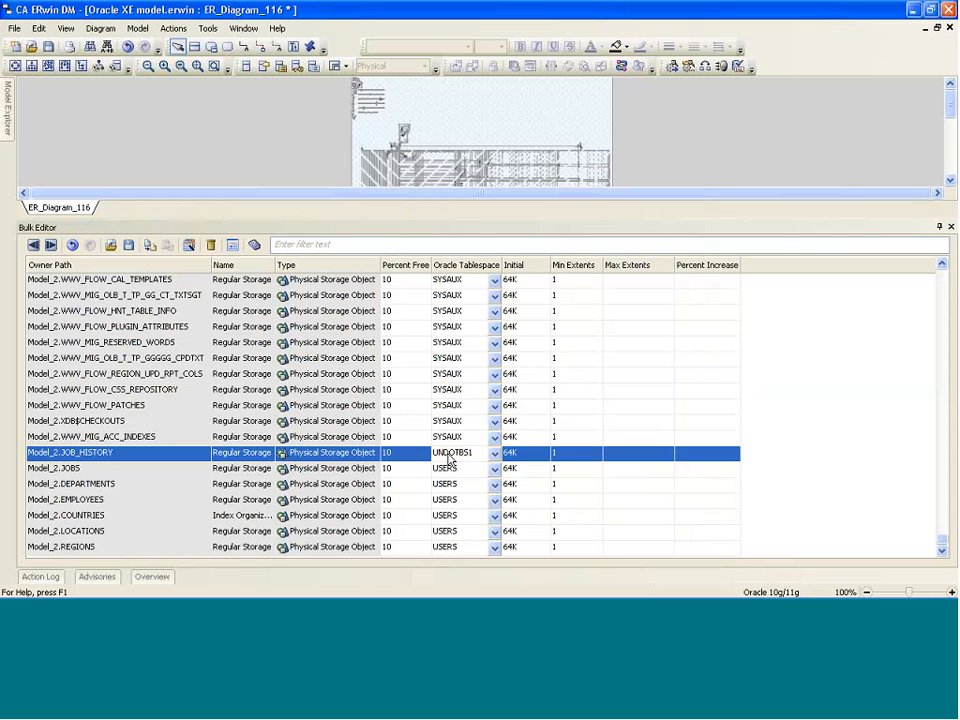
right_click(450, 456)
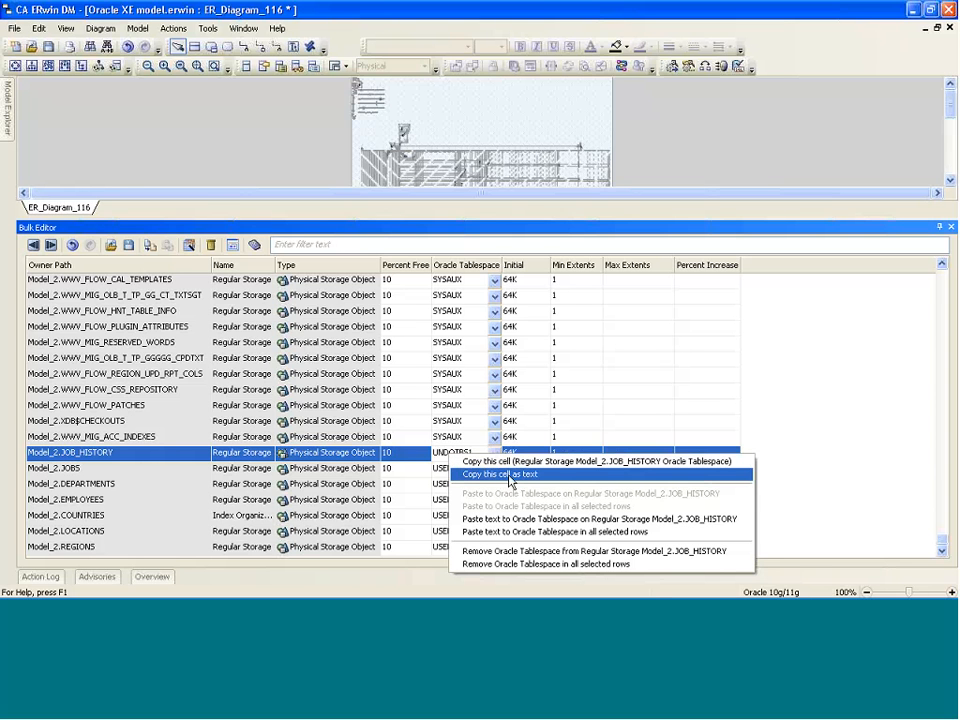
left_click(508, 462)
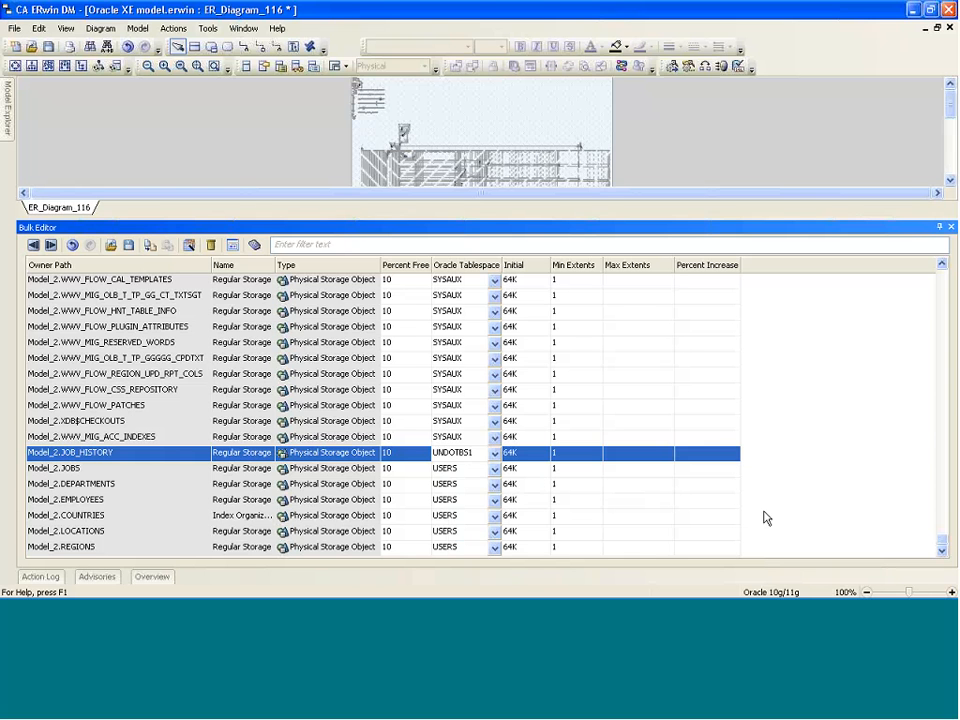
Step: Select the rows from JOB_HISTORY to REGIONS and paste the copied UNDOTBS1 tablespace into all of them
key("shift+Down")
key("shift+Down")
key("shift+Down")
key("shift+Down")
key("shift+Down")
key("shift+Down")
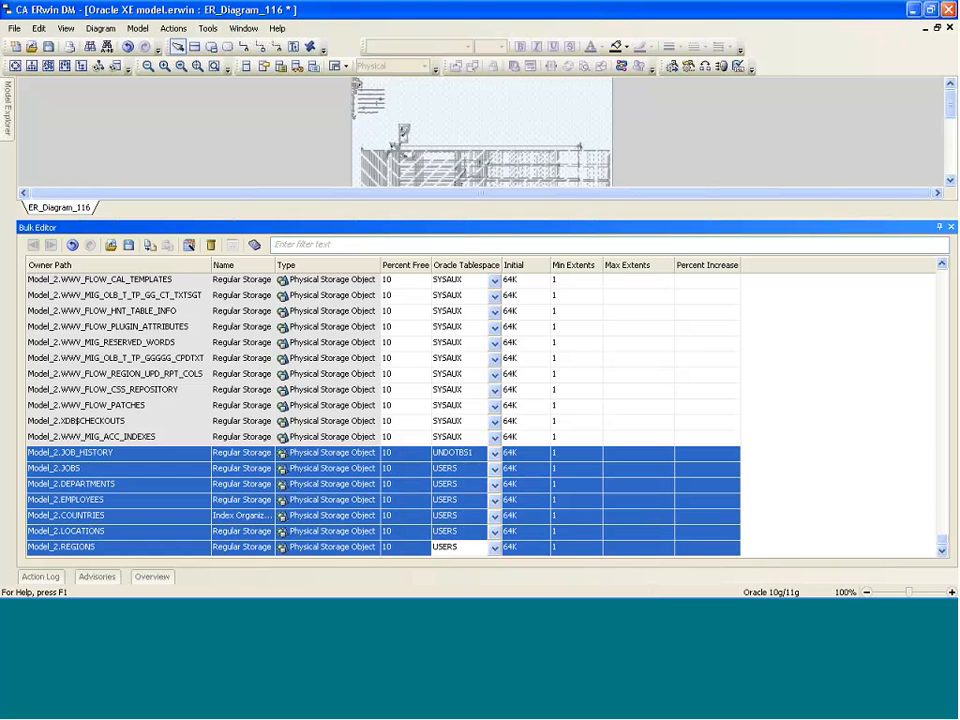
right_click(479, 455)
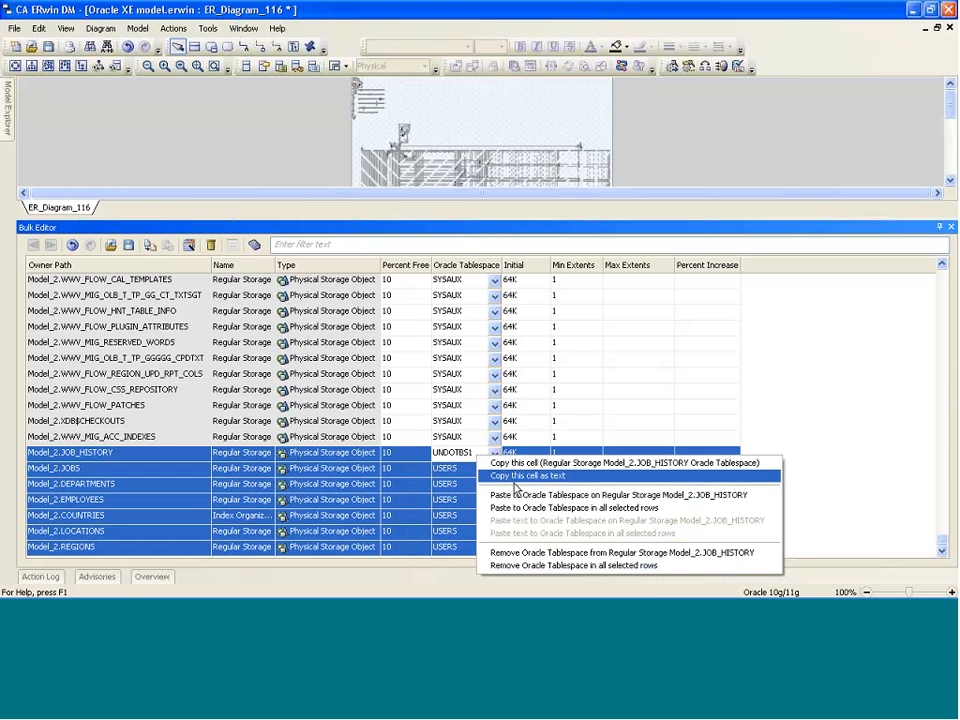
right_click(464, 547)
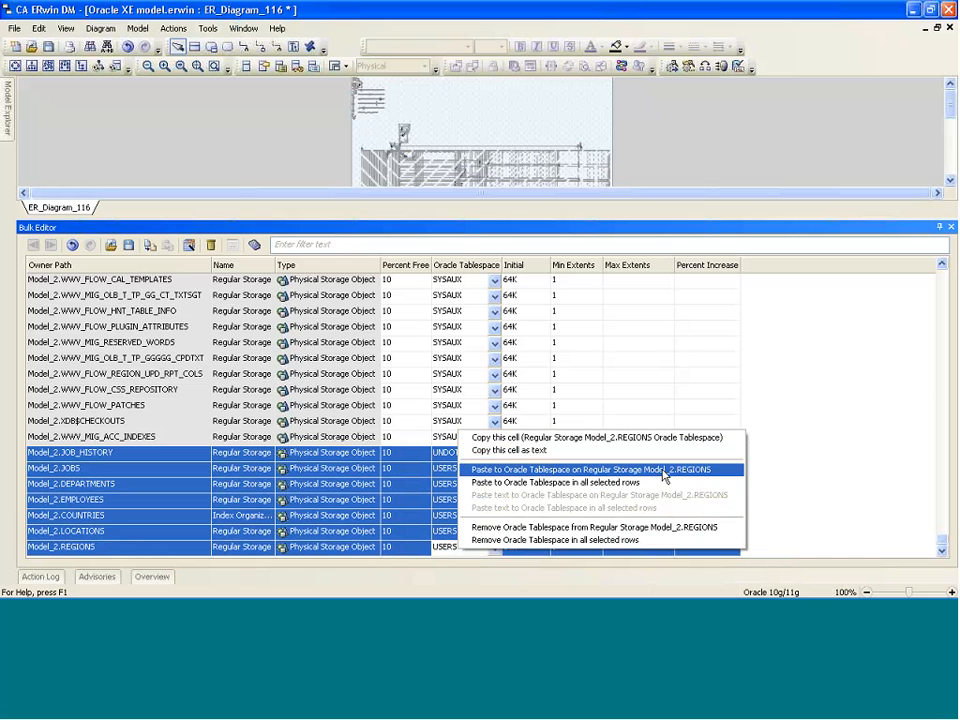
left_click(609, 483)
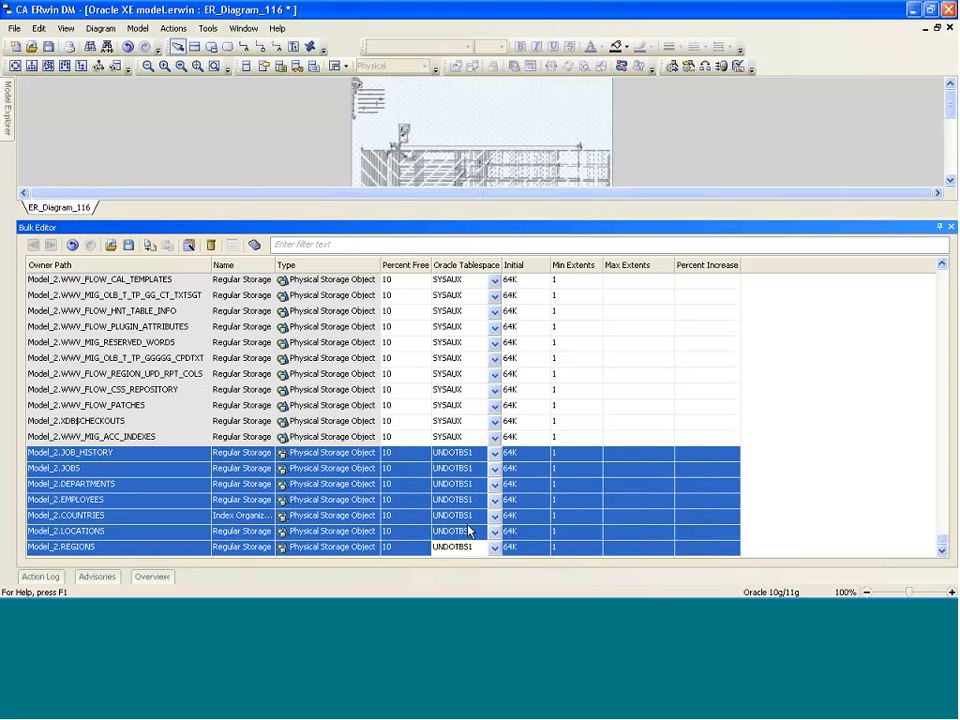
left_click(409, 459)
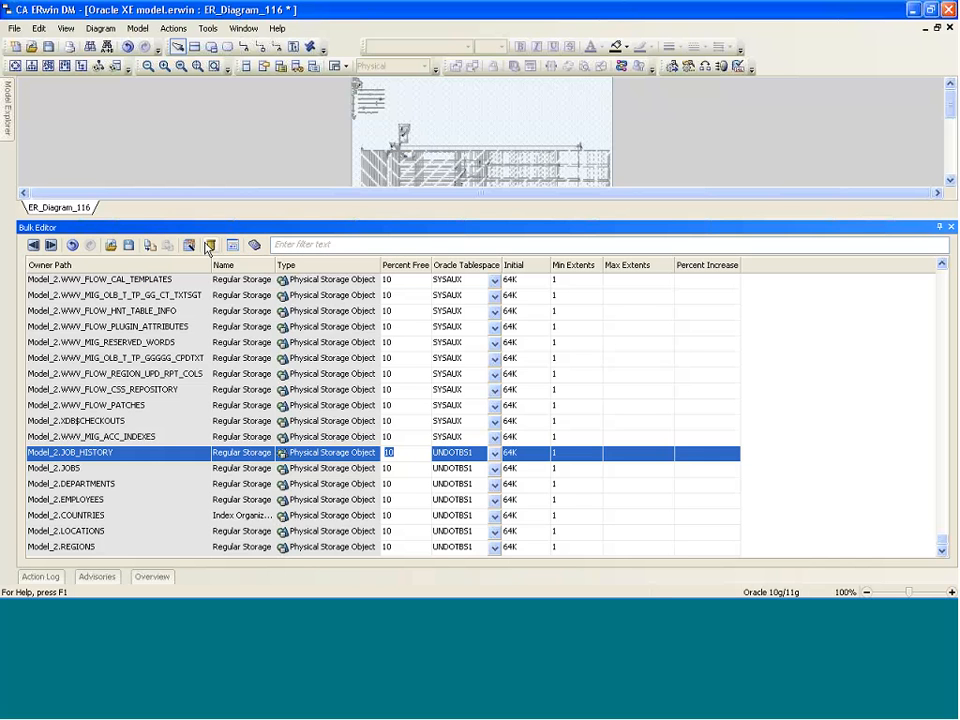
Step: Reopen the Bulk Editor Wizard and change the object types by selecting Table and clearing Physical Storage Objects
left_click(190, 247)
left_click(222, 260)
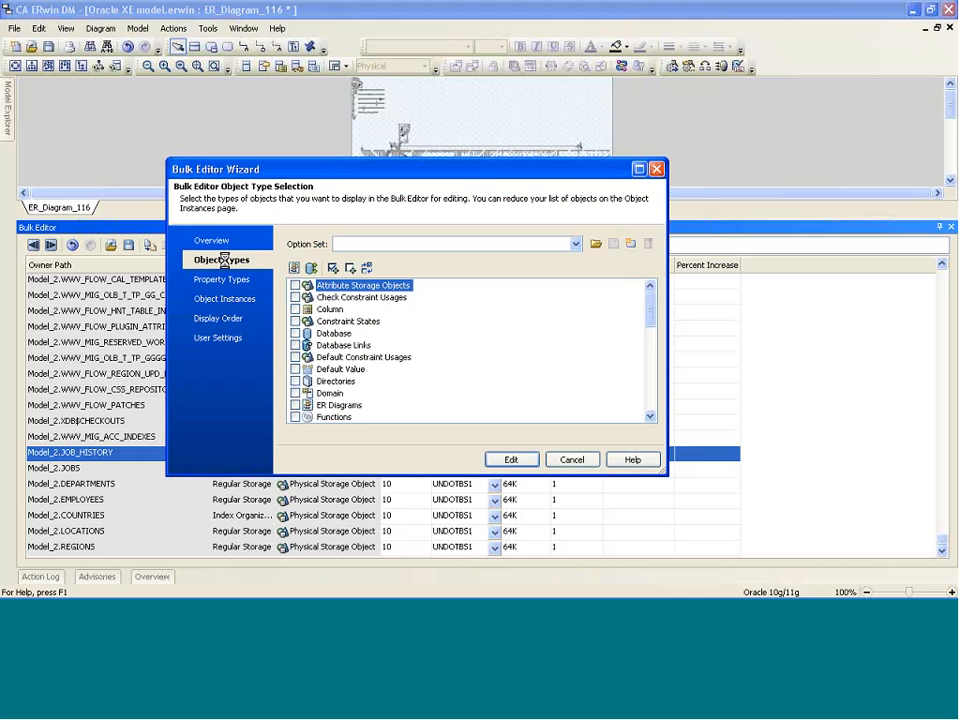
mouse_move(653, 311)
left_mouse_down()
mouse_move(654, 375)
mouse_move(649, 300)
left_mouse_up()
left_click_drag(647, 306, 650, 378)
left_click_drag(651, 350, 650, 291)
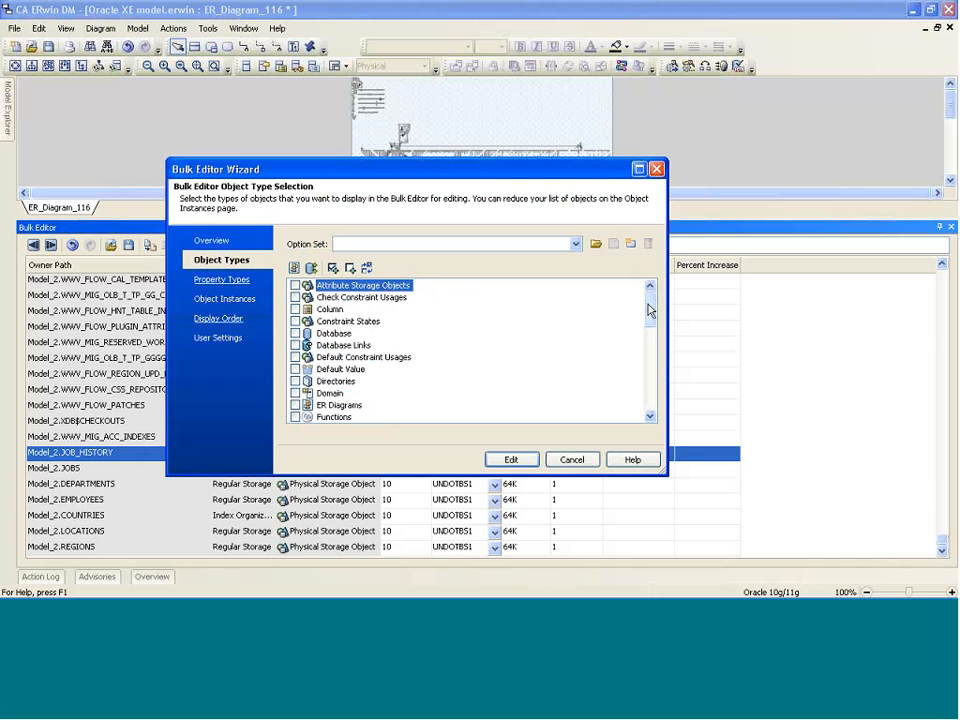
left_click_drag(651, 306, 632, 390)
left_click(296, 334)
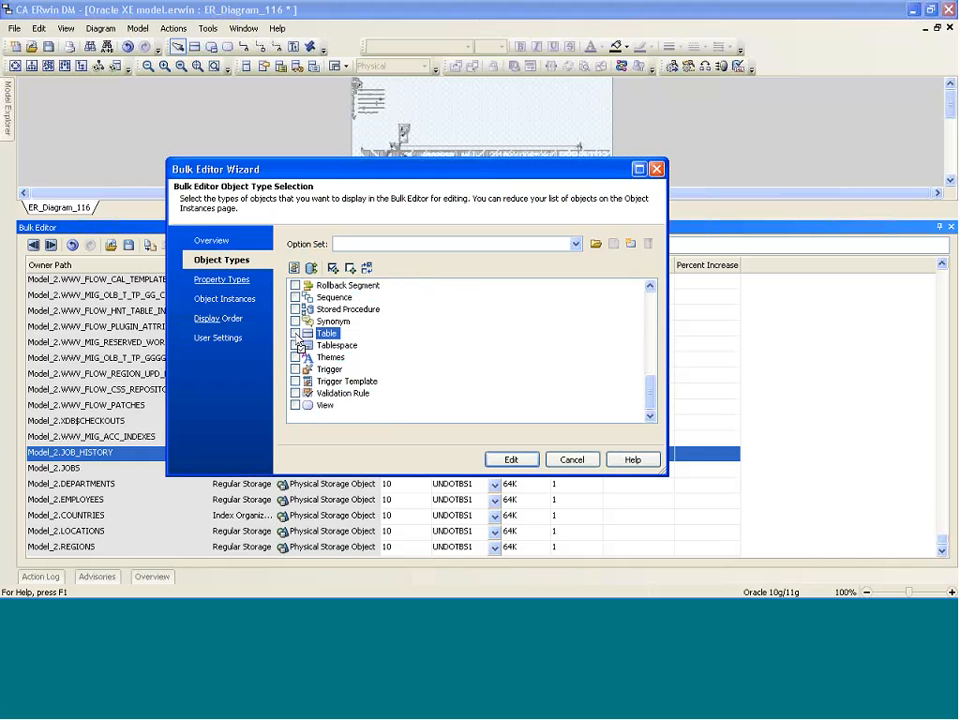
left_click(222, 280)
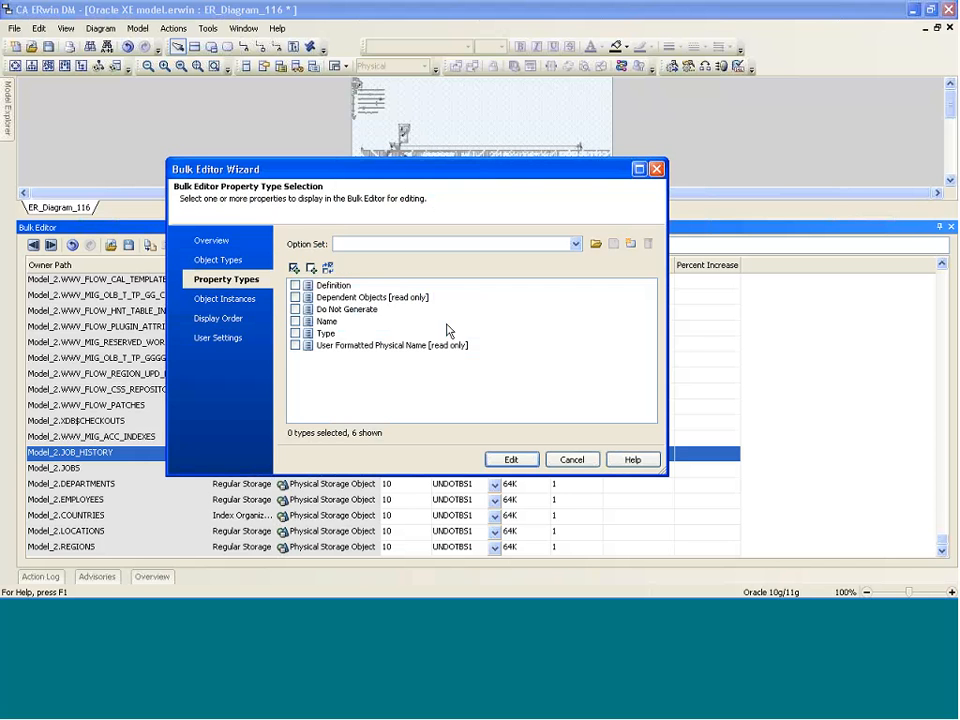
left_click(218, 262)
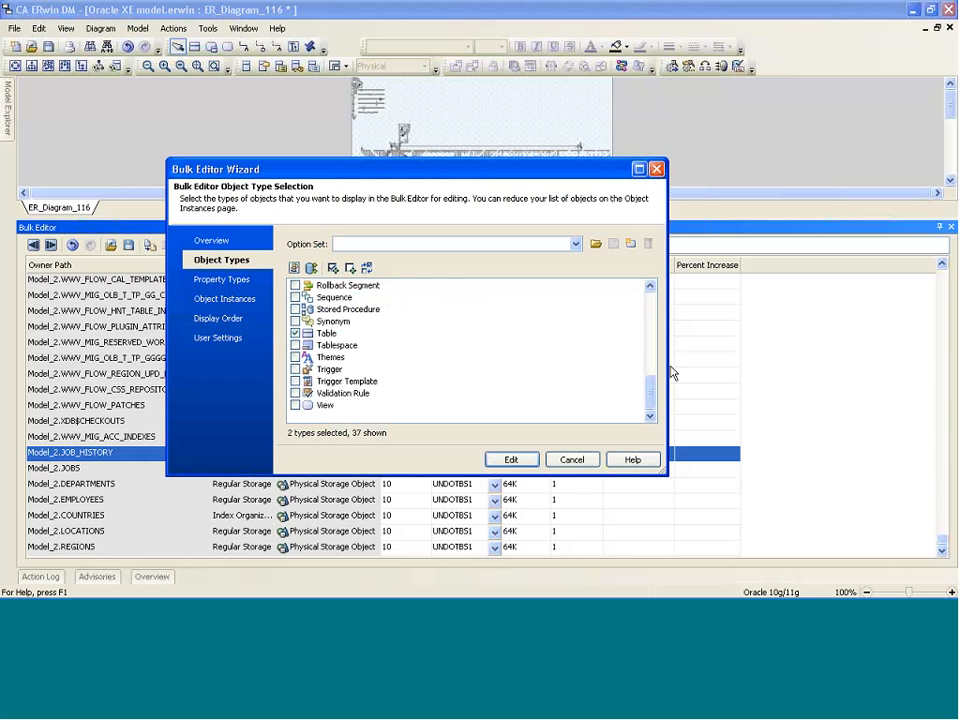
left_click_drag(651, 392, 634, 360)
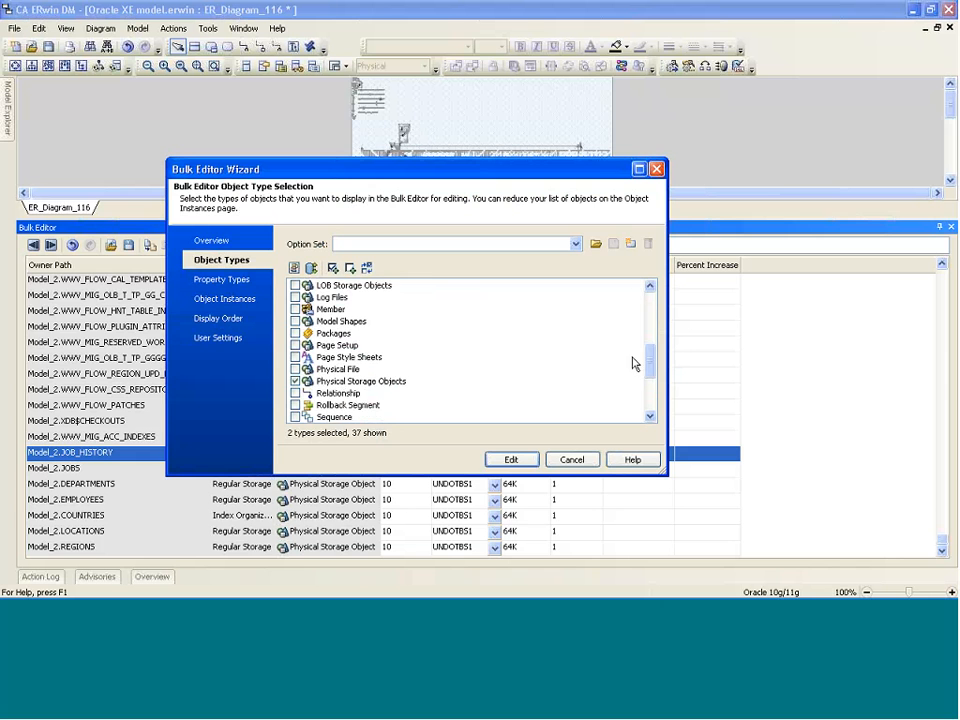
left_click(296, 381)
Step: Choose Owner and Physical Name as the property types to display for the tables
left_click(222, 280)
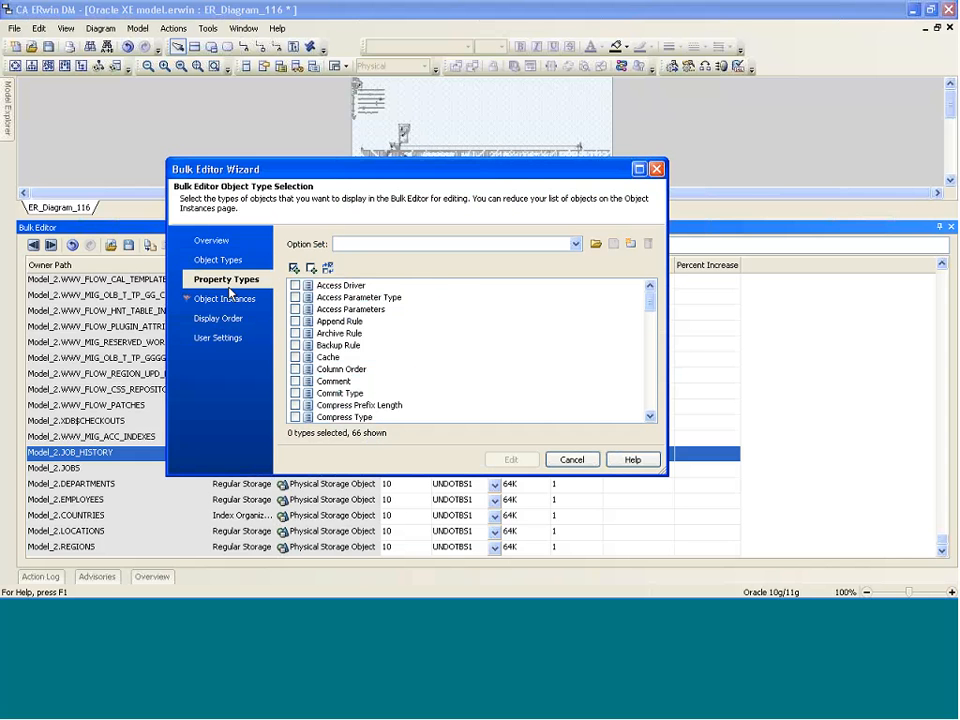
left_click_drag(654, 306, 652, 408)
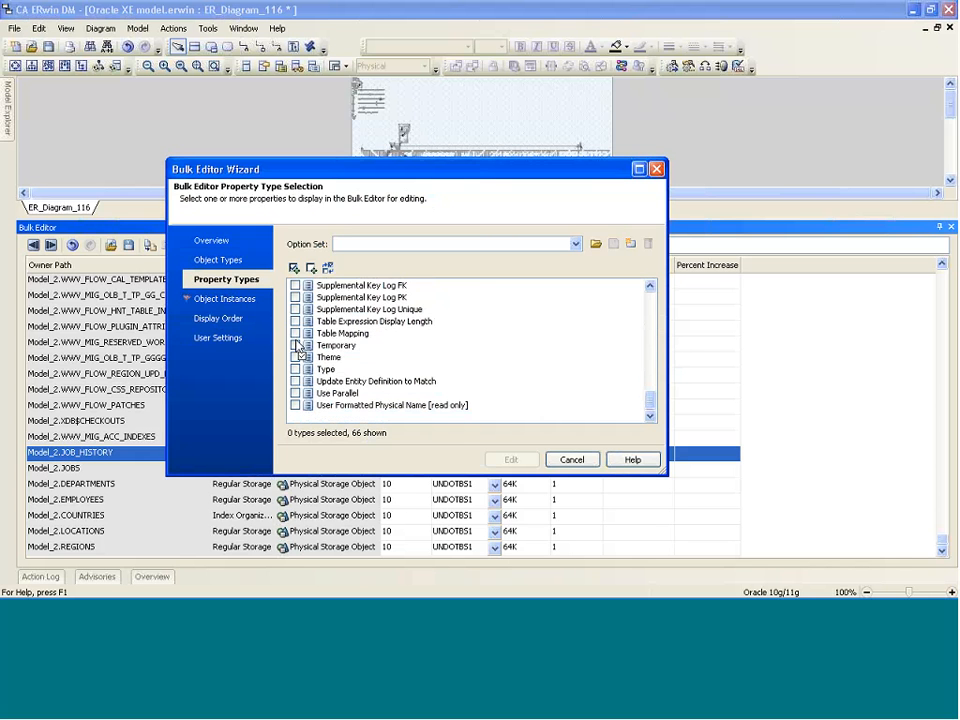
left_click_drag(650, 400, 668, 367)
left_click(295, 393)
scroll(628, 357, "down", 1)
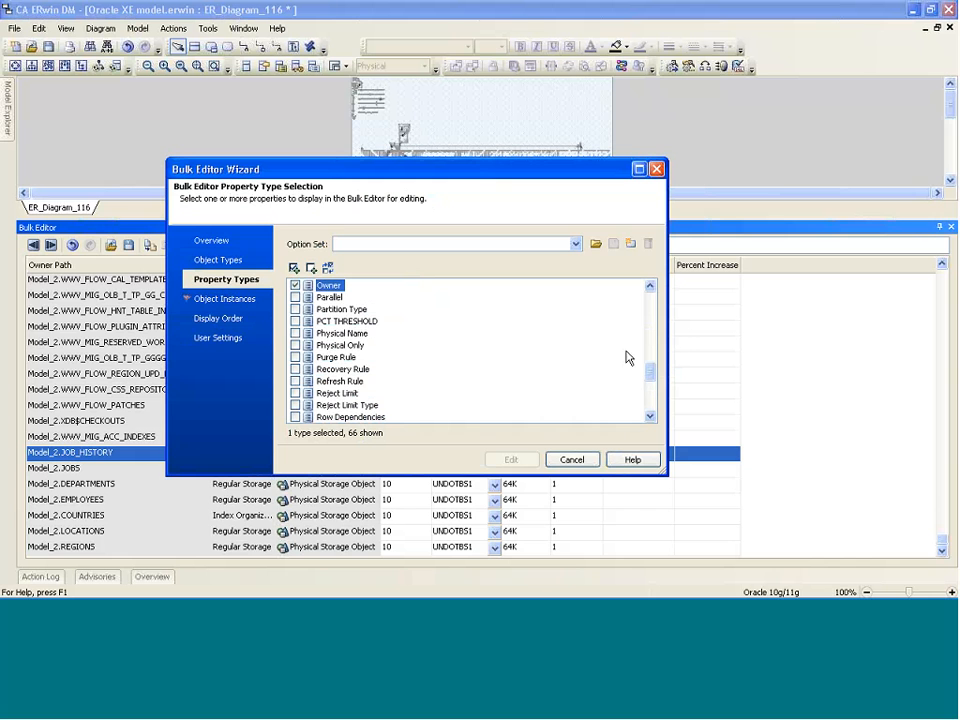
left_click(295, 333)
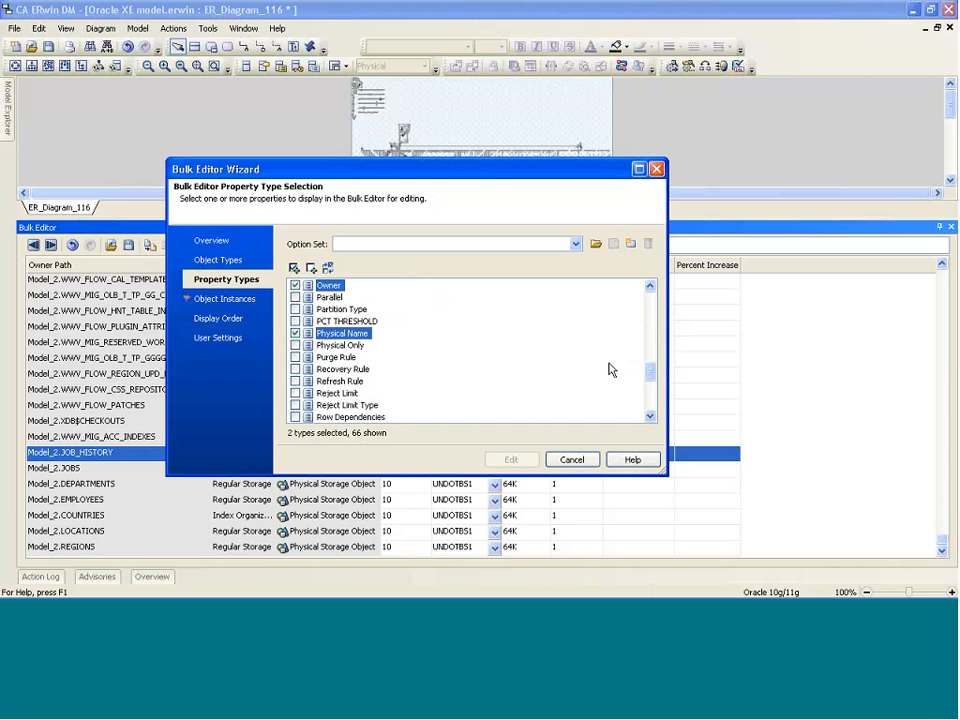
left_click_drag(660, 373, 651, 304)
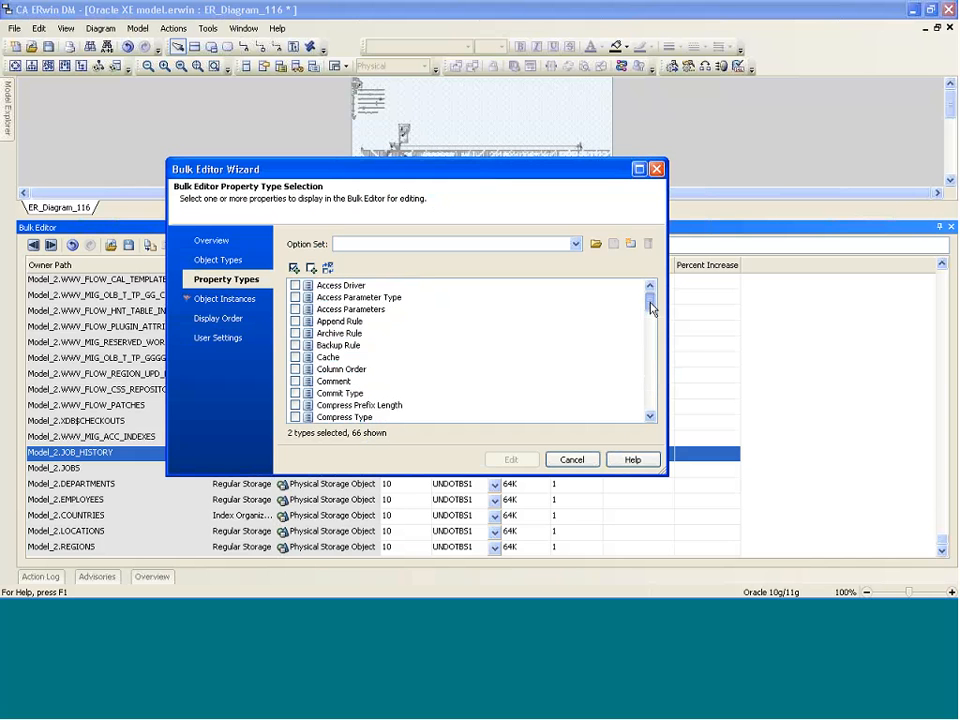
Step: Include all Table object instances and load them into the Bulk Editor grid
left_click(222, 298)
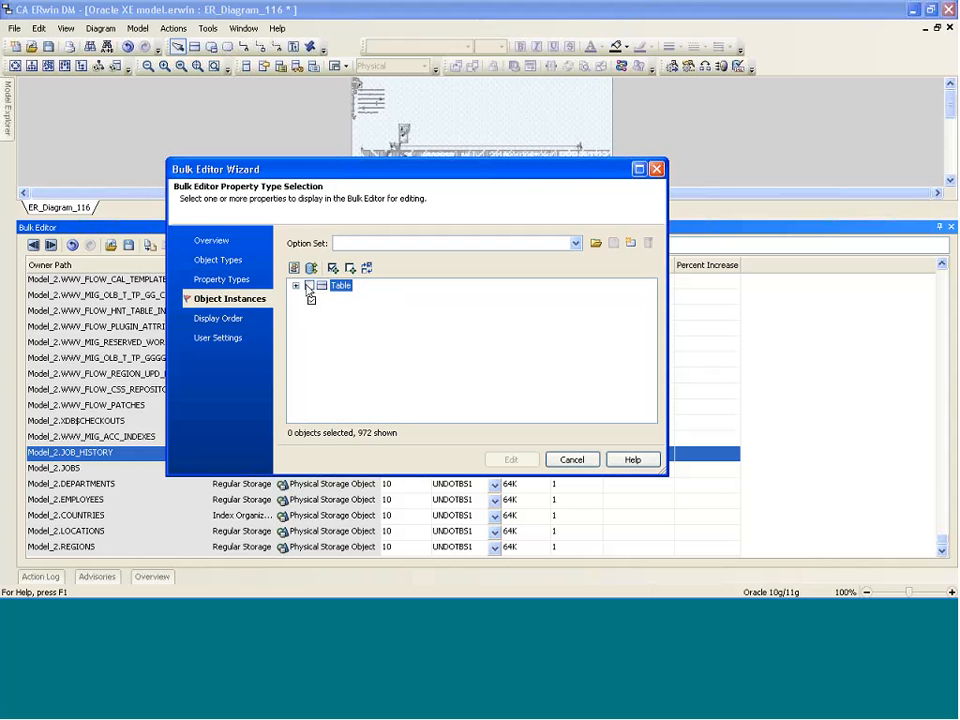
left_click(309, 286)
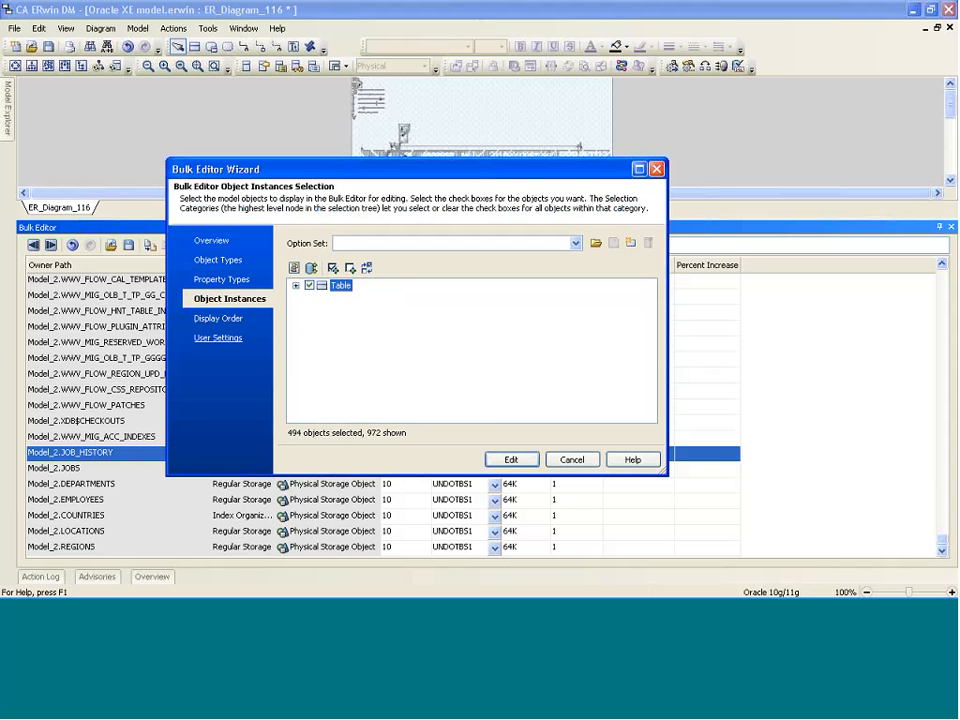
left_click(511, 460)
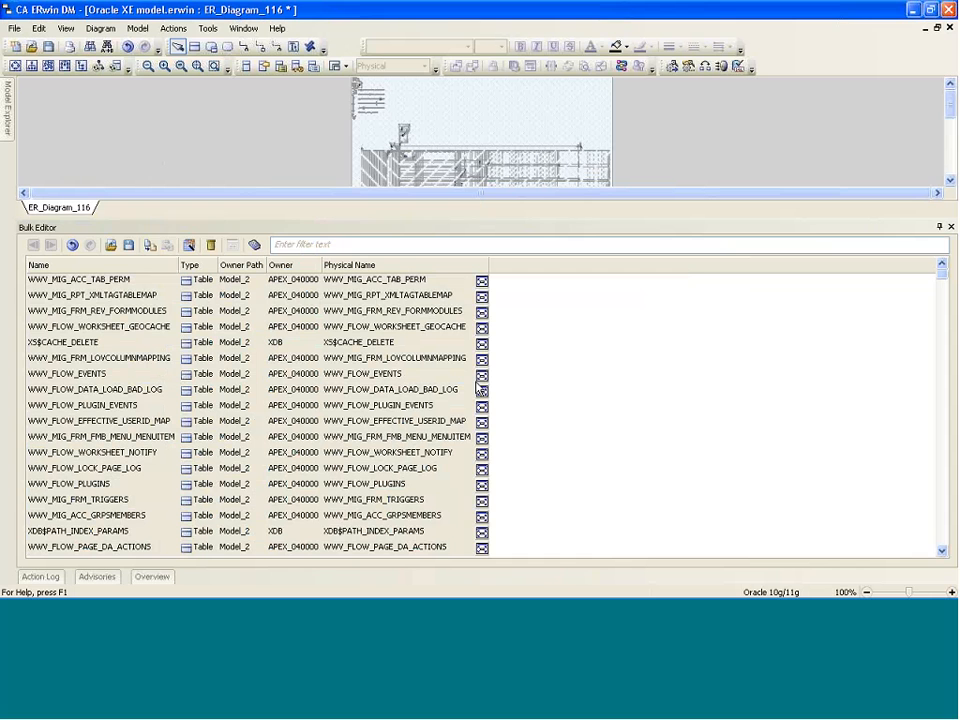
Step: Sort the tables by Owner in descending order and filter the grid for "hr"
left_click(326, 245)
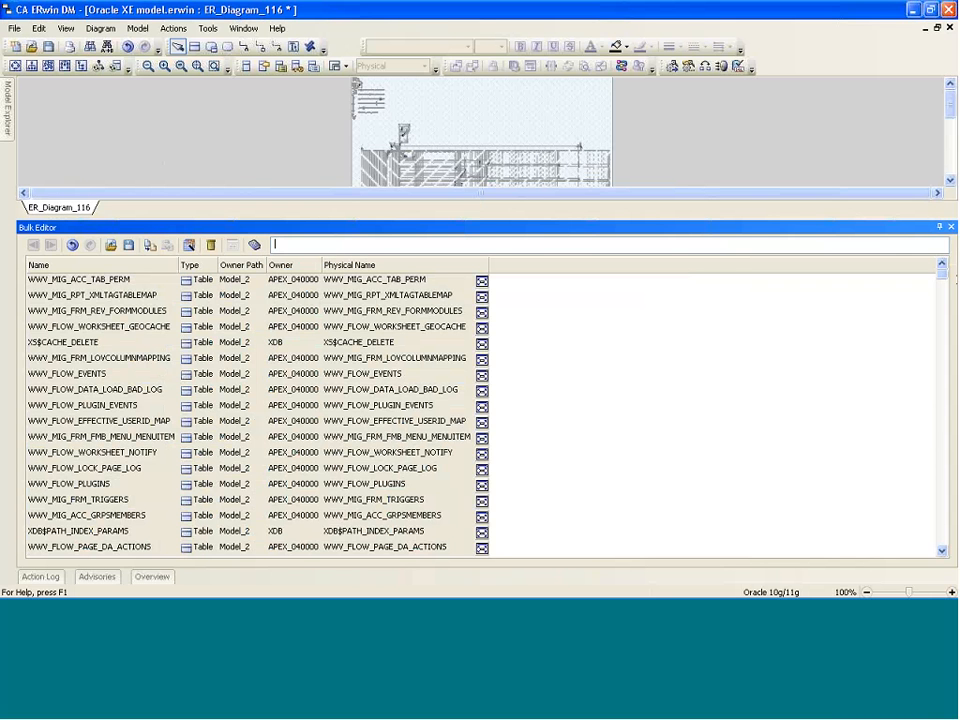
double_click(292, 268)
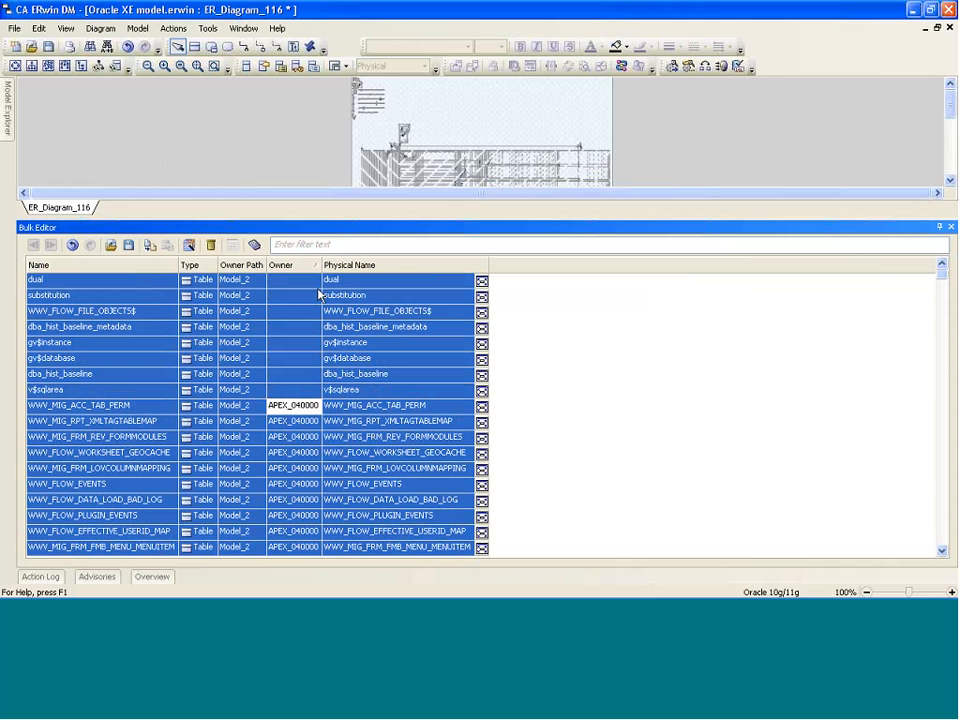
left_click(297, 265)
left_click(317, 245)
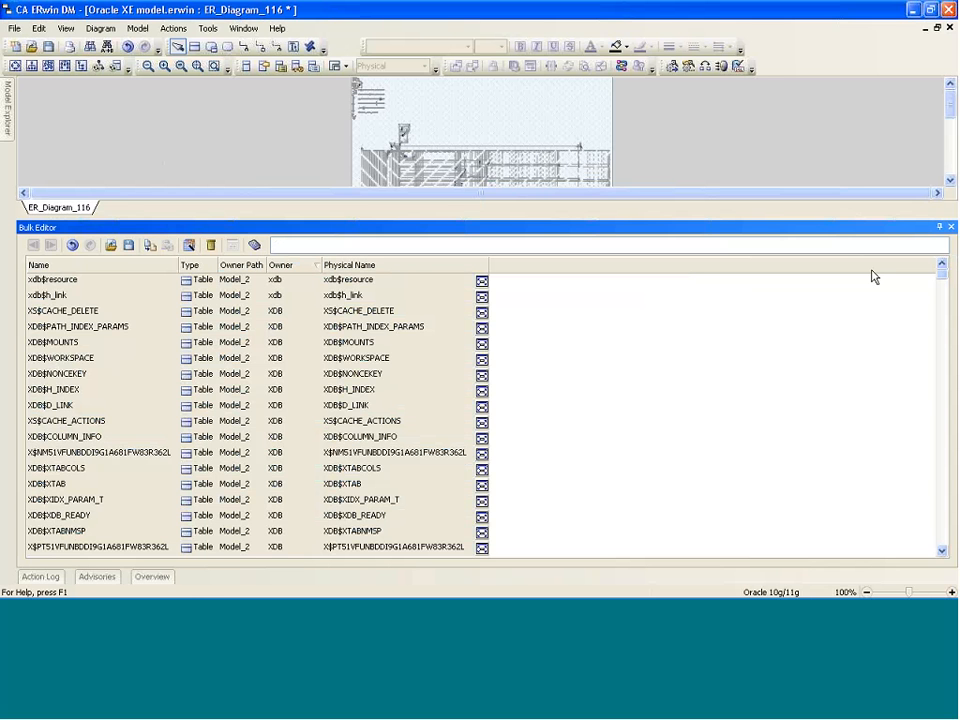
type("hr")
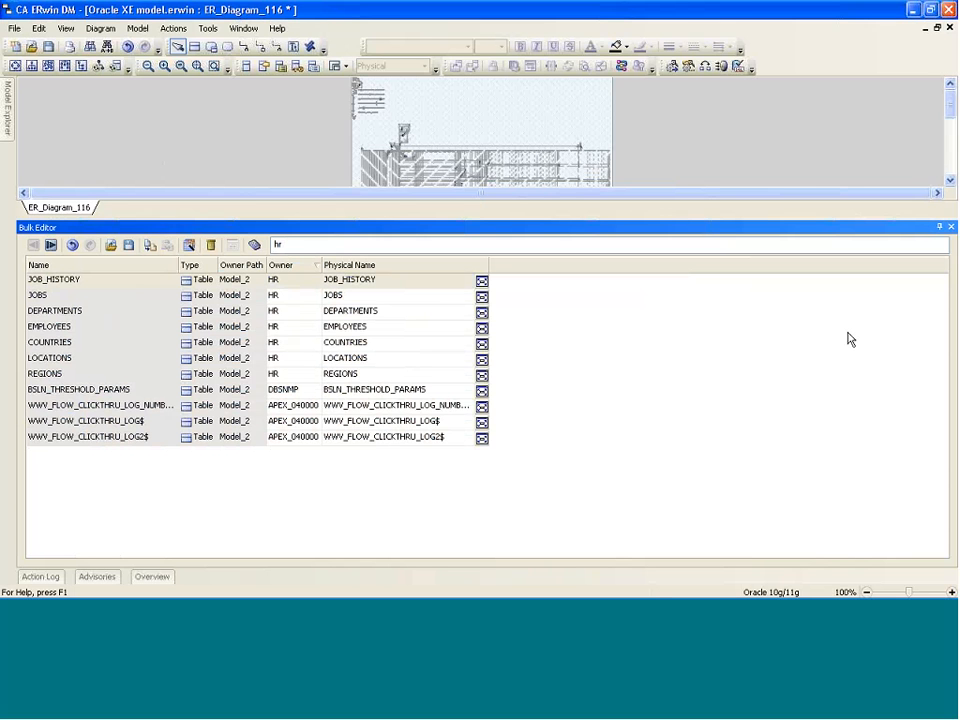
Step: Set the Owner of the JOB_HISTORY table to HR1 and copy that value as text
left_click(274, 279)
left_click(280, 279)
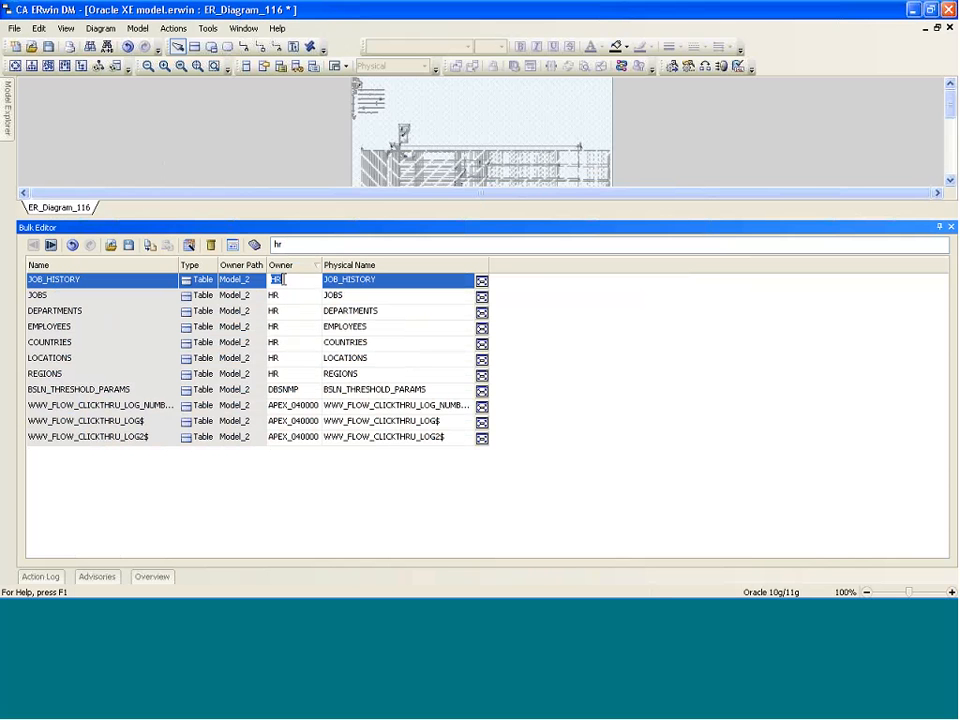
left_click(280, 279)
type("1")
right_click(291, 281)
left_click(314, 319)
Step: Select the rows from JOB_HISTORY to REGIONS and paste the copied HR1 text into Owner for all of them
left_click(372, 374)
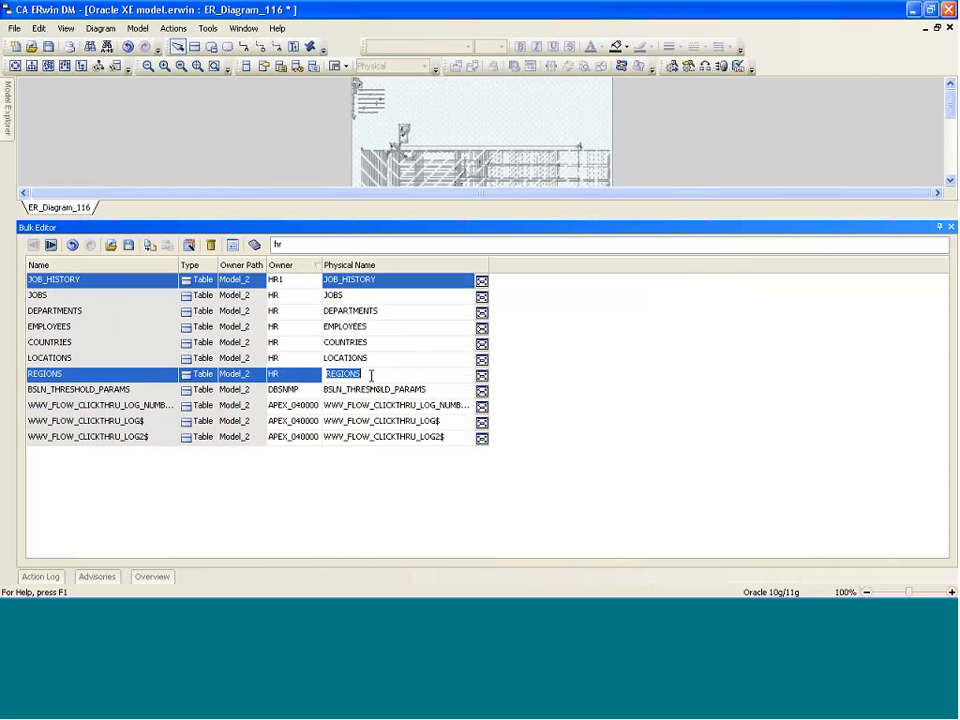
key("shift+Up")
key("shift+Up")
key("shift+Up")
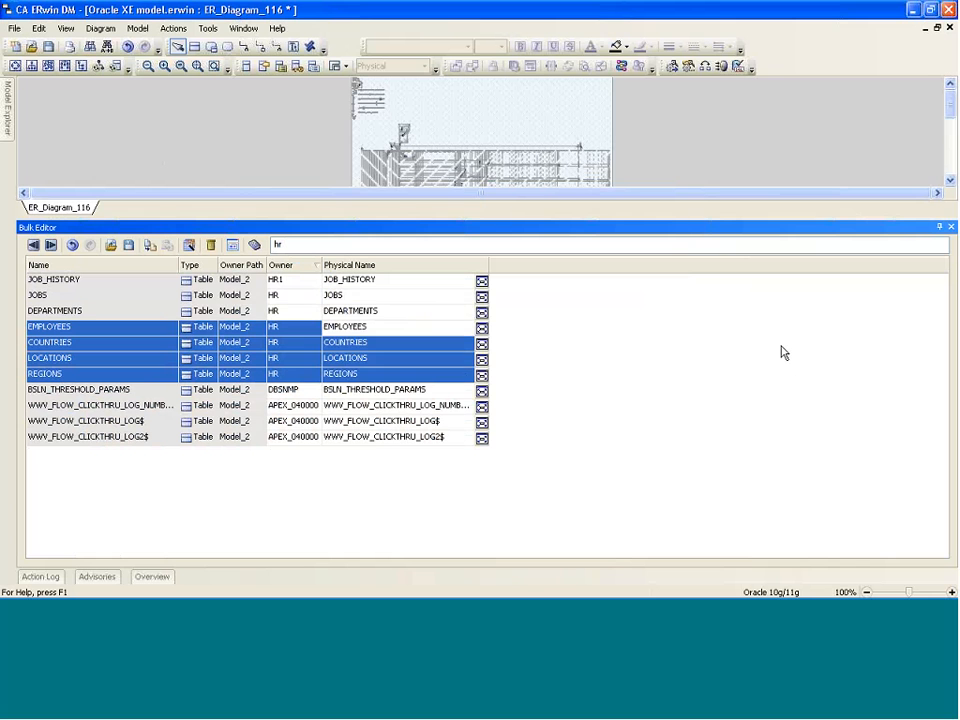
key("shift+Up")
key("shift+Up")
key("shift+Up")
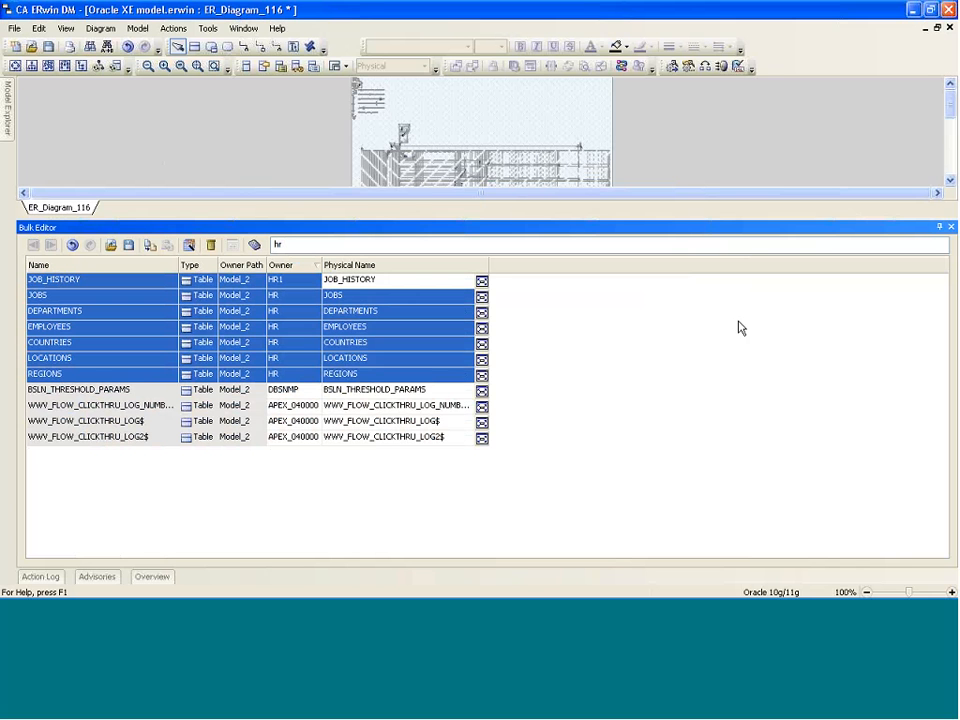
right_click(294, 280)
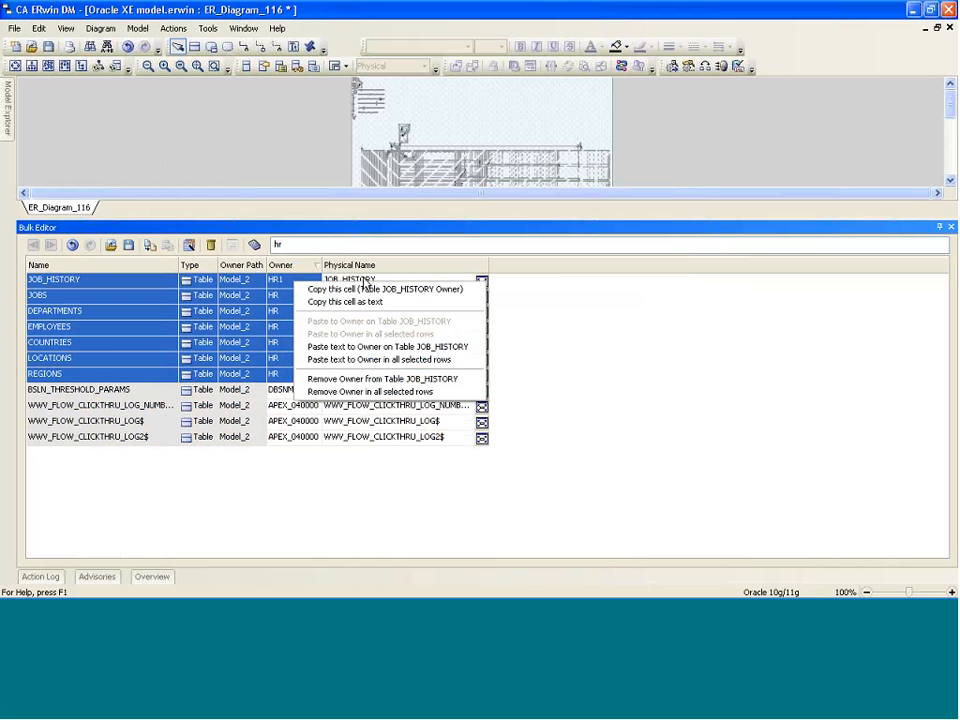
left_click(377, 360)
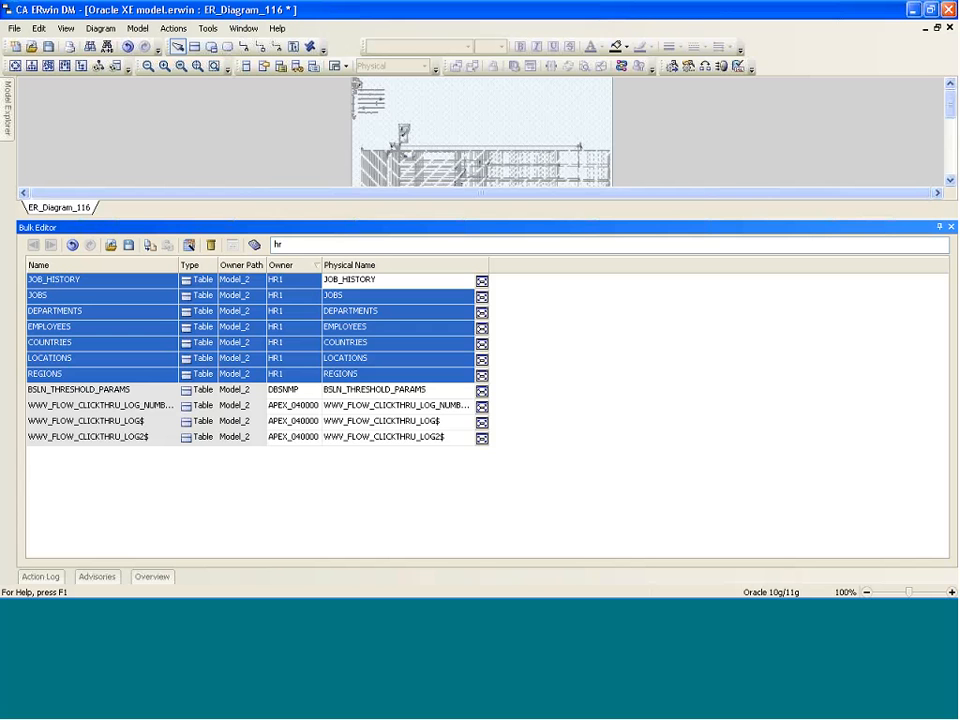
Step: Undo the Owner changes made to the JOB_HISTORY through REGIONS tables
left_click(73, 245)
left_click(73, 245)
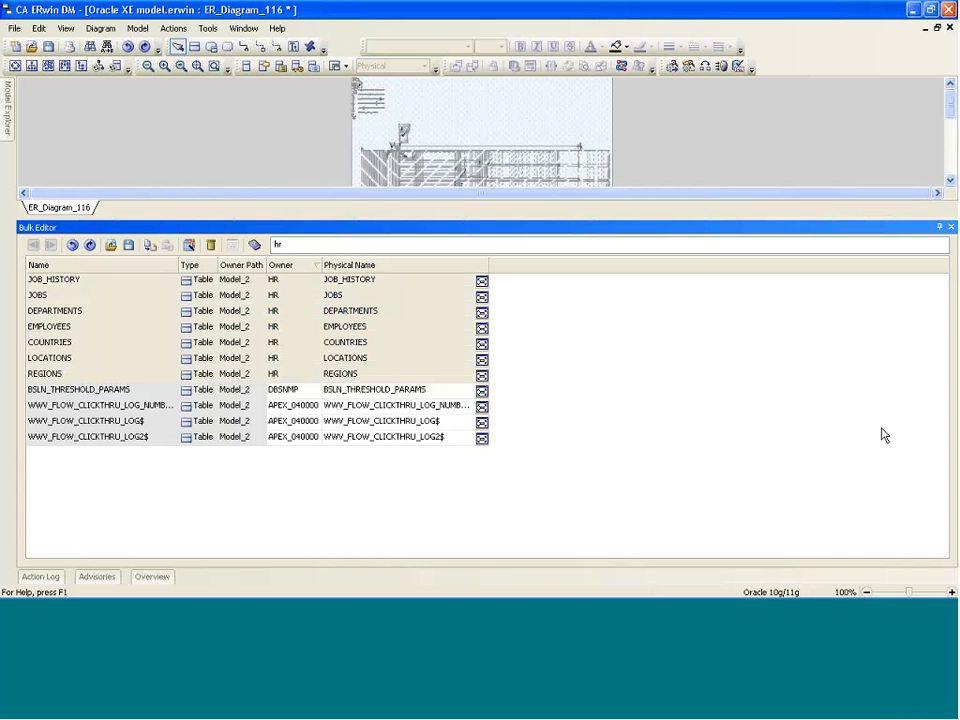
Step: Add the Theme property to the displayed table properties through the Bulk Editor Wizard and reload the grid
left_click(188, 245)
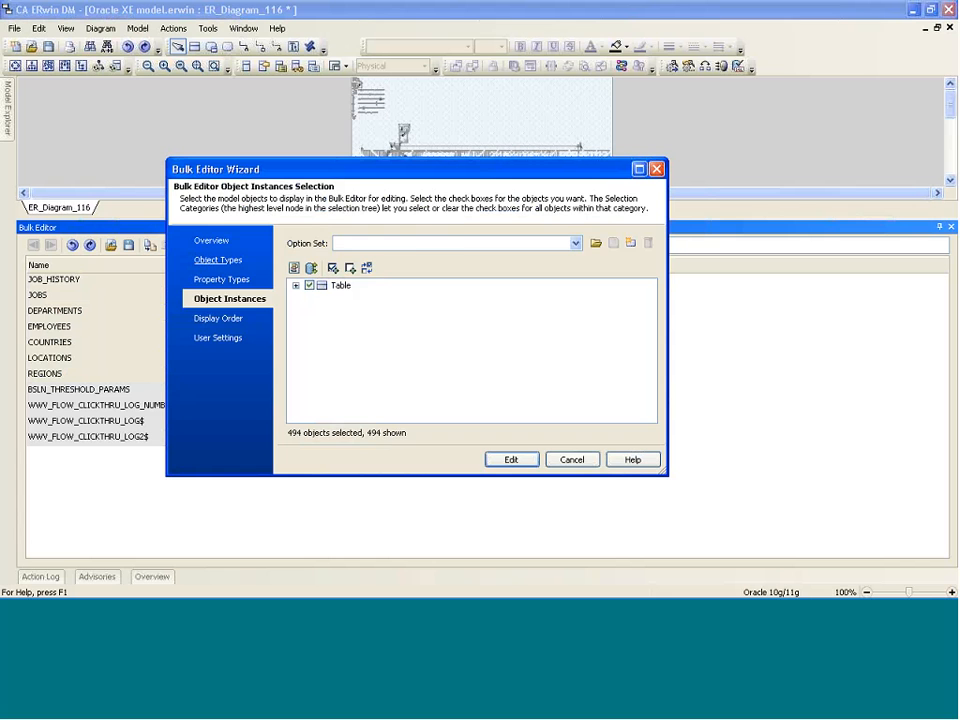
left_click(240, 337)
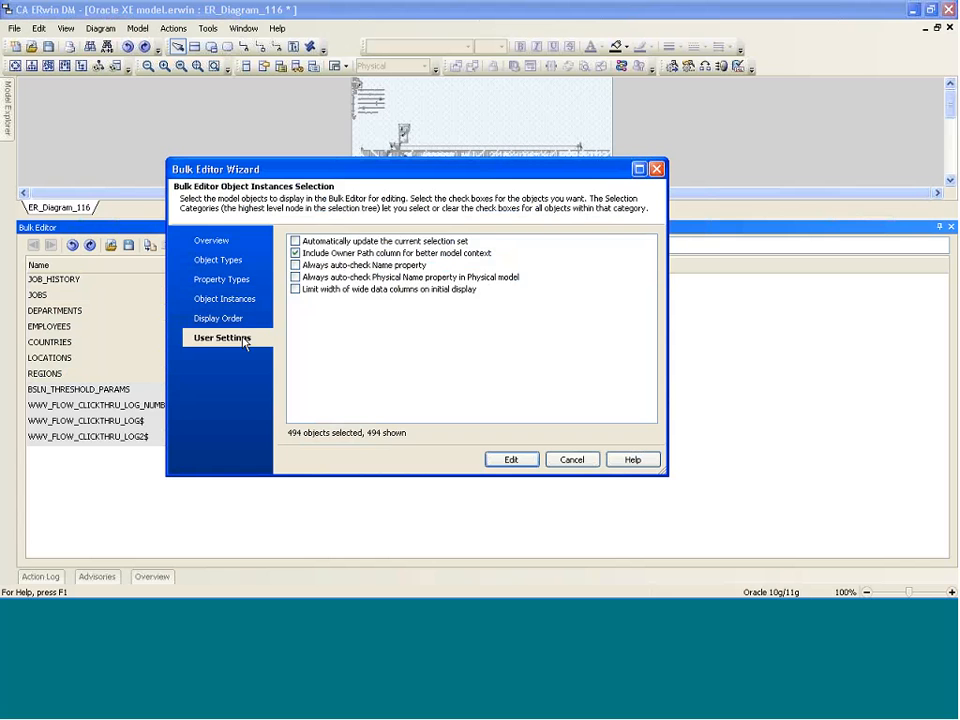
left_click(224, 281)
left_click(229, 261)
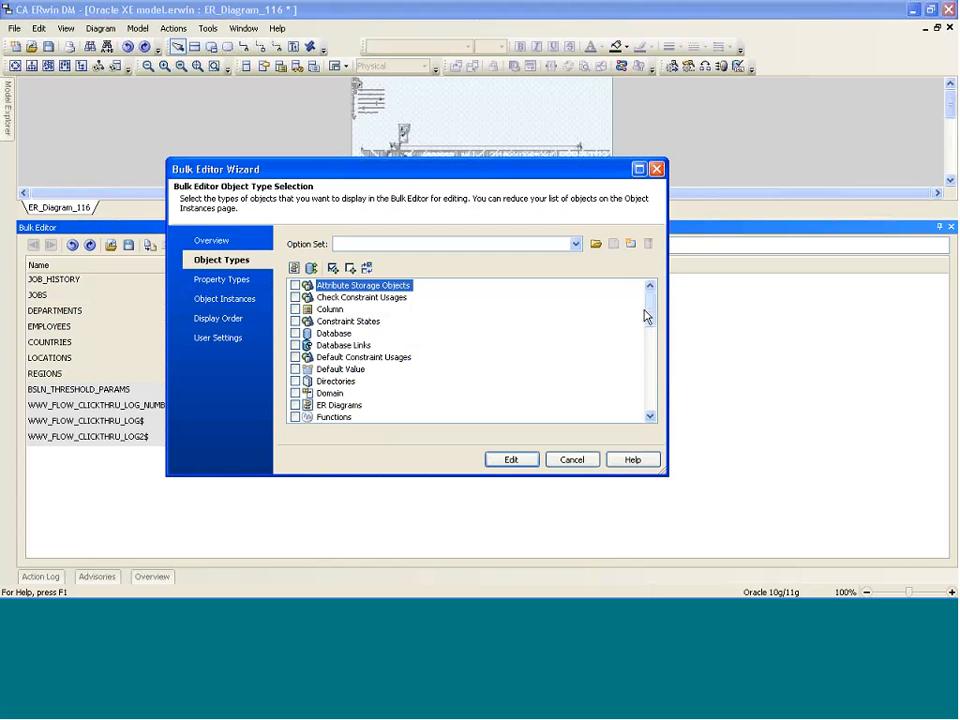
scroll(645, 316, "down", 8)
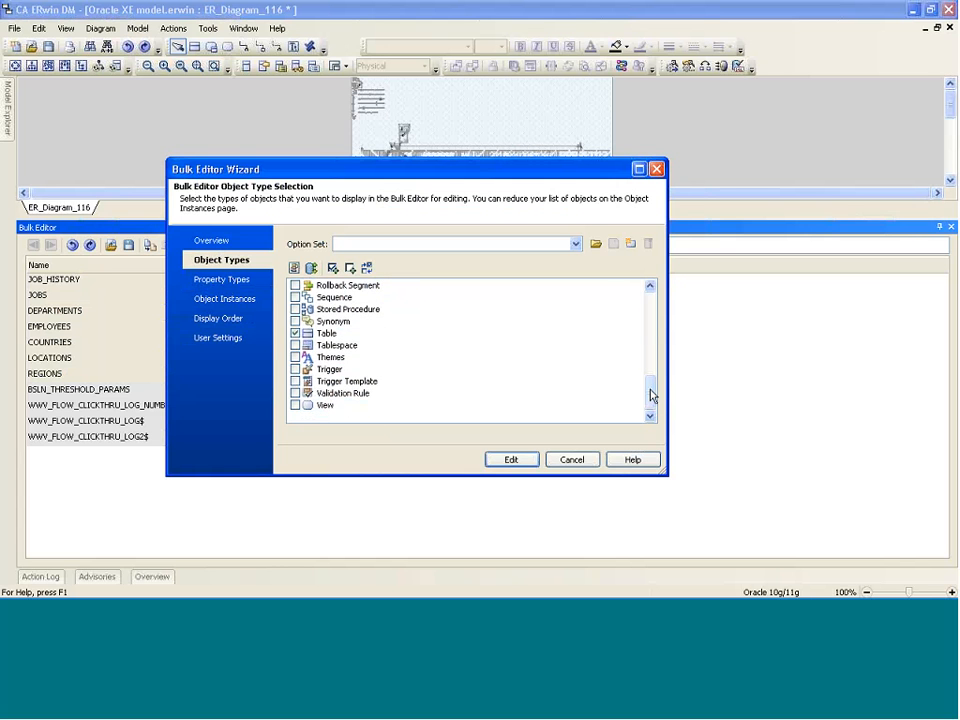
left_click(224, 279)
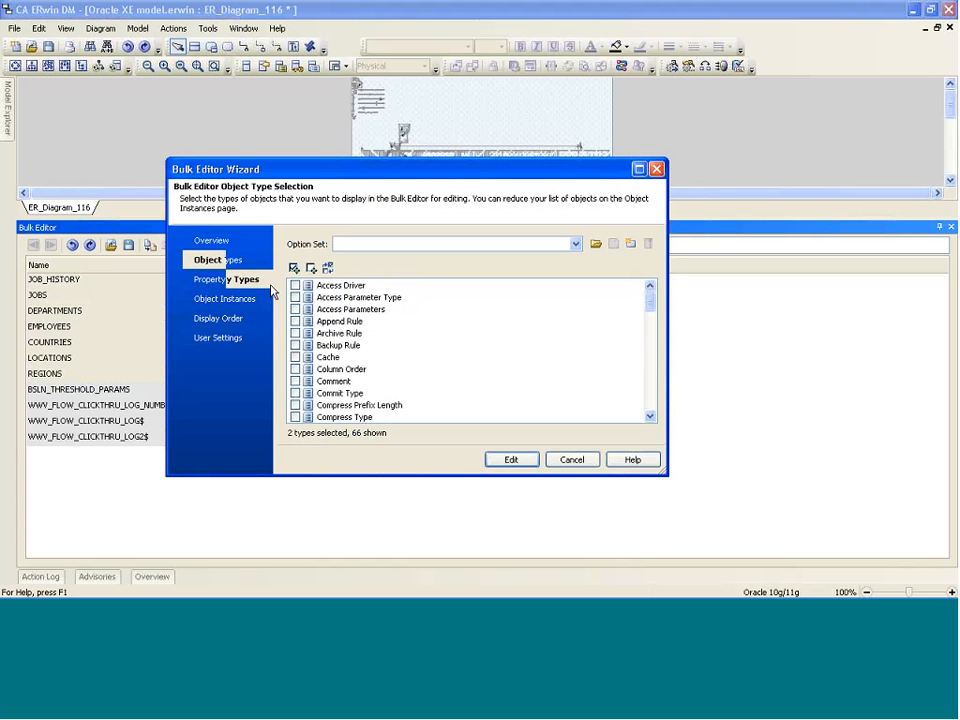
left_click_drag(654, 313, 652, 404)
left_click(295, 381)
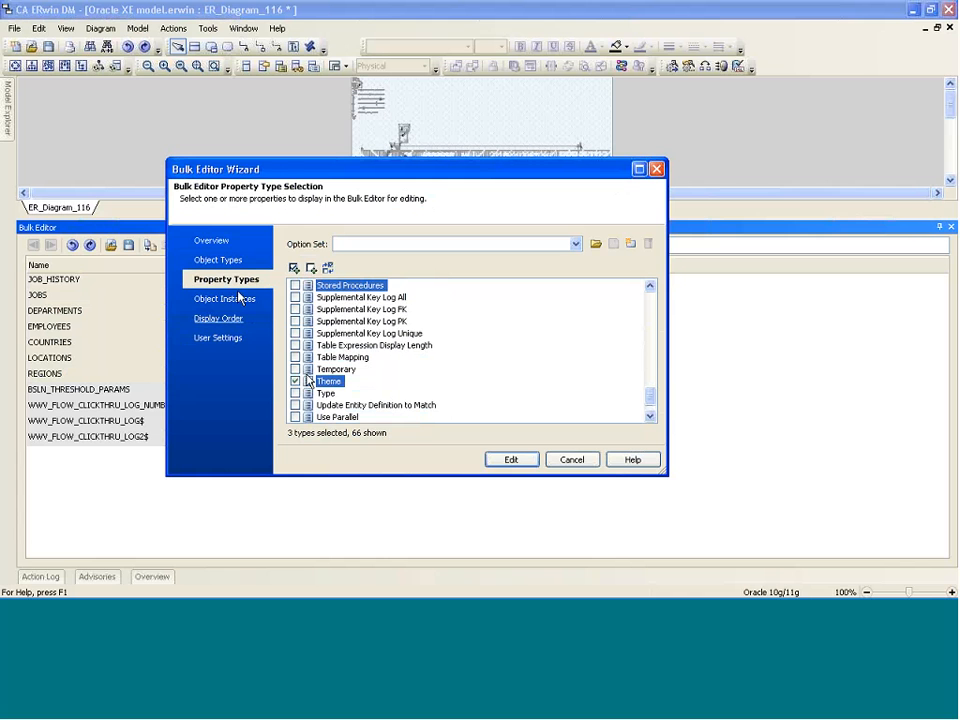
left_click(511, 460)
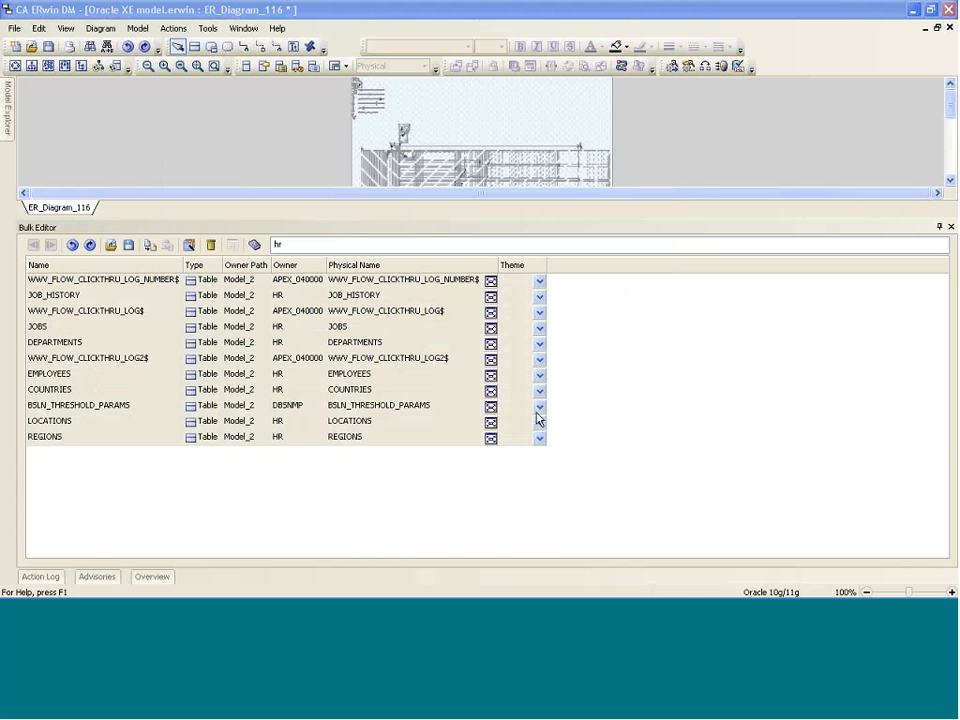
Step: Set the Theme of the WWV_FLOW_CLICKTHRU_LOG_NUMBER$ table to Default Theme and copy that cell
left_click(540, 283)
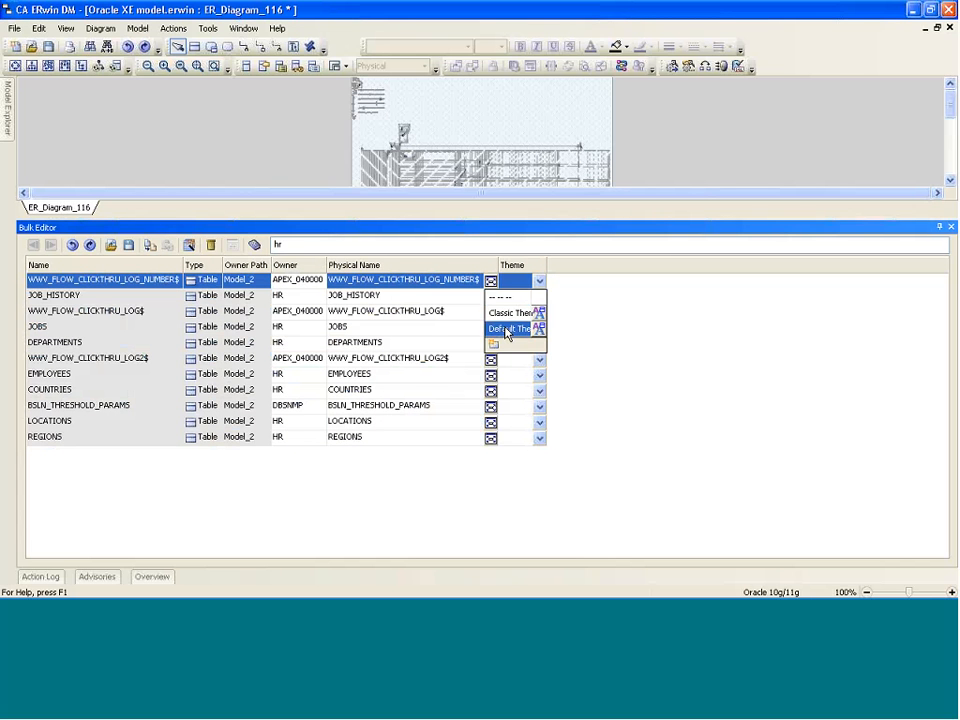
left_click(507, 333)
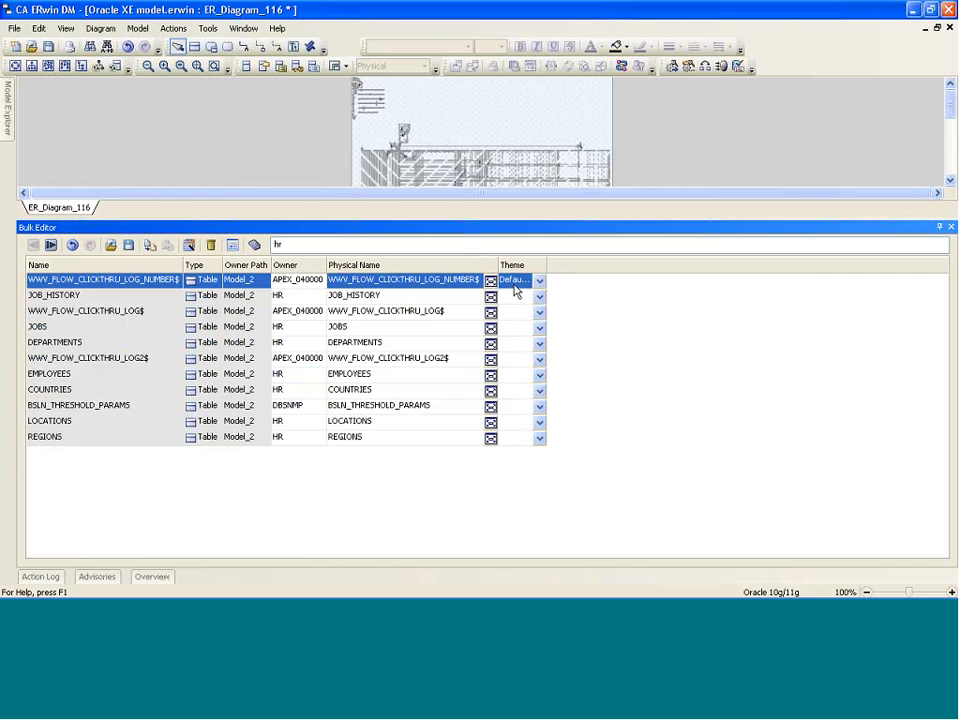
right_click(522, 290)
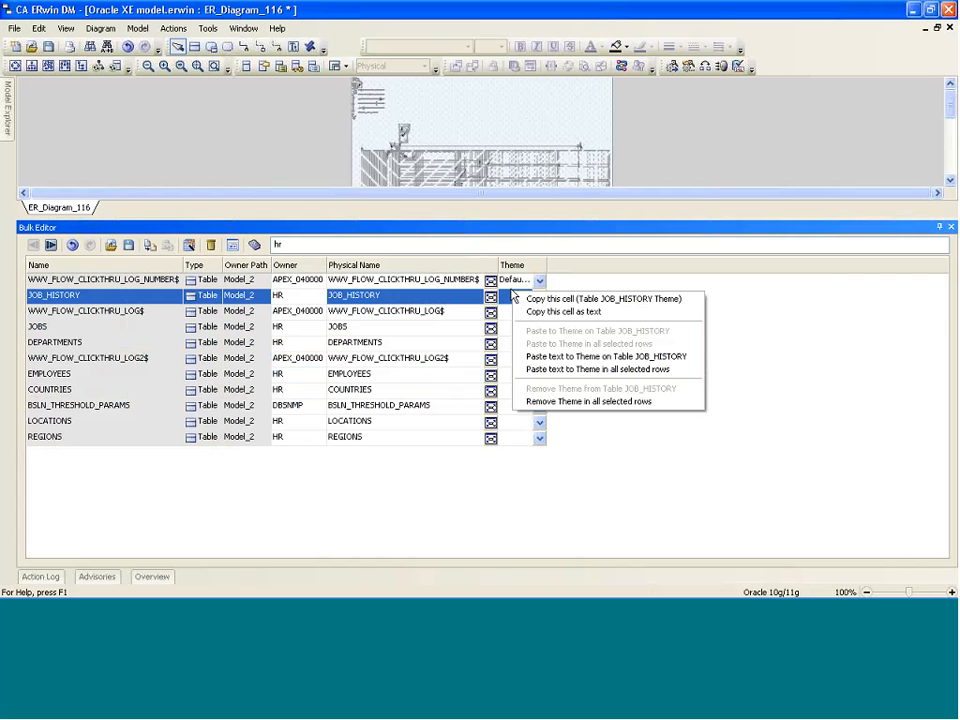
left_click(521, 284)
right_click(522, 285)
left_click(519, 281)
right_click(519, 281)
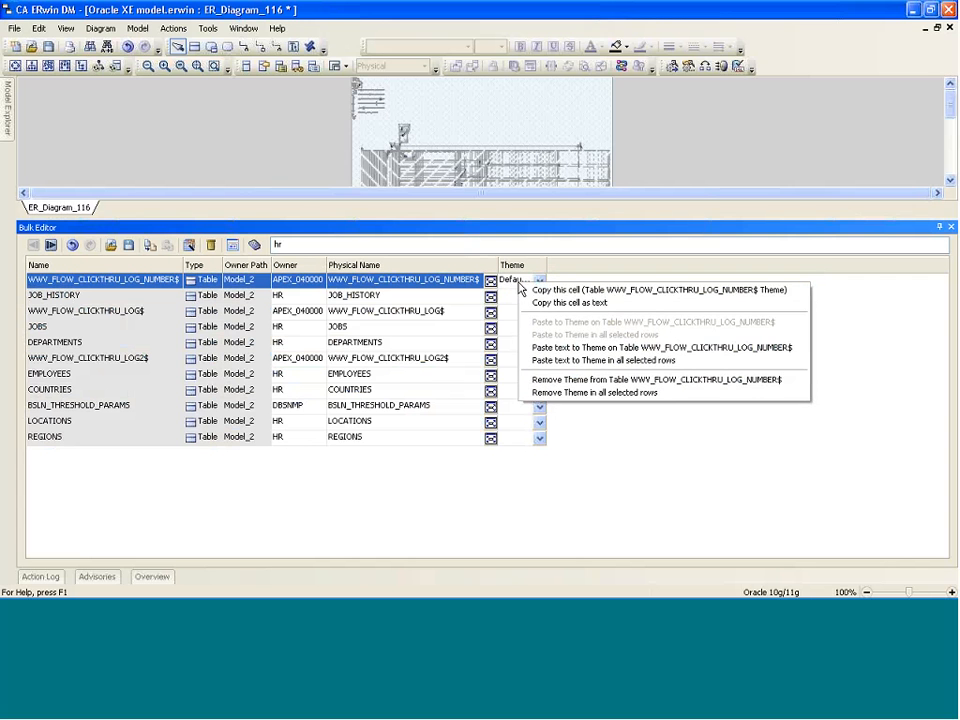
left_click(628, 291)
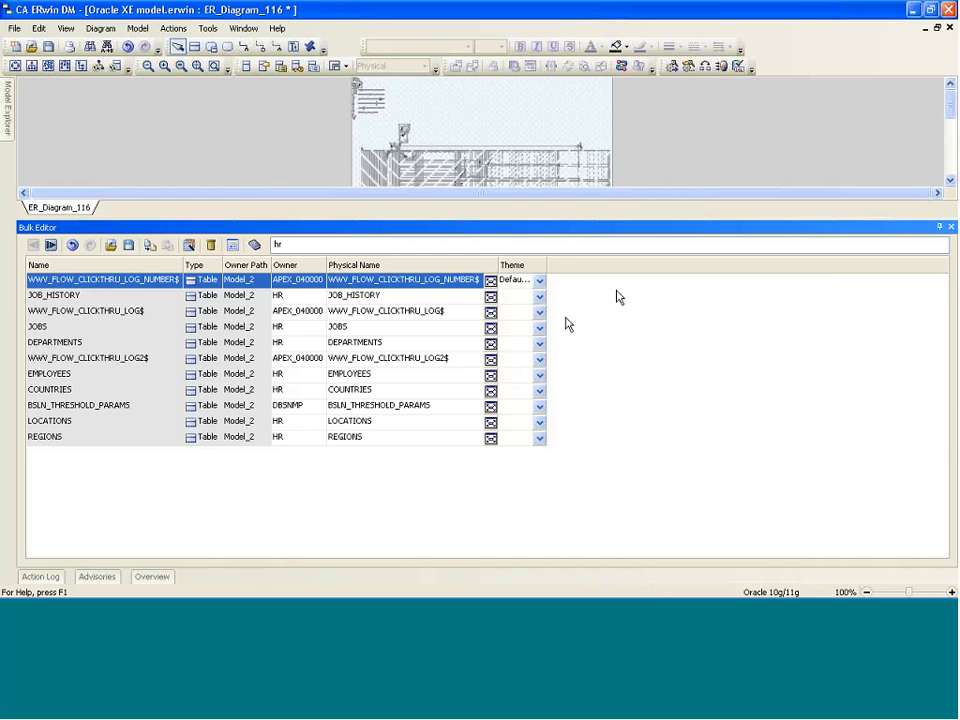
Step: Paste the copied theme into Theme for all rows from WWV_FLOW_CLICKTHRU_LOG_NUMBER$ to REGIONS and widen the Theme column to show the full names
key("shift+Down")
key("shift+Down")
key("shift+Down")
key("shift+Down")
key("shift+Down")
key("shift+Down")
key("shift+Down")
key("shift+Down")
key("shift+Down")
key("shift+Down")
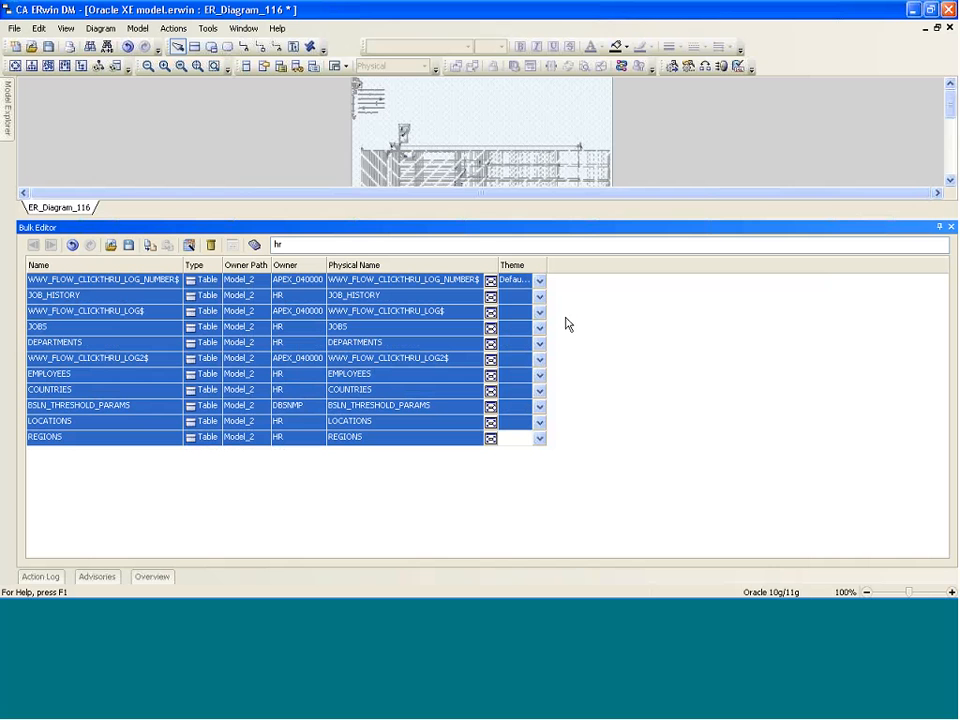
right_click(514, 437)
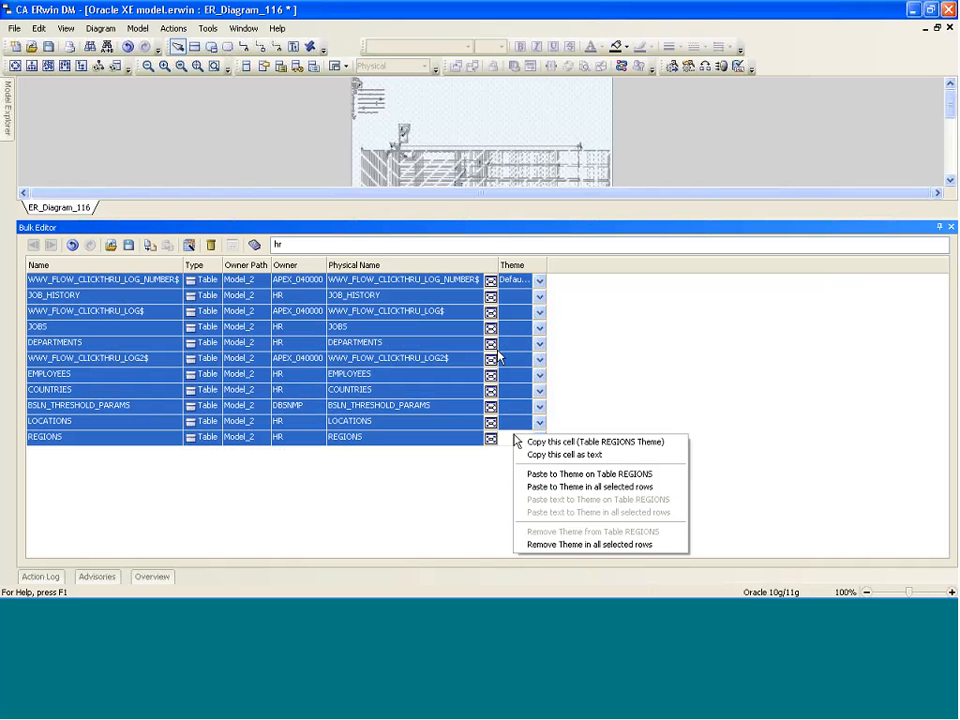
left_click(601, 487)
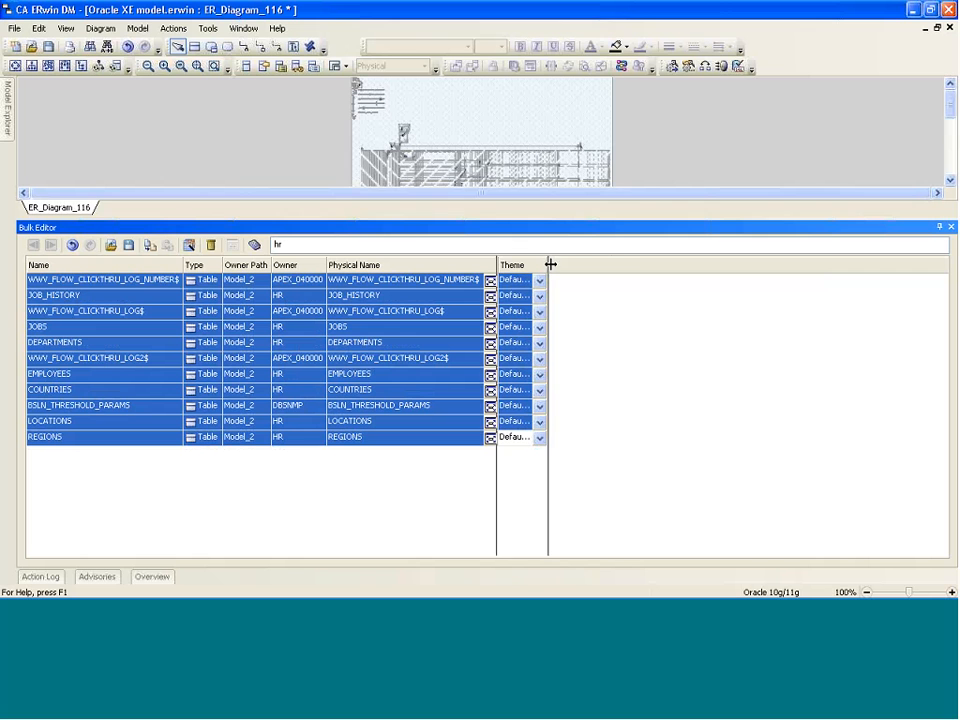
left_click_drag(548, 263, 632, 264)
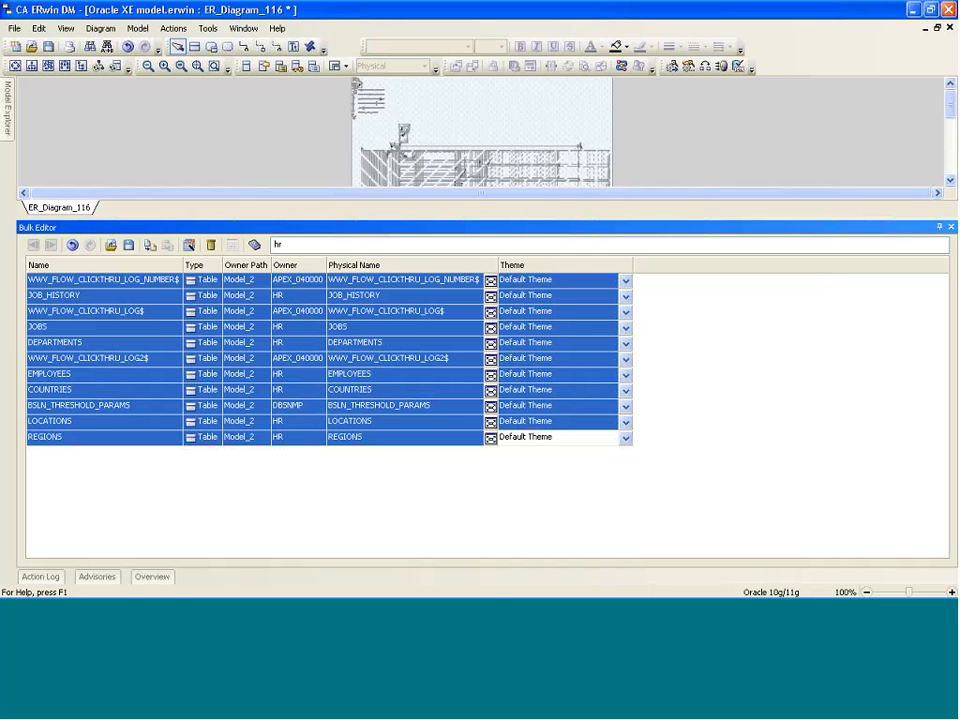
mouse_move(598, 597)
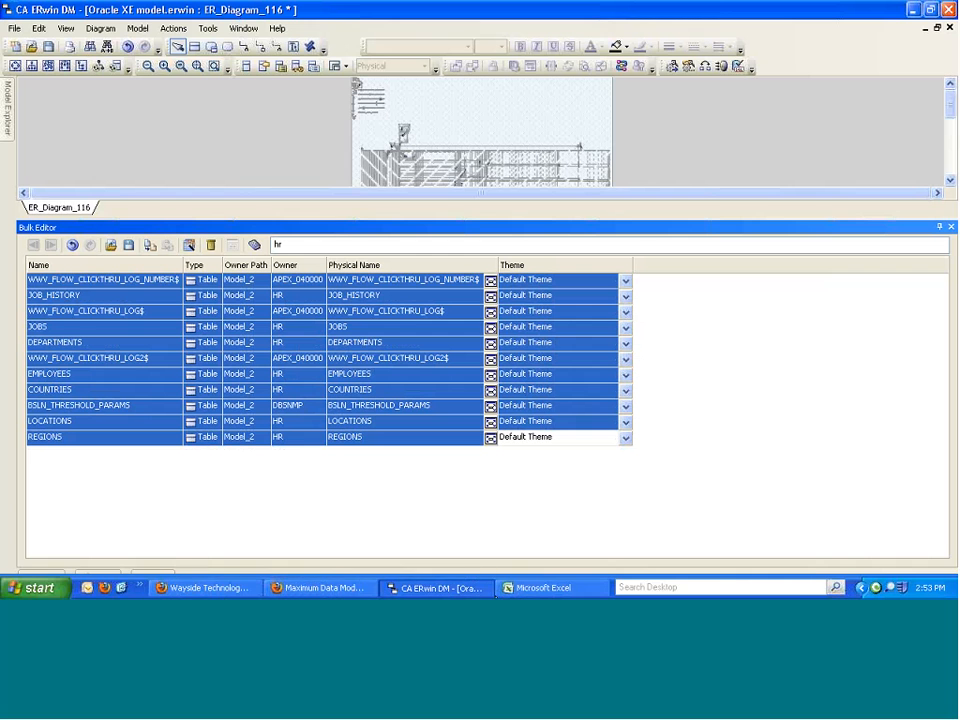
left_click(948, 228)
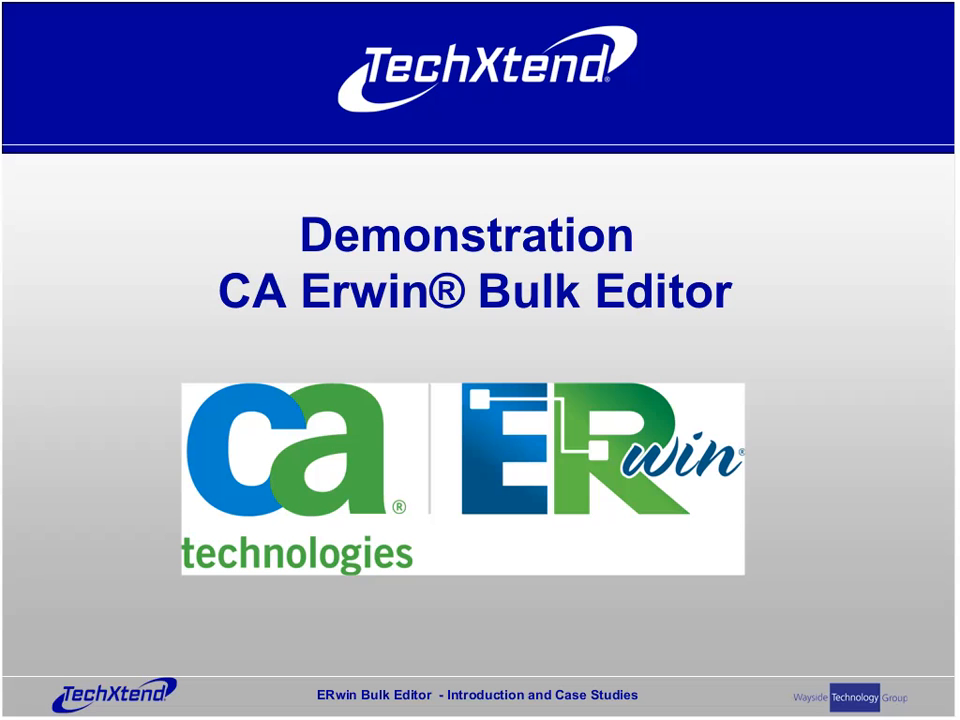
key("Right")
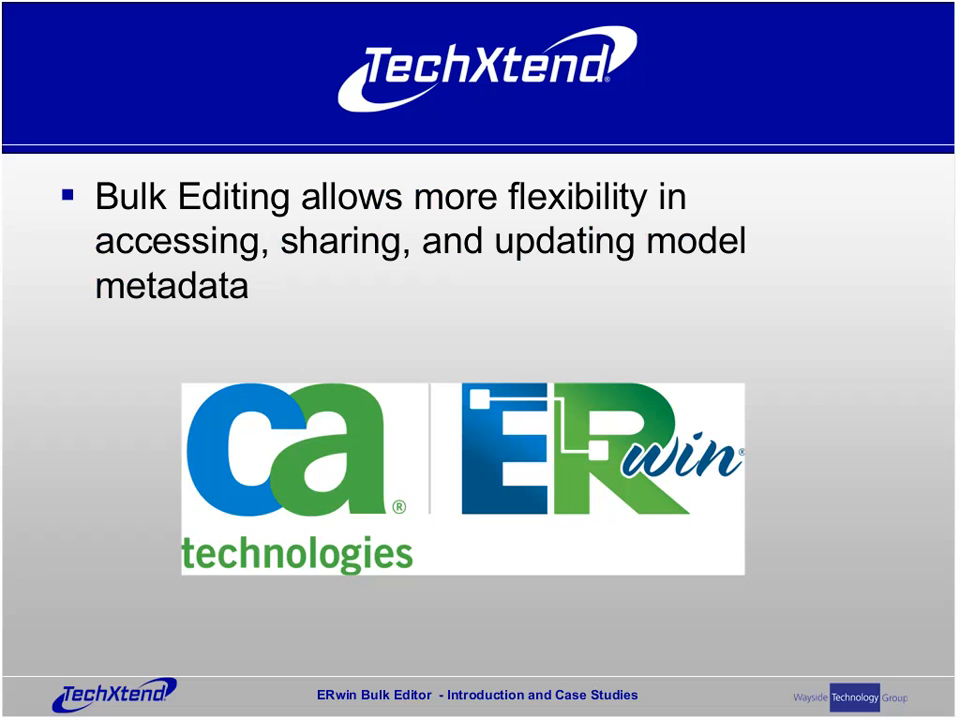